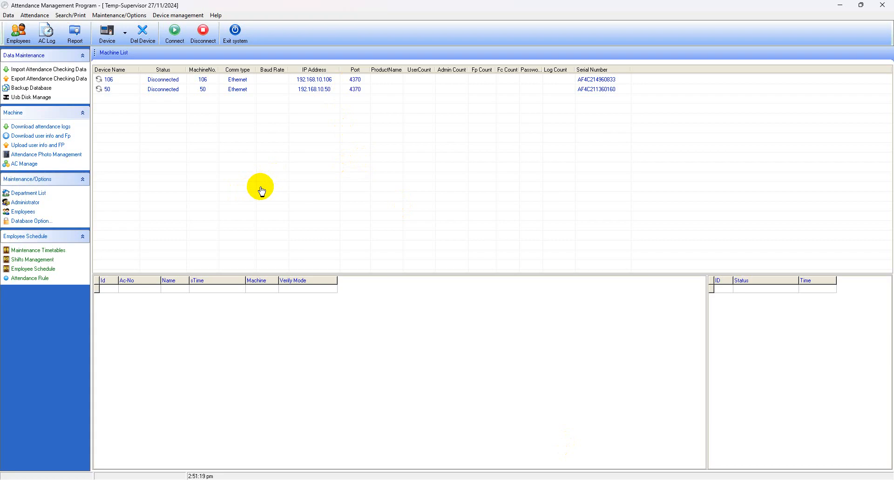
- Connect the attendance devices 106 and 50 from the machine list
{"action": "left_click", "coordinate": [52, 260]}
{"action": "left_click", "coordinate": [170, 82]}
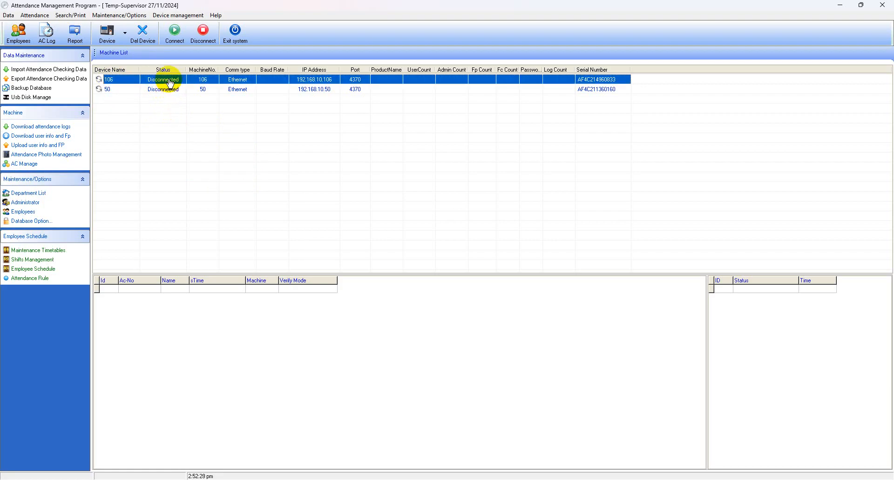
{"action": "left_click", "coordinate": [175, 33]}
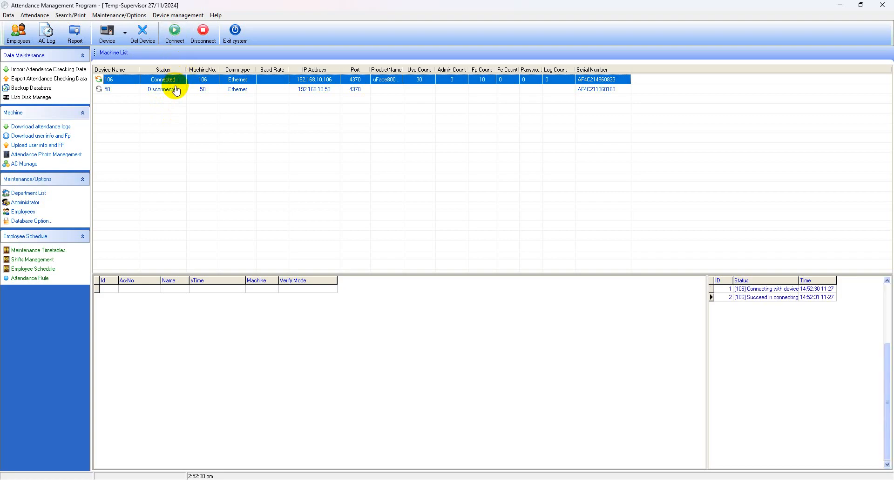
{"action": "left_click", "coordinate": [167, 90]}
{"action": "left_click", "coordinate": [178, 43]}
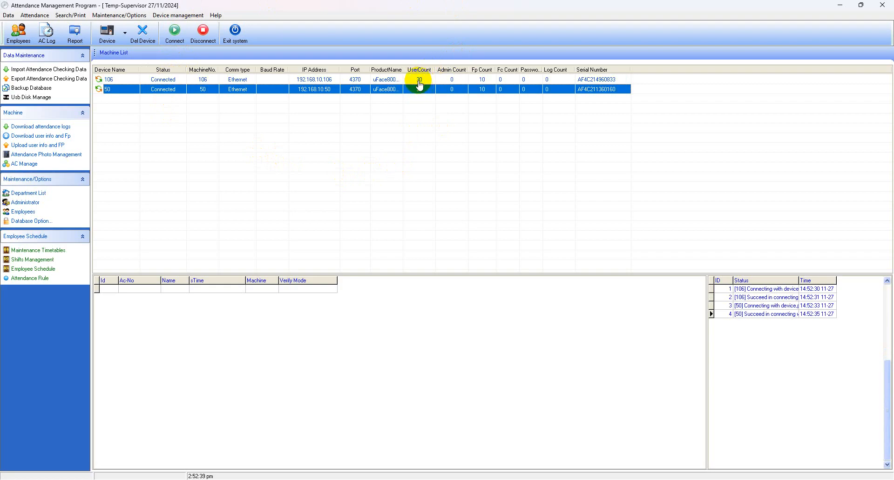
- Examine the user and fingerprint counts of devices 106 and 50 in the machine list
{"action": "left_click", "coordinate": [420, 83]}
{"action": "left_click", "coordinate": [422, 93]}
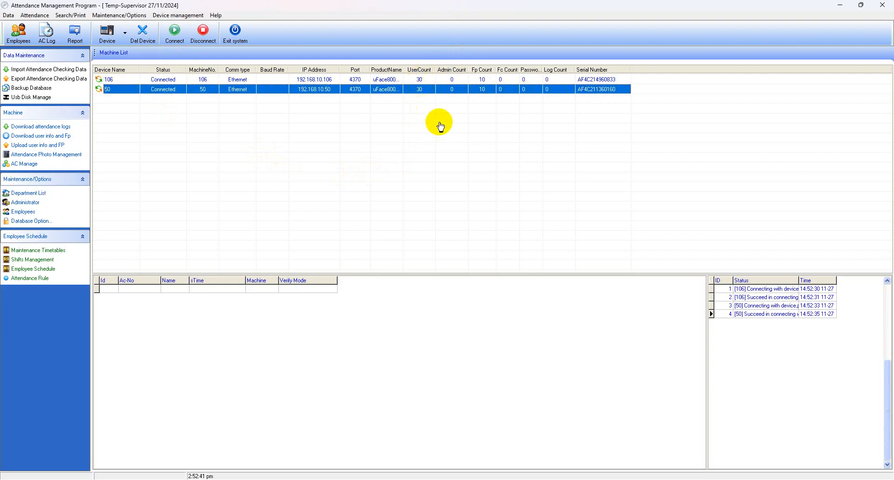
{"action": "left_click", "coordinate": [485, 83]}
{"action": "left_click", "coordinate": [481, 91]}
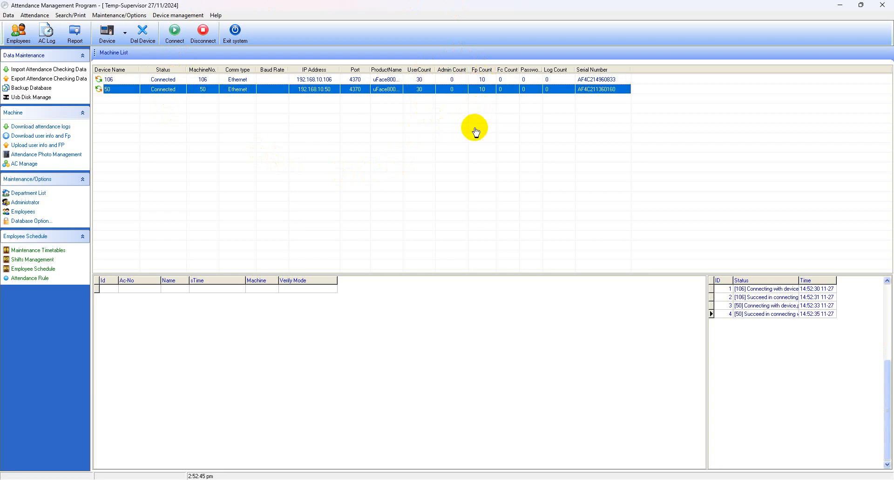
{"action": "left_click", "coordinate": [421, 83]}
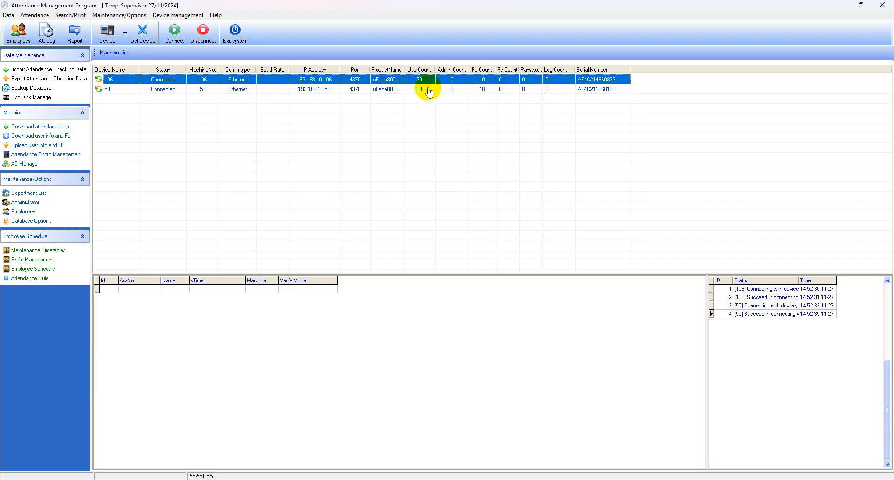
{"action": "left_click", "coordinate": [422, 91]}
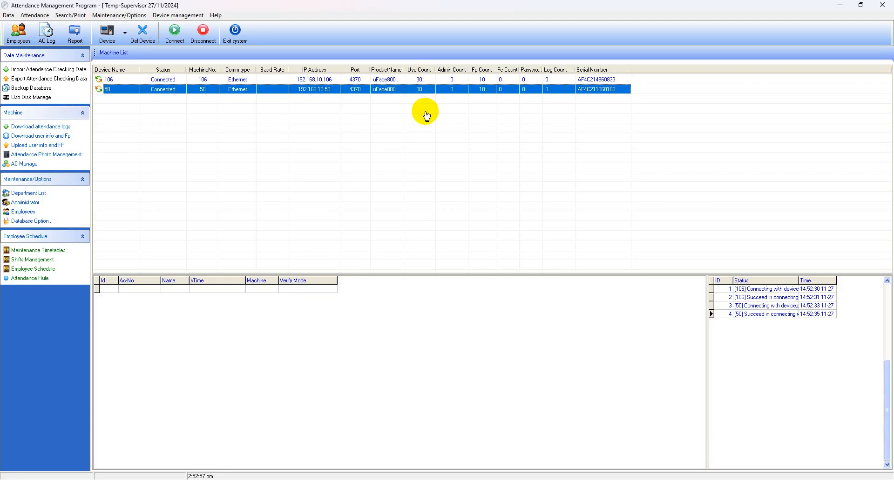
{"action": "left_click", "coordinate": [440, 133]}
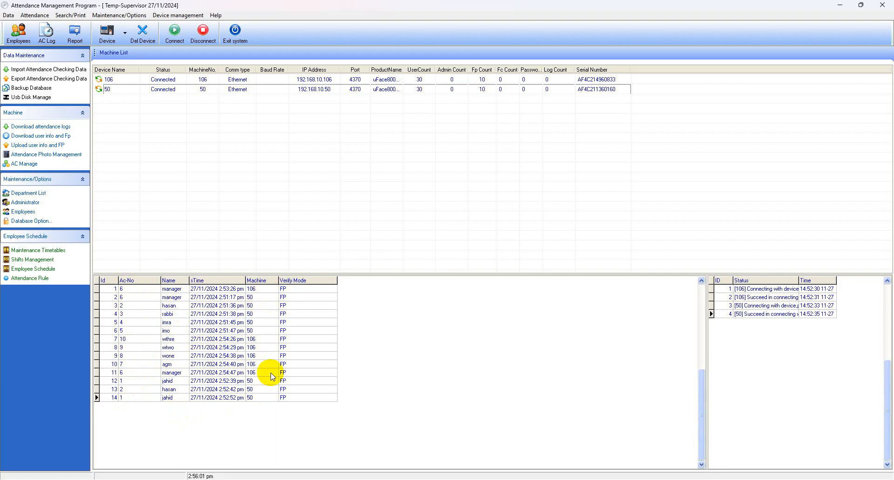
- Search the attendance checking records of all Mondol Group employees from 26/11/2024 to 27/11/2024, enlarging the results window before closing it
{"action": "left_click", "coordinate": [45, 37]}
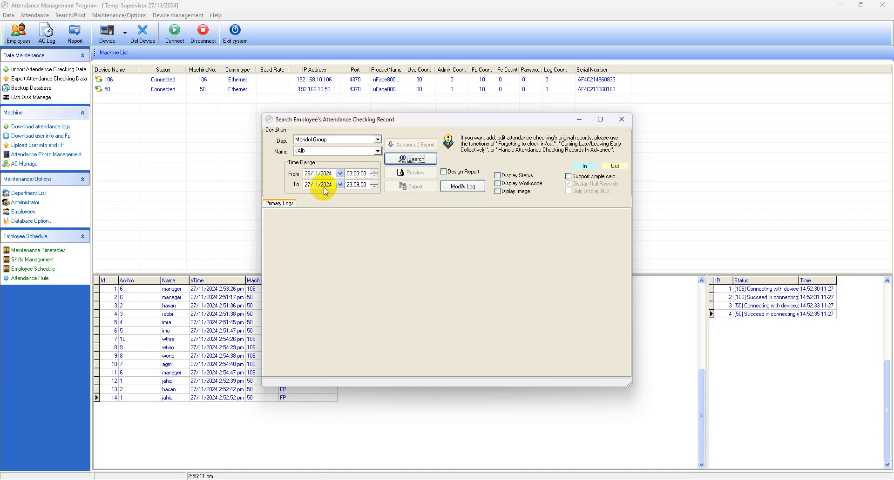
{"action": "left_click", "coordinate": [413, 161]}
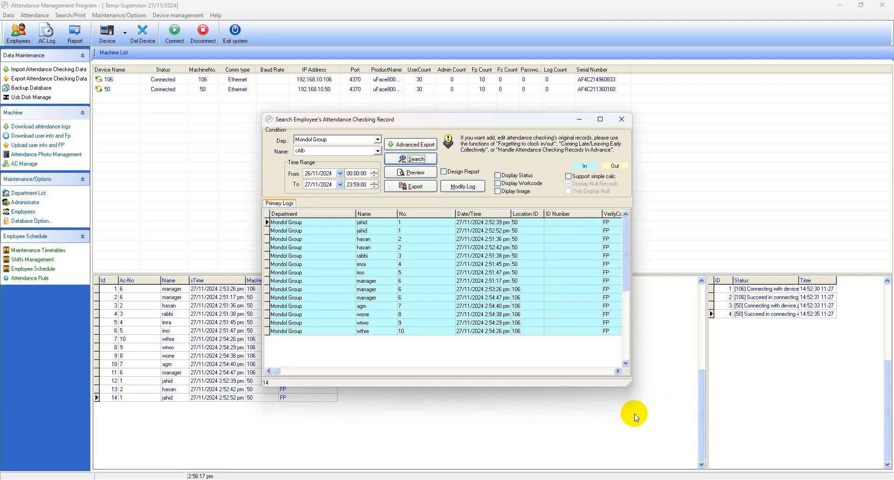
{"action": "left_click_drag", "start_coordinate": [599, 391], "coordinate": [619, 464]}
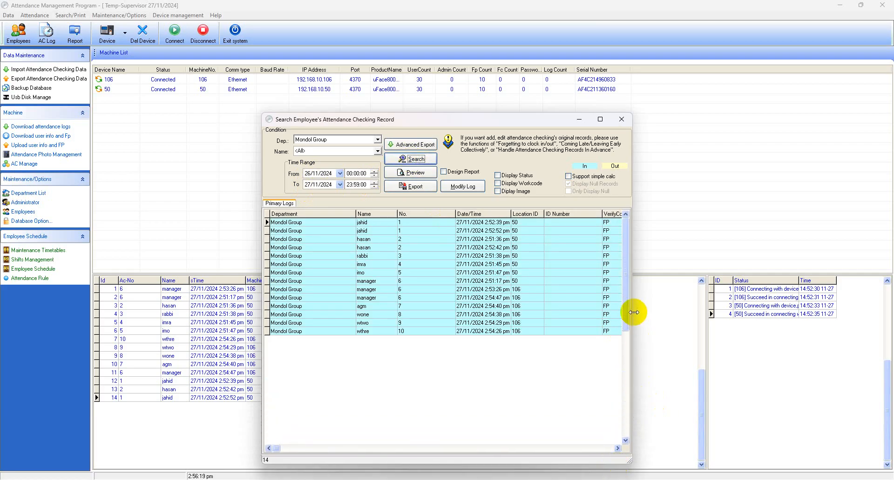
{"action": "left_click_drag", "start_coordinate": [634, 254], "coordinate": [673, 289]}
{"action": "left_click_drag", "start_coordinate": [701, 315], "coordinate": [780, 326]}
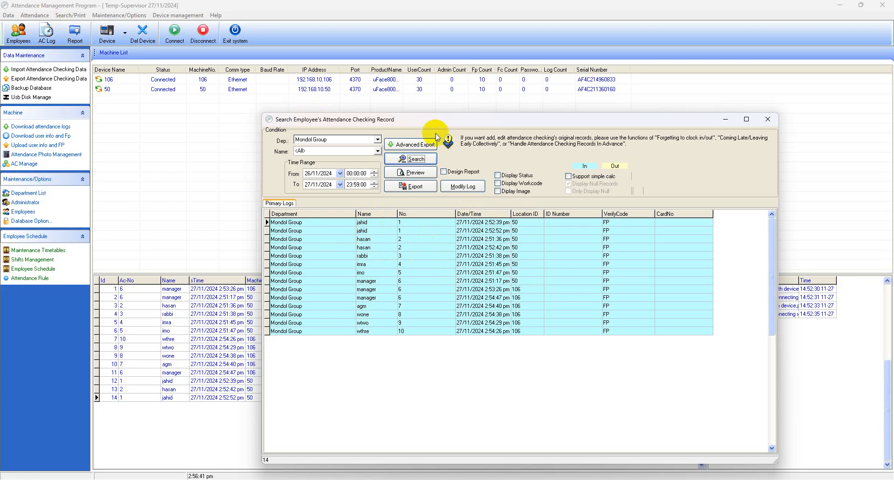
{"action": "left_click", "coordinate": [766, 120]}
- Calculate the attendance report for all Mondol Group employees from 26/11/2024 to 27/11/2024, and close the calculation window
{"action": "left_click", "coordinate": [75, 33]}
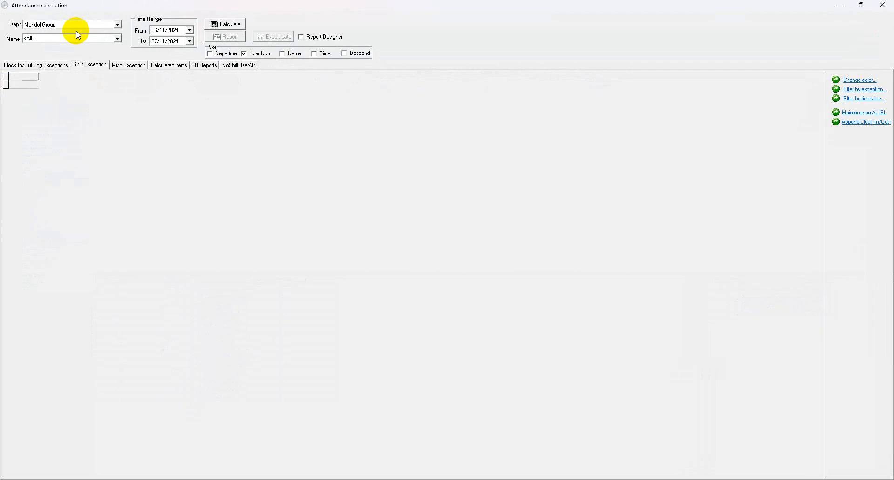
{"action": "left_click", "coordinate": [229, 26]}
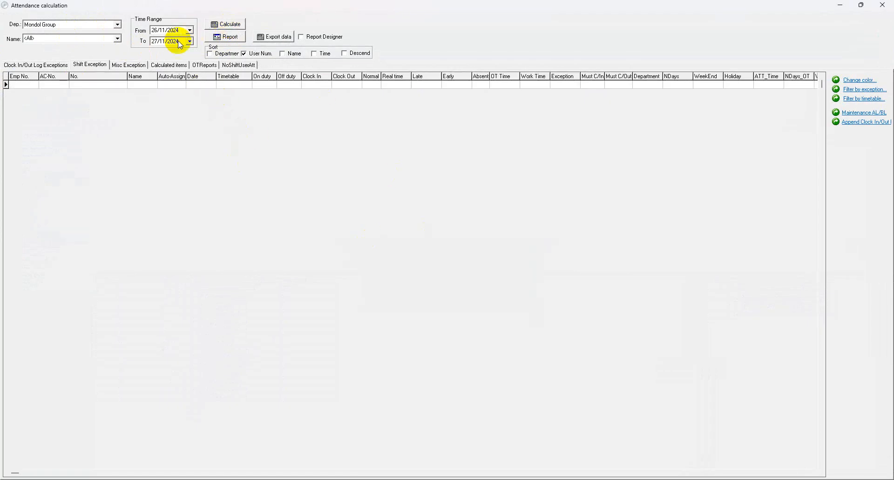
{"action": "left_click", "coordinate": [228, 22]}
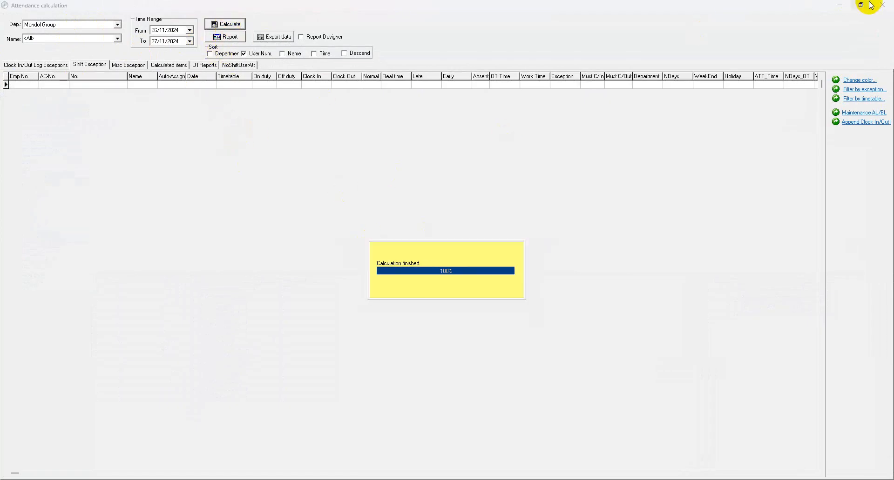
{"action": "left_click", "coordinate": [882, 7]}
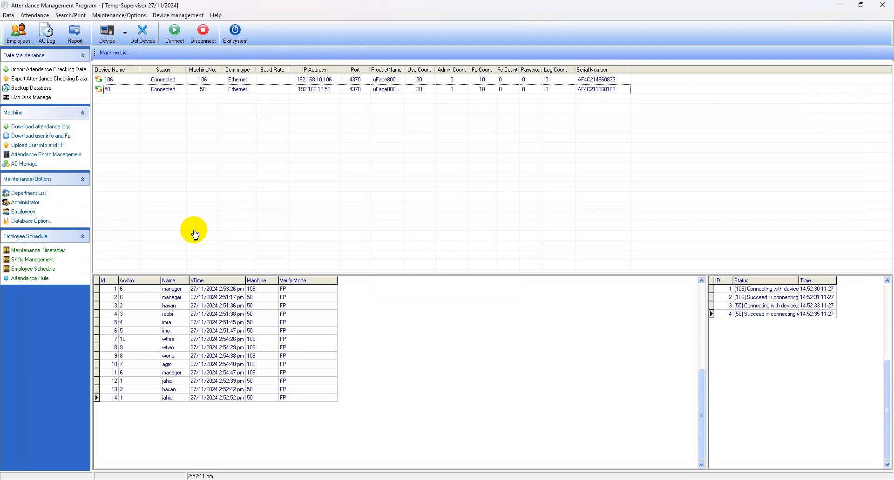
- Review the department list and the employee list, closing each window without changes
{"action": "left_click", "coordinate": [40, 198]}
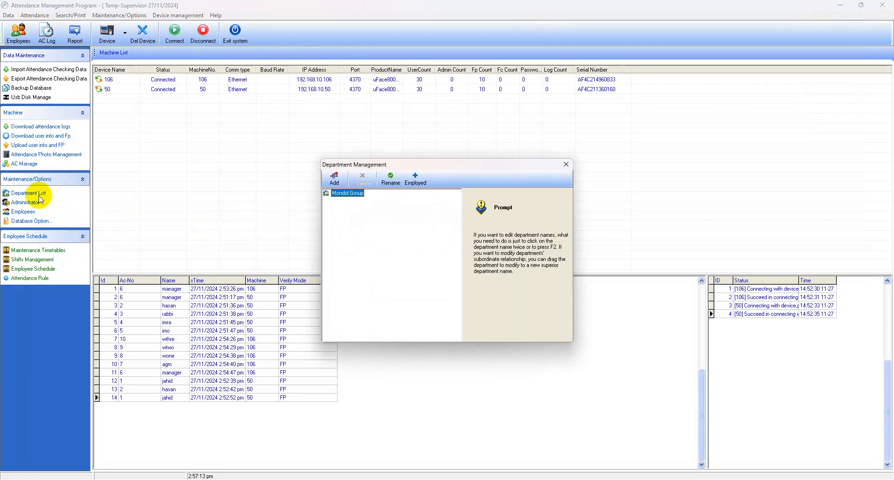
{"action": "left_click", "coordinate": [566, 165]}
{"action": "left_click", "coordinate": [28, 213]}
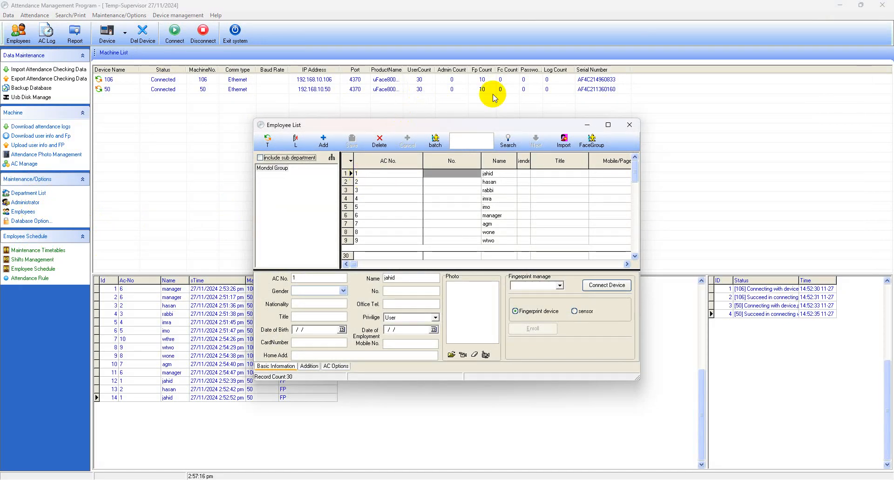
{"action": "left_click", "coordinate": [630, 125]}
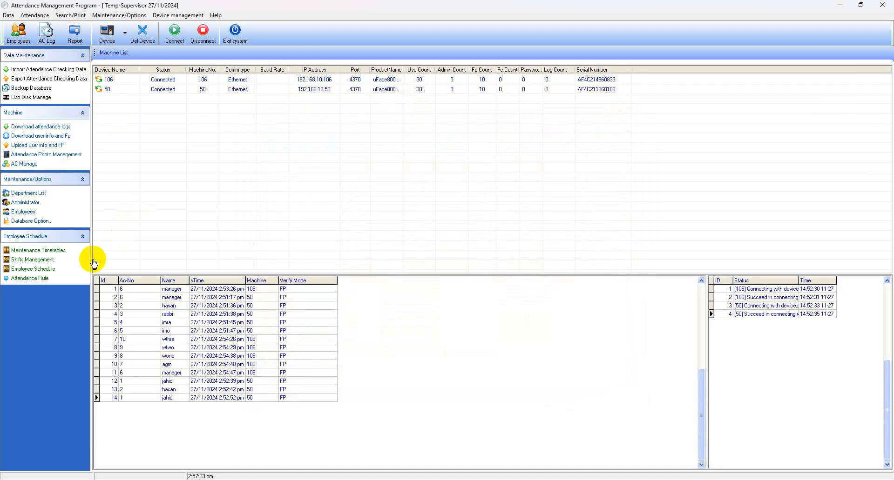
{"action": "left_click", "coordinate": [42, 256]}
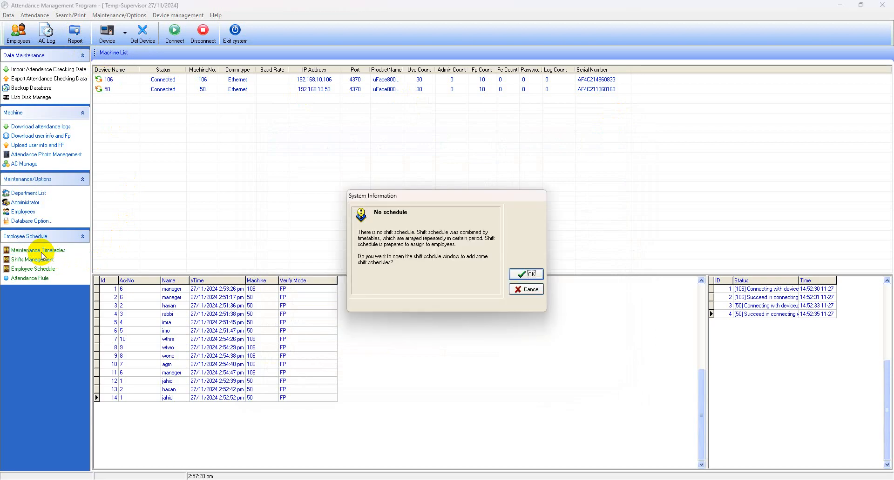
{"action": "left_click", "coordinate": [532, 275]}
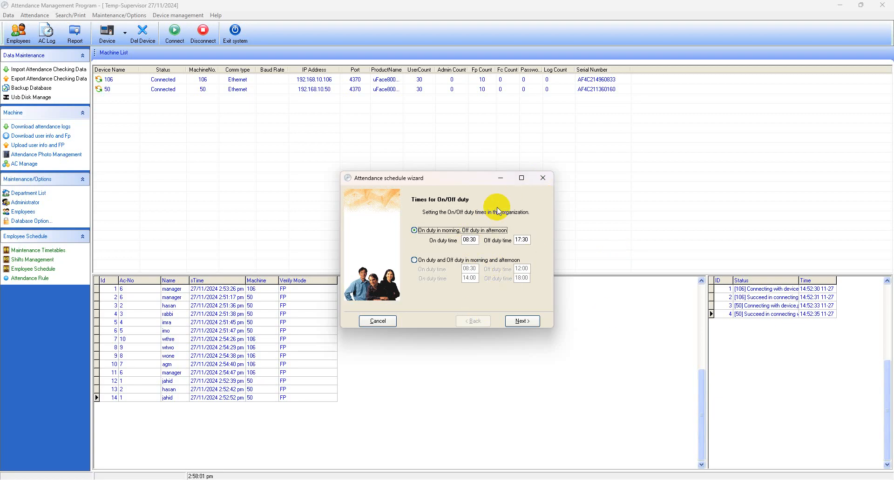
{"action": "left_click", "coordinate": [542, 179]}
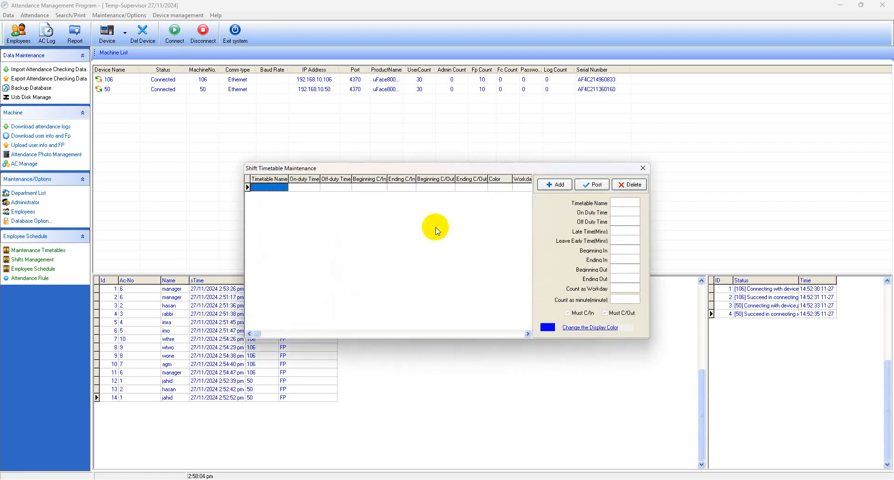
{"action": "left_click", "coordinate": [643, 167]}
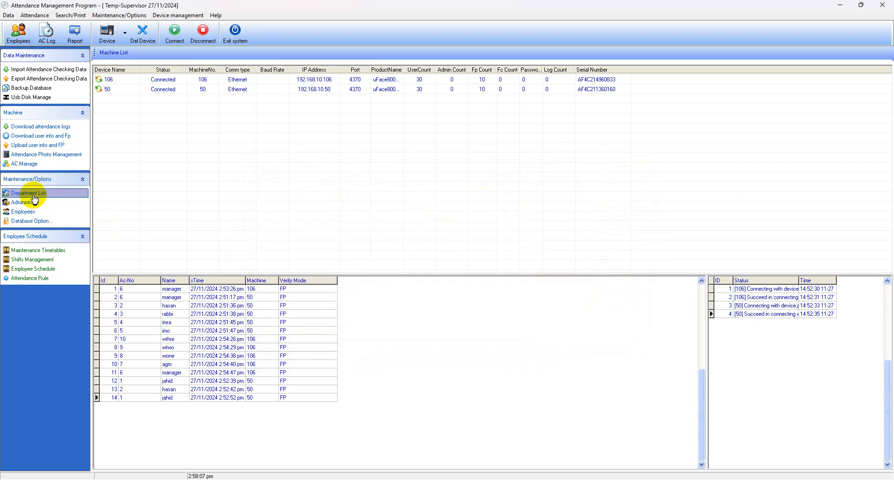
- Create a Daytime timetable through the attendance schedule wizard, accepting the default duty hours, clock ranges, attendance rules and assignment to unscheduled employees
{"action": "left_click", "coordinate": [38, 252]}
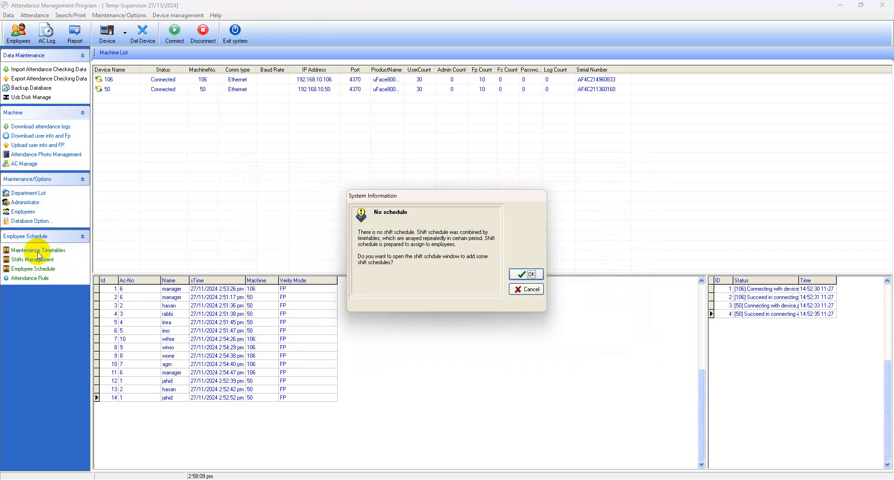
{"action": "left_click", "coordinate": [526, 273]}
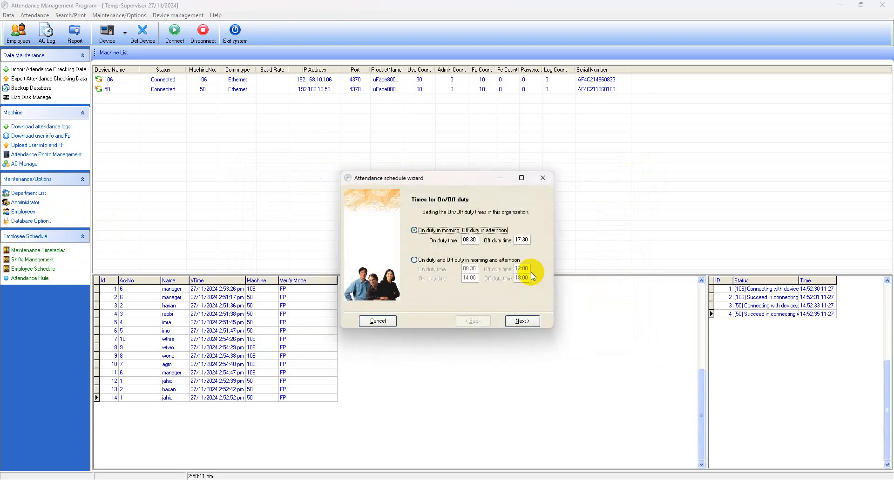
{"action": "left_click", "coordinate": [516, 322]}
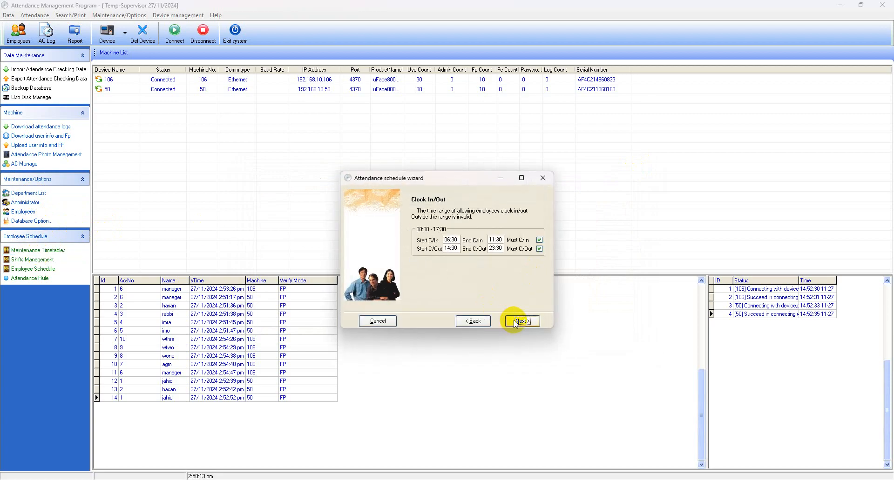
{"action": "left_click", "coordinate": [516, 321]}
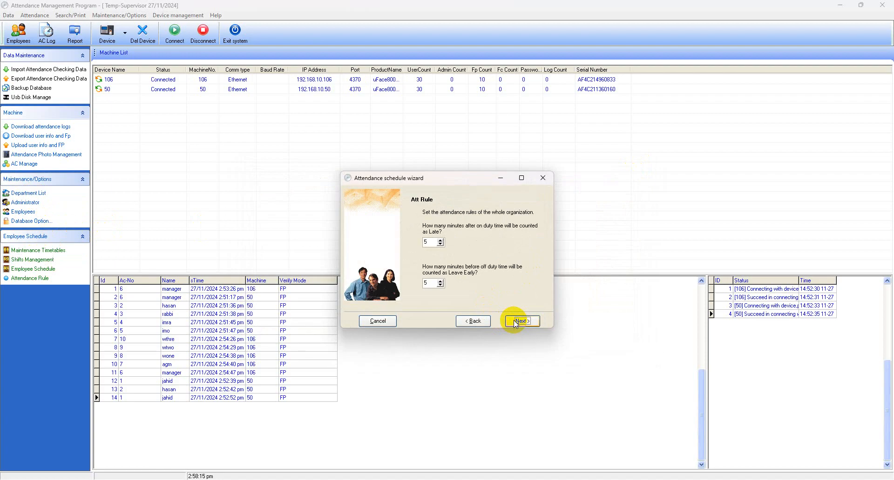
{"action": "left_click", "coordinate": [516, 322]}
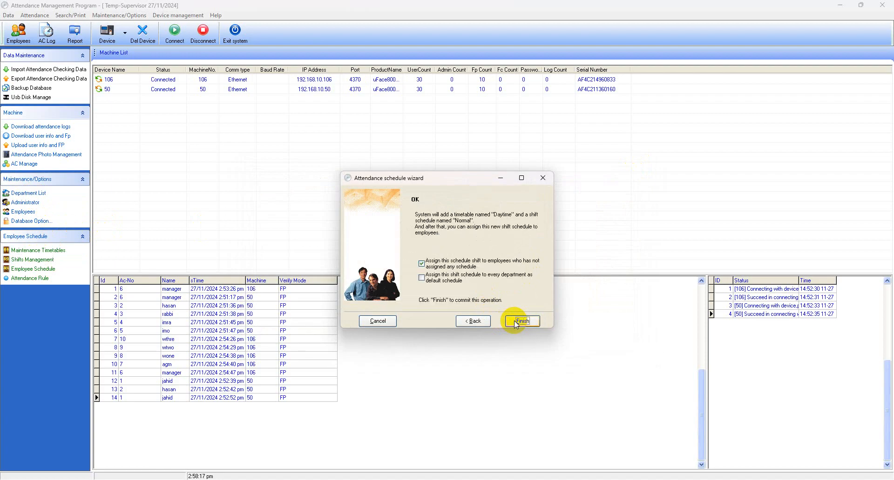
{"action": "left_click", "coordinate": [516, 323]}
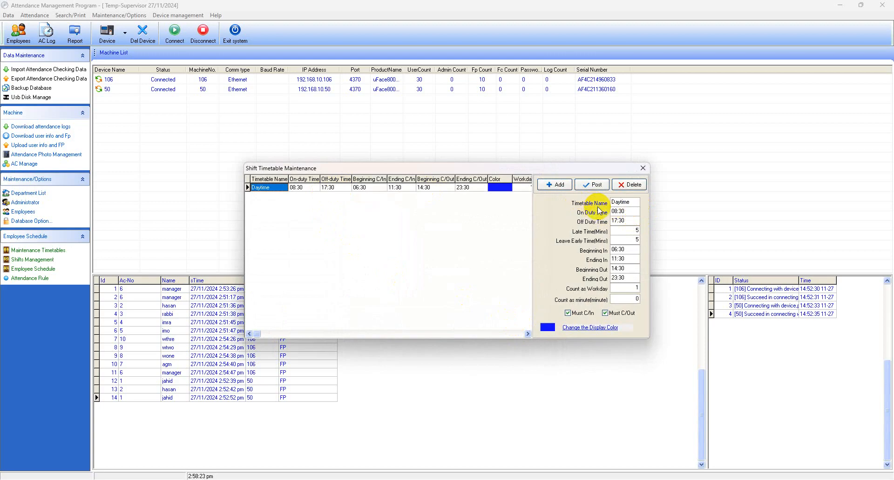
- Rename the Daytime timetable as general
{"action": "left_click", "coordinate": [632, 203]}
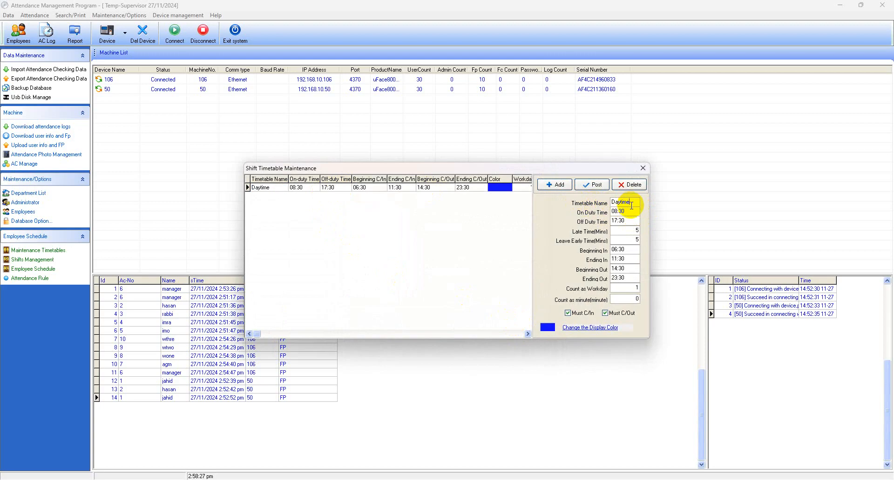
{"action": "key", "text": "BackSpace"}
{"action": "key", "text": "BackSpace"}
{"action": "key", "text": "BackSpace"}
{"action": "key", "text": "BackSpace"}
{"action": "key", "text": "BackSpace"}
{"action": "key", "text": "BackSpace"}
{"action": "key", "text": "BackSpace"}
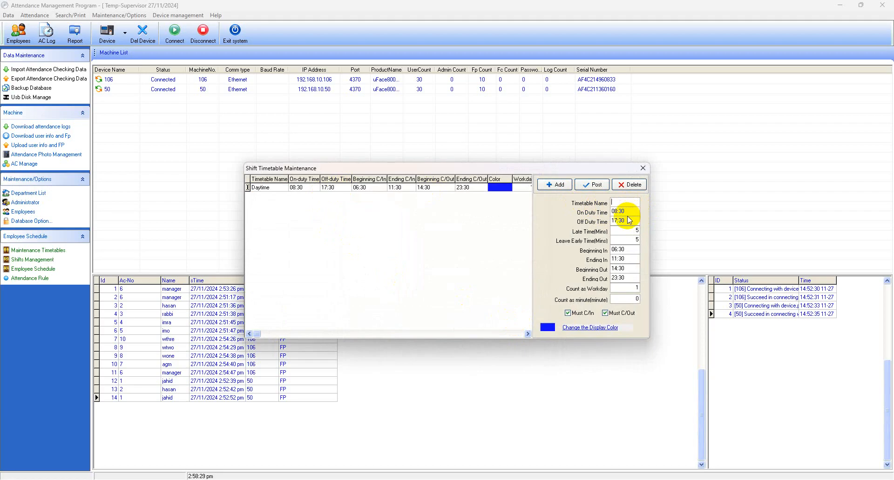
{"action": "type", "text": "general"}
- Set the general timetable's on-duty time to 08:00 and its off-duty time to 17:00
{"action": "left_click", "coordinate": [630, 212]}
{"action": "key", "text": "Right"}
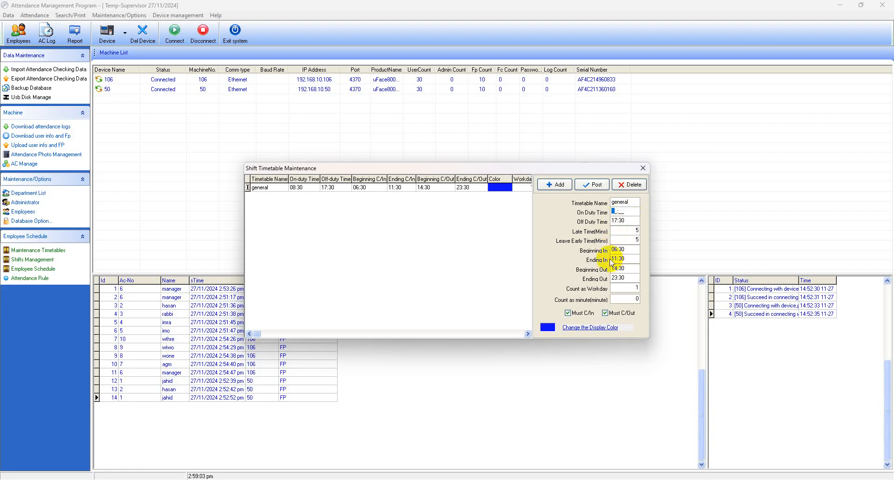
{"action": "type", "text": "08:00"}
{"action": "left_click", "coordinate": [624, 220]}
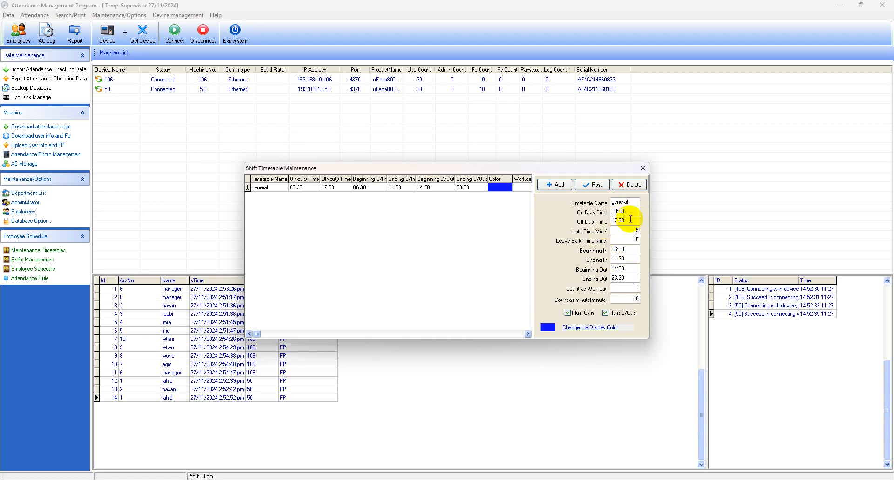
{"action": "type", "text": "5pm"}
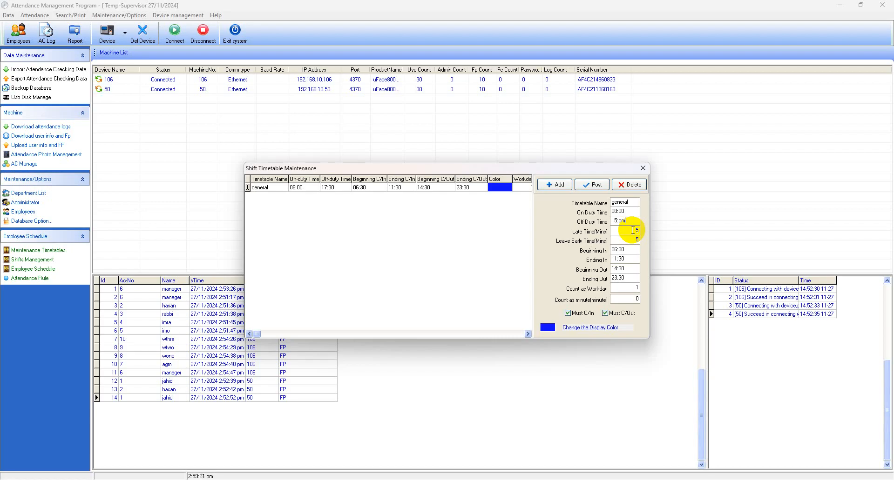
{"action": "key", "text": "BackSpace"}
{"action": "key", "text": "BackSpace"}
{"action": "key", "text": "BackSpace"}
{"action": "key", "text": "BackSpace"}
{"action": "type", "text": "17:00"}
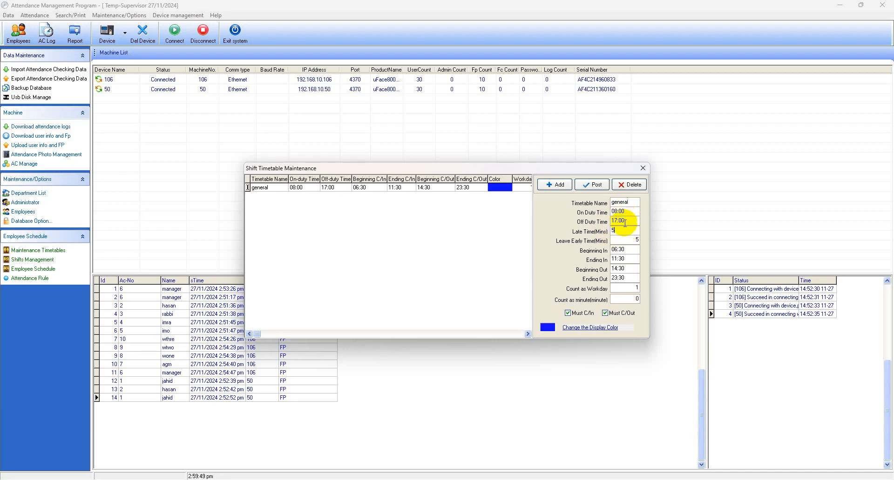
- Set the general timetable's late and leave-early allowances to 5 minutes each and its beginning check-in time to 06:00
{"action": "double_click", "coordinate": [619, 232]}
{"action": "key", "text": "Tab"}
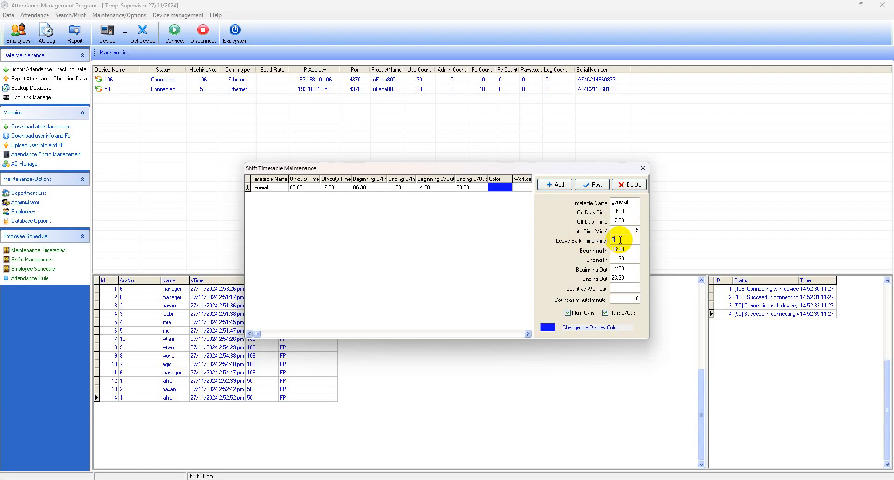
{"action": "left_click", "coordinate": [635, 249]}
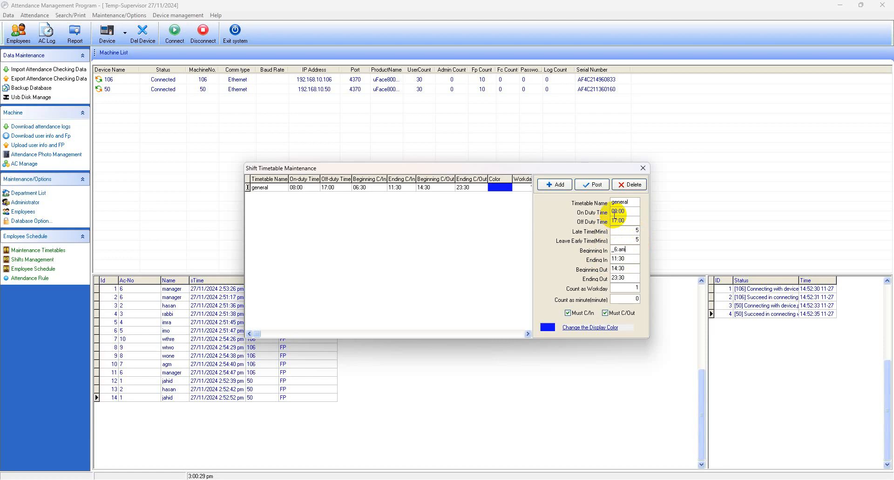
{"action": "left_click", "coordinate": [627, 259]}
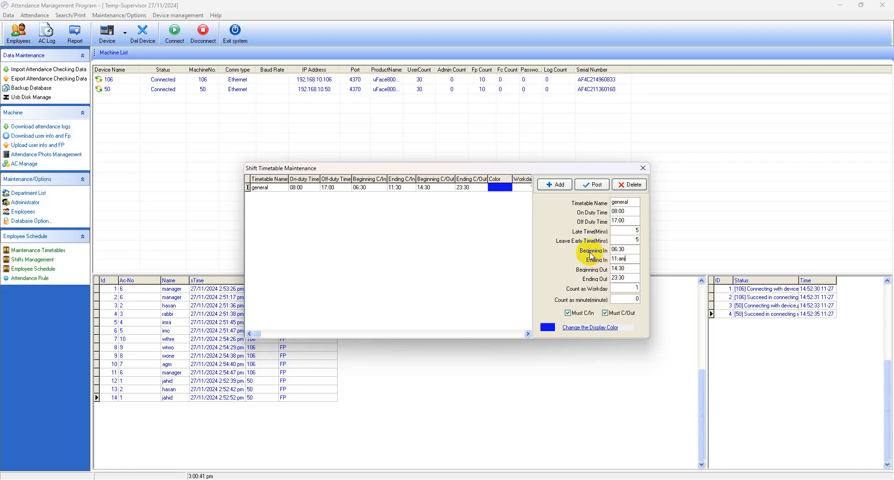
{"action": "left_click", "coordinate": [633, 251]}
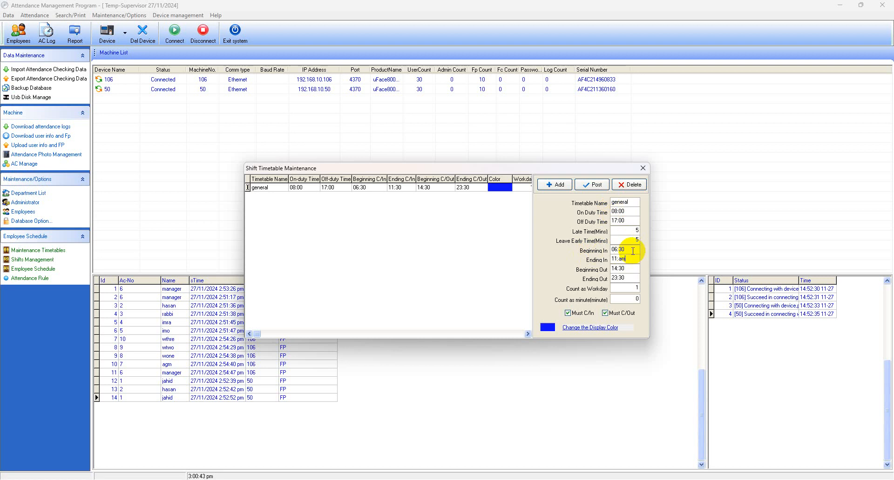
{"action": "key", "text": "BackSpace"}
{"action": "key", "text": "BackSpace"}
{"action": "key", "text": "BackSpace"}
{"action": "key", "text": "BackSpace"}
{"action": "type", "text": "0600"}
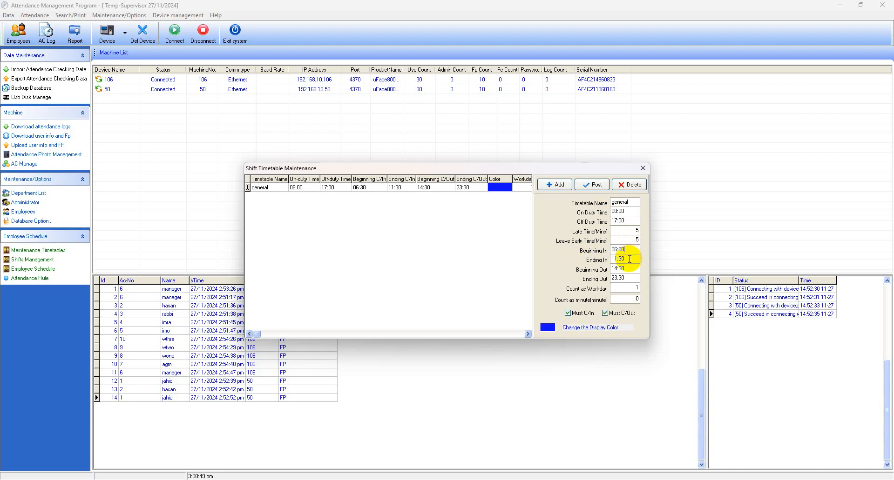
- Set the general timetable's ending check-in time to 17:00
{"action": "left_click", "coordinate": [612, 260]}
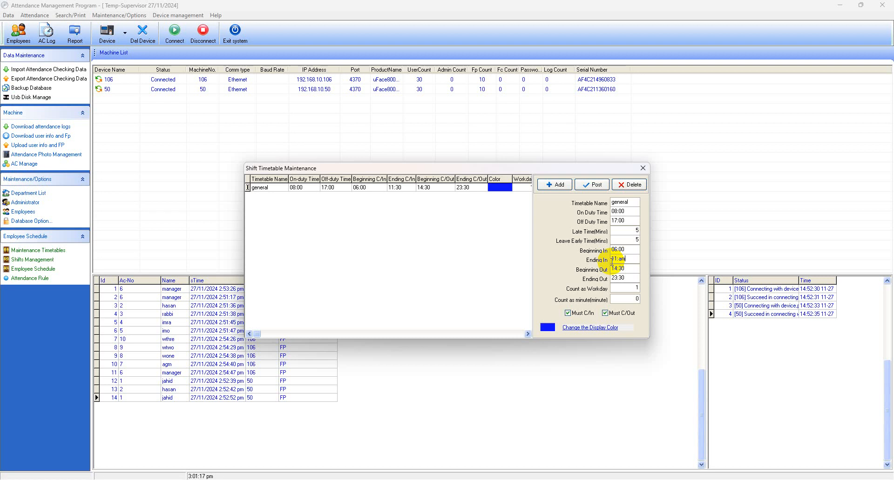
{"action": "key", "text": "BackSpace"}
{"action": "key", "text": "BackSpace"}
{"action": "key", "text": "BackSpace"}
{"action": "key", "text": "BackSpace"}
{"action": "type", "text": "17"}
{"action": "type", "text": "00"}
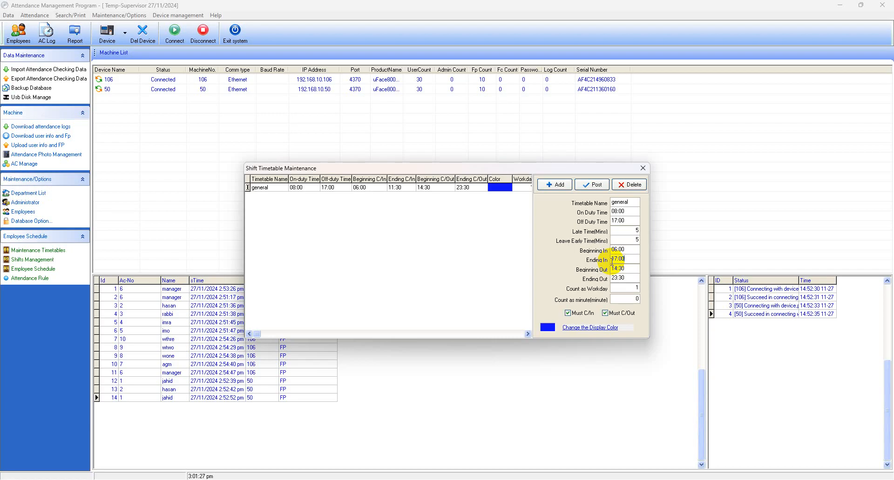
- Set the general timetable's beginning check-out time to 13:00
{"action": "left_click", "coordinate": [629, 269]}
{"action": "key", "text": "BackSpace"}
{"action": "key", "text": "BackSpace"}
{"action": "key", "text": "BackSpace"}
{"action": "key", "text": "BackSpace"}
{"action": "type", "text": "13:00"}
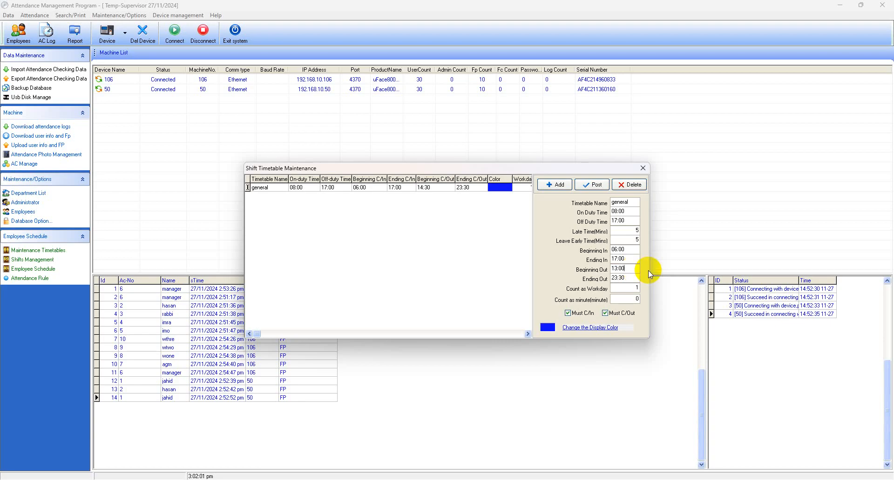
- Set the general timetable's ending check-out time to 22:00
{"action": "left_click", "coordinate": [629, 278]}
{"action": "type", "text": "11pm"}
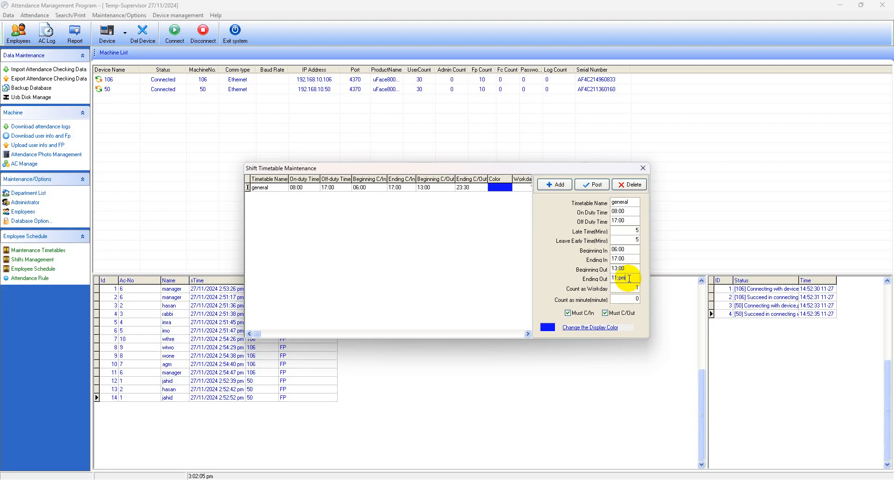
{"action": "key", "text": "BackSpace"}
{"action": "key", "text": "BackSpace"}
{"action": "key", "text": "BackSpace"}
{"action": "key", "text": "BackSpace"}
{"action": "type", "text": "22:00"}
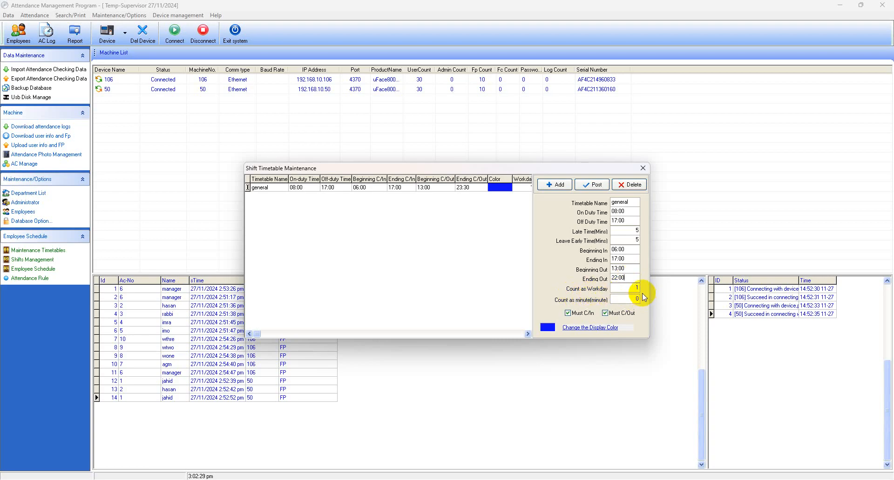
- Change the general timetable's display color to yellow
{"action": "left_click", "coordinate": [548, 328]}
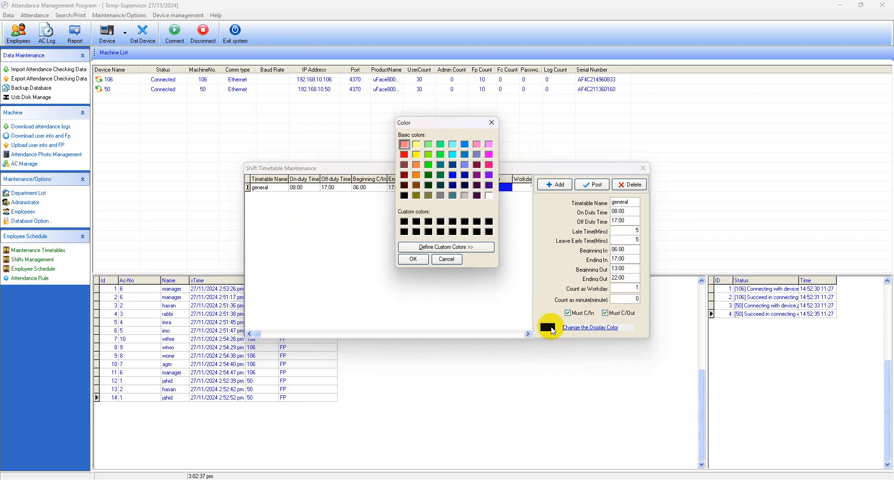
{"action": "left_click", "coordinate": [416, 145]}
{"action": "left_click", "coordinate": [412, 259]}
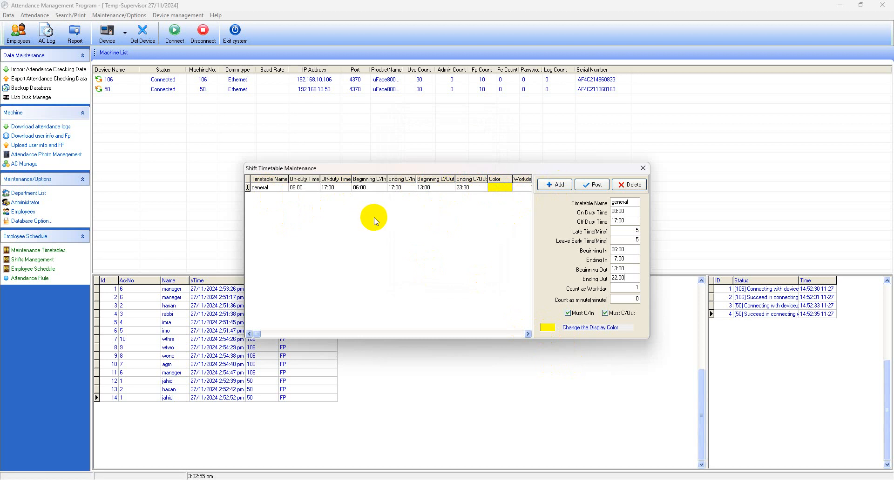
- Add a new timetable named 1st shift with on-duty time 06:00 and off-duty time 14:00
{"action": "left_click", "coordinate": [559, 187]}
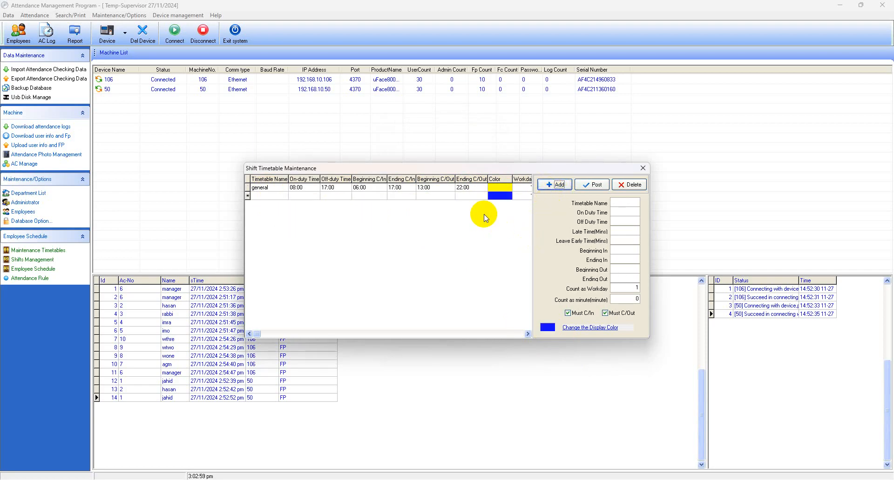
{"action": "left_click", "coordinate": [618, 203]}
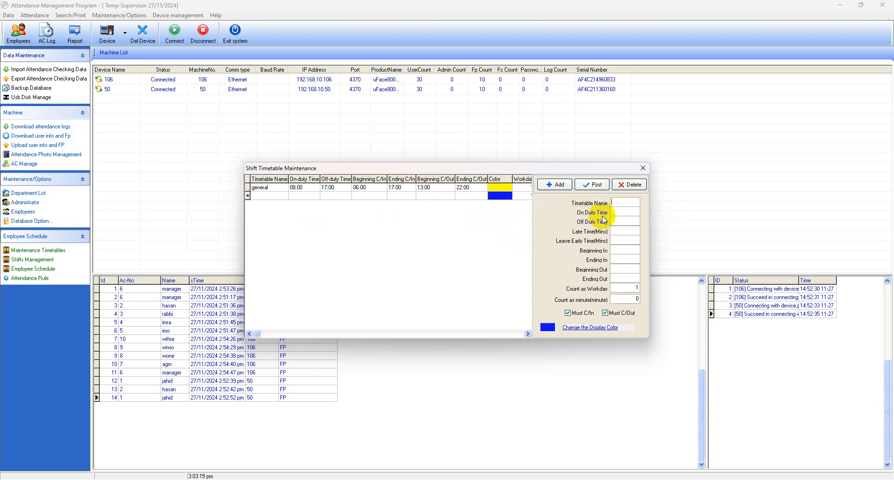
{"action": "type", "text": "1st"}
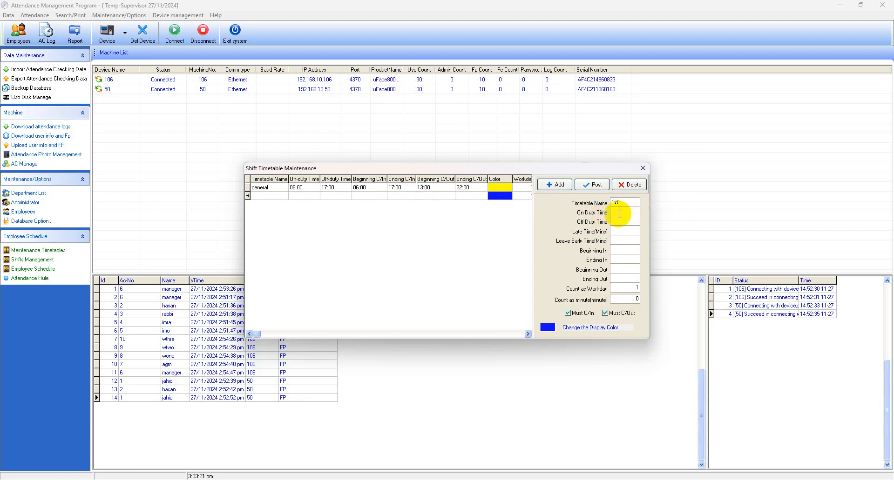
{"action": "type", "text": " shift"}
{"action": "left_click", "coordinate": [621, 213]}
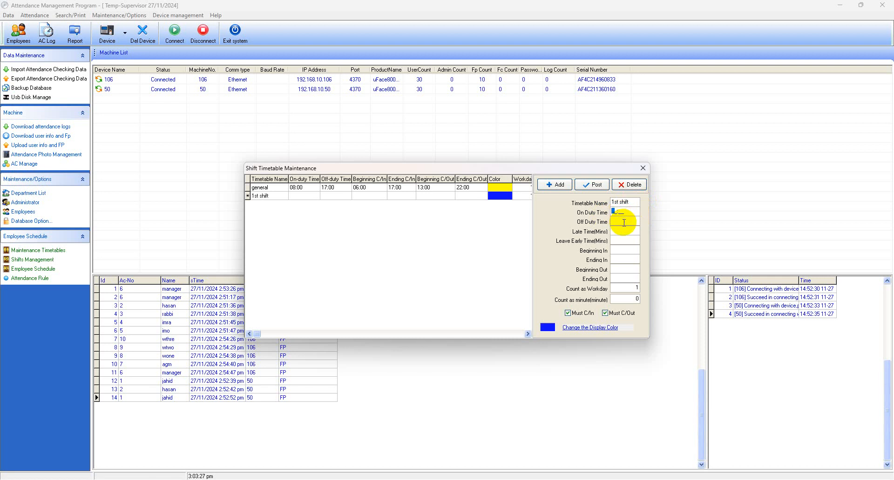
{"action": "type", "text": "0600"}
{"action": "left_click", "coordinate": [618, 222]}
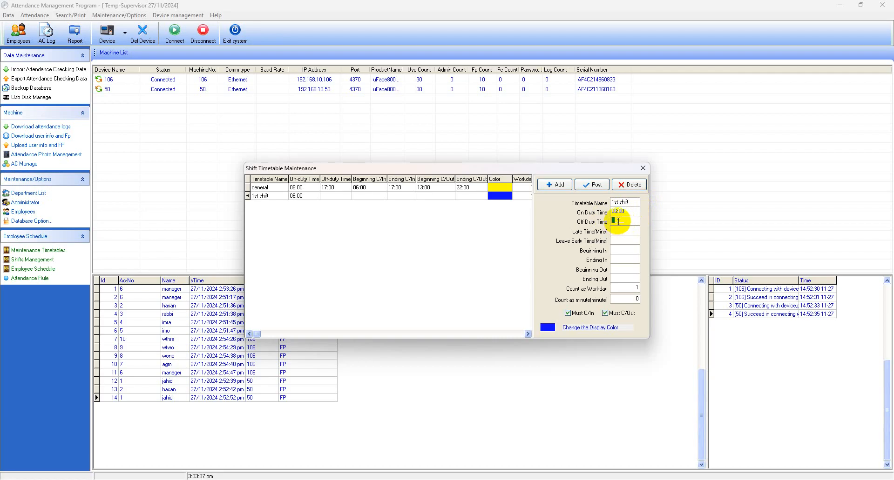
{"action": "type", "text": "14:00"}
- Set the 1st shift's late and leave-early allowances to 5 minutes each and save the timetable without check-in or check-out ranges
{"action": "left_click", "coordinate": [615, 231]}
{"action": "type", "text": "5"}
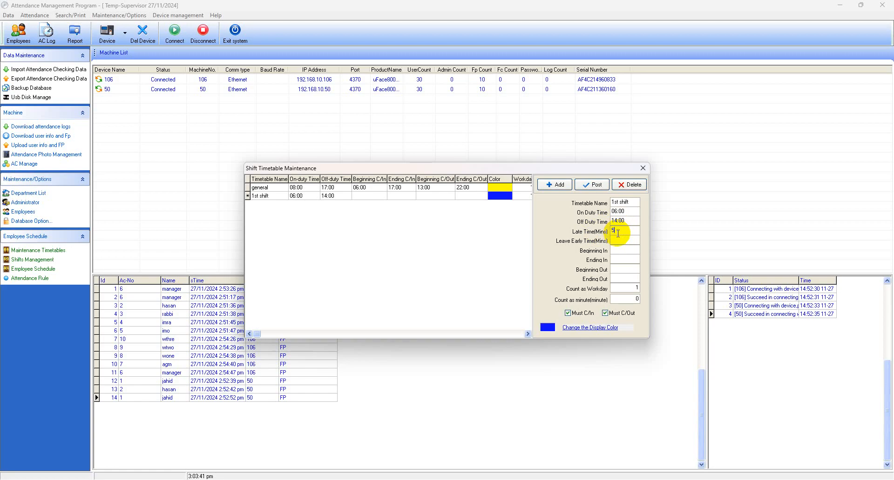
{"action": "left_click", "coordinate": [615, 240]}
{"action": "type", "text": "5"}
{"action": "left_click", "coordinate": [617, 251]}
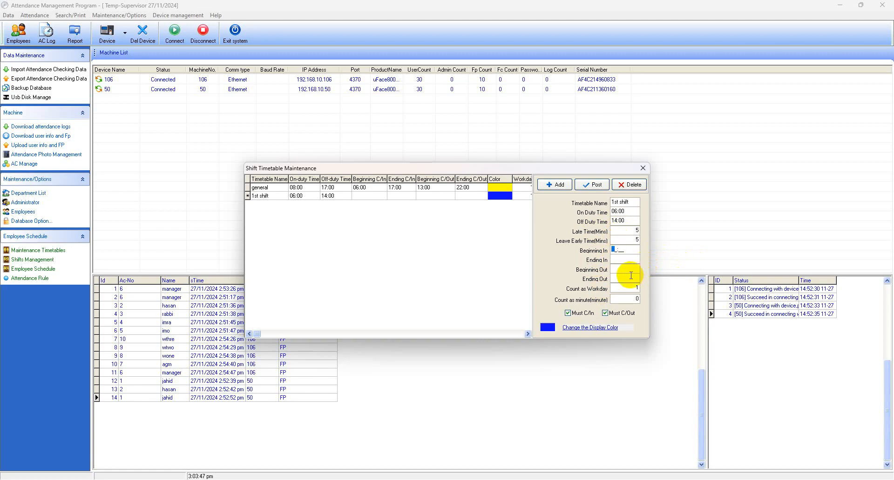
{"action": "left_click", "coordinate": [599, 187]}
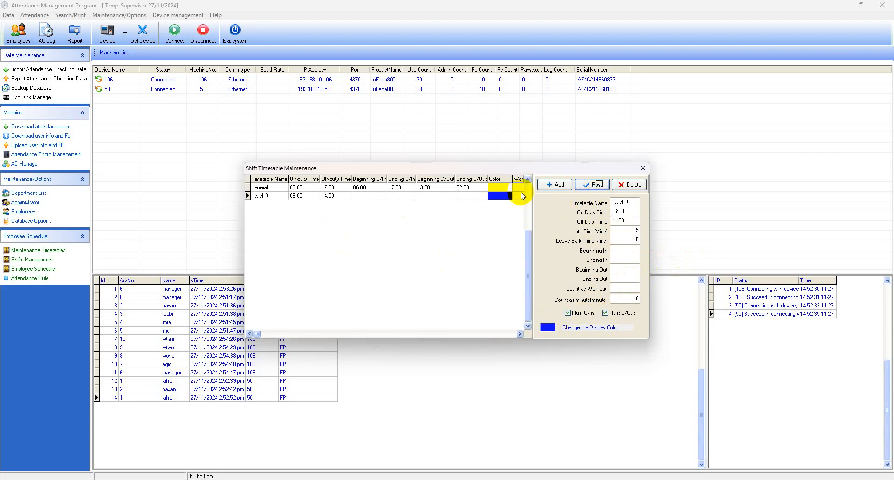
- Add a new timetable named 2nd shift with on-duty time 14:00 and off-duty time 22:00
{"action": "left_click", "coordinate": [559, 185]}
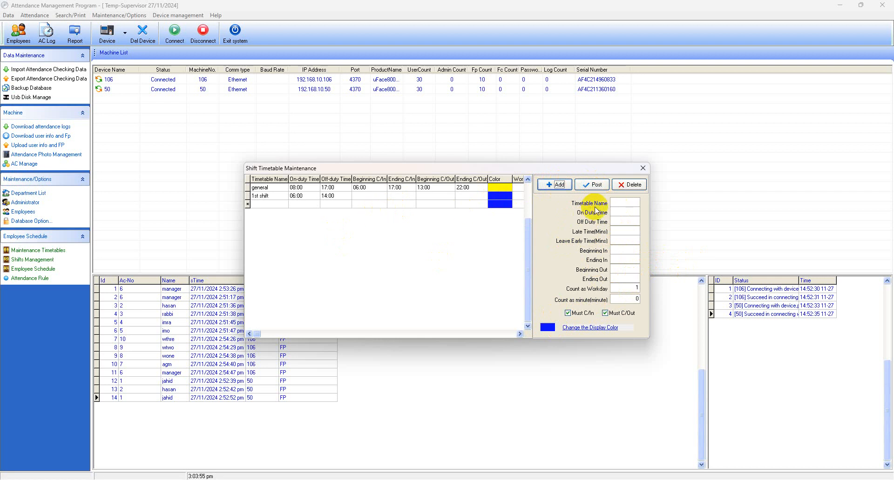
{"action": "left_click", "coordinate": [616, 203]}
{"action": "type", "text": "2"}
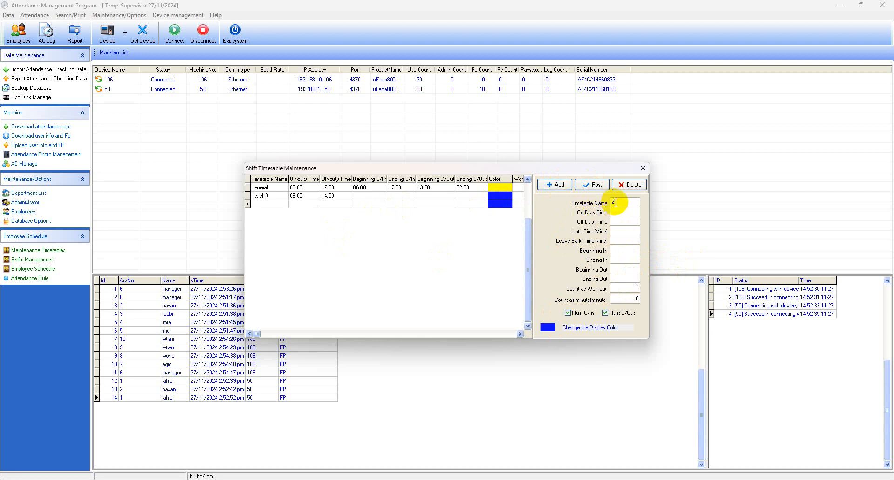
{"action": "type", "text": "nd shift"}
{"action": "left_click", "coordinate": [621, 211]}
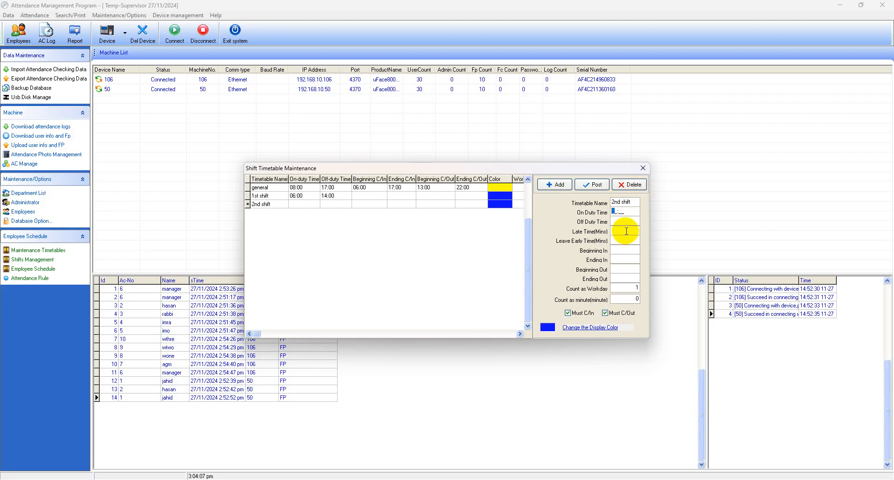
{"action": "type", "text": "1400"}
{"action": "key", "text": "Tab"}
{"action": "type", "text": "2200"}
- Set the 2nd shift's late and leave-early allowances to 10 minutes each and save the timetable
{"action": "left_click", "coordinate": [624, 230]}
{"action": "type", "text": "10"}
{"action": "left_click", "coordinate": [620, 238]}
{"action": "type", "text": "1"}
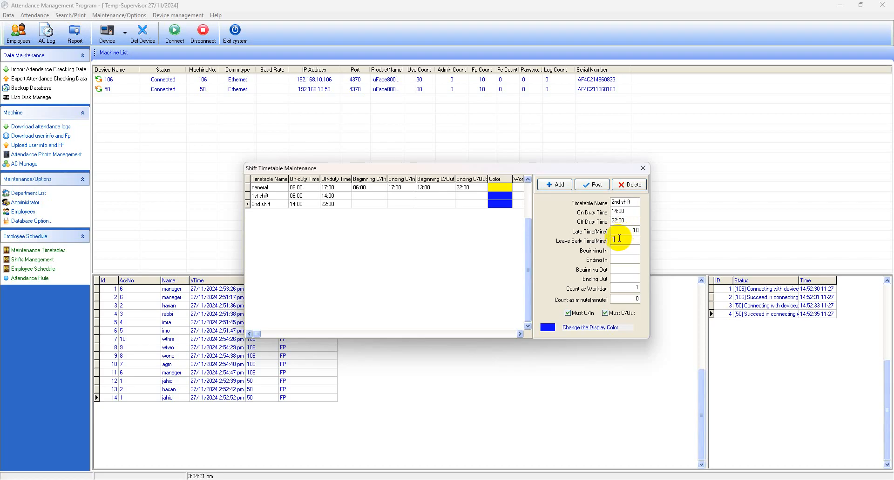
{"action": "type", "text": "0"}
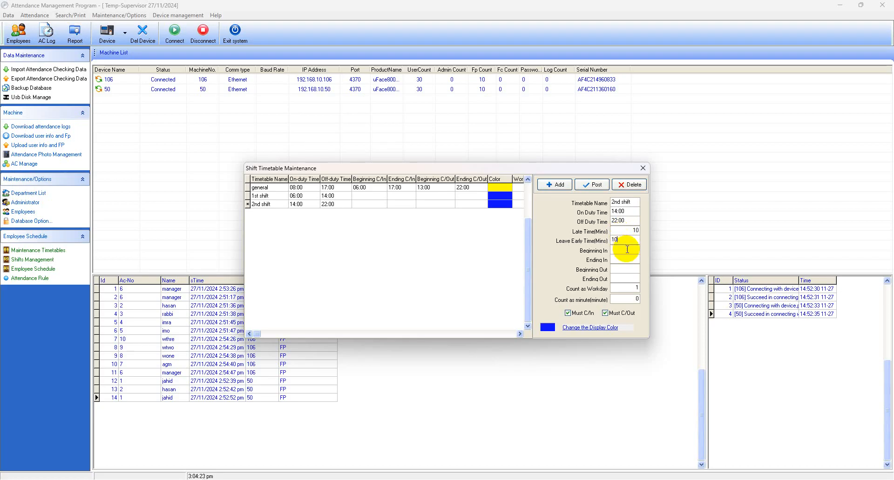
{"action": "left_click", "coordinate": [625, 250]}
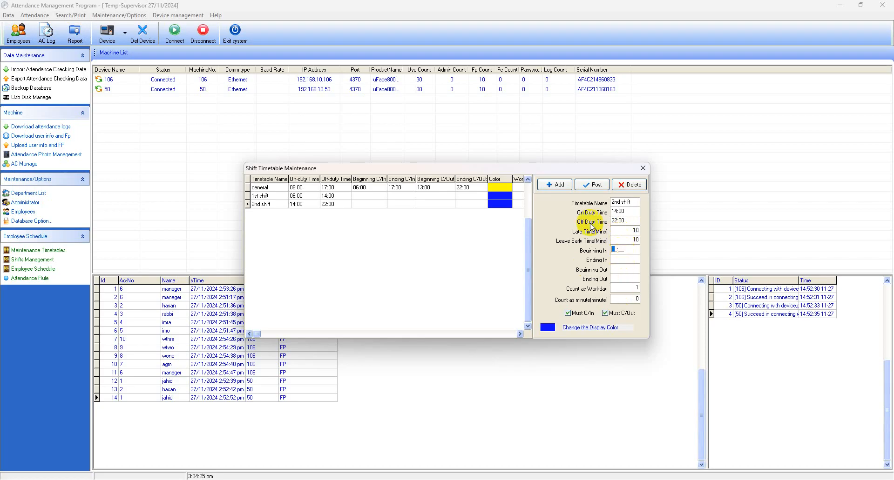
{"action": "left_click", "coordinate": [592, 185]}
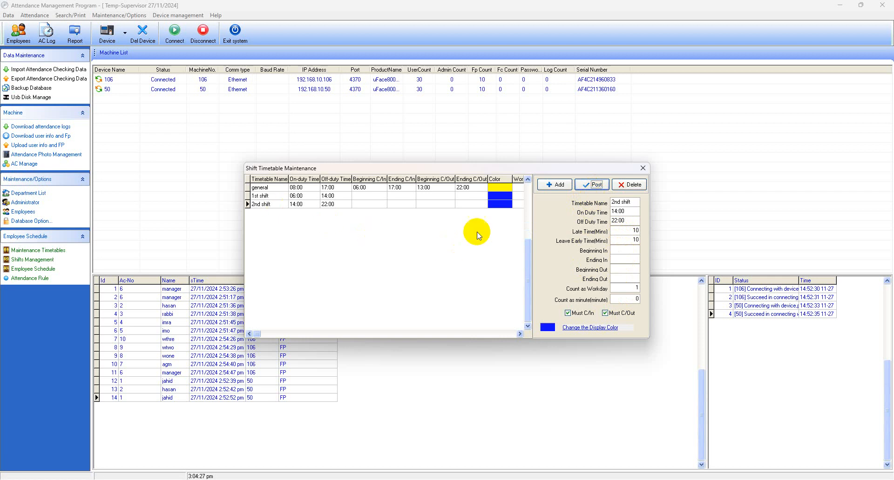
- Add and save a timetable named 3rd with on-duty time 22:00 and off-duty time 06:00, closing the timetable maintenance window
{"action": "left_click", "coordinate": [554, 185]}
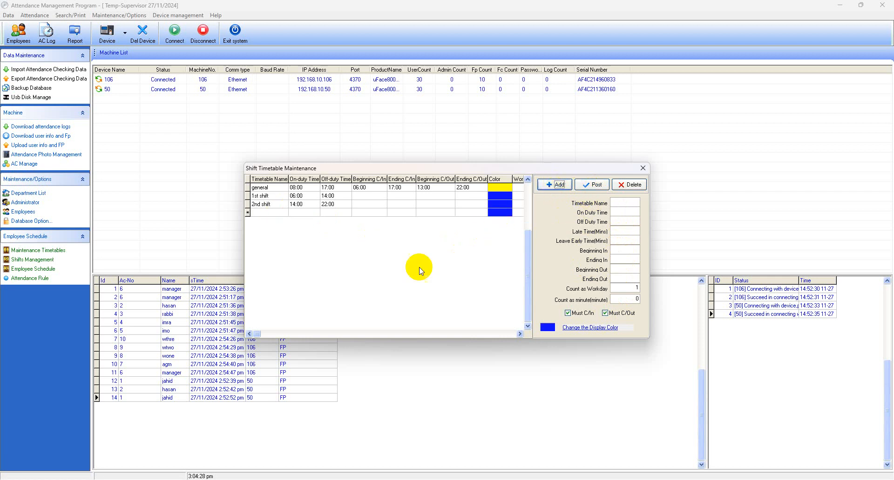
{"action": "left_click", "coordinate": [622, 202]}
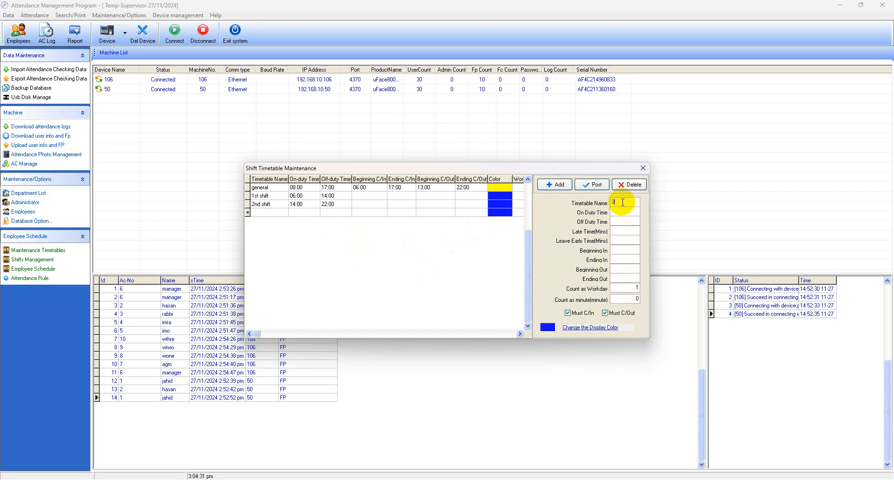
{"action": "type", "text": "3rd"}
{"action": "left_click", "coordinate": [624, 212]}
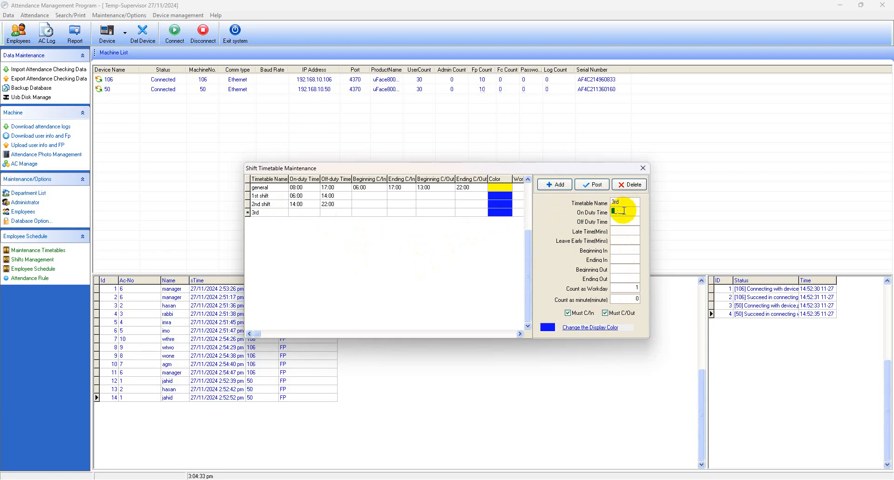
{"action": "type", "text": "2200"}
{"action": "left_click", "coordinate": [622, 222]}
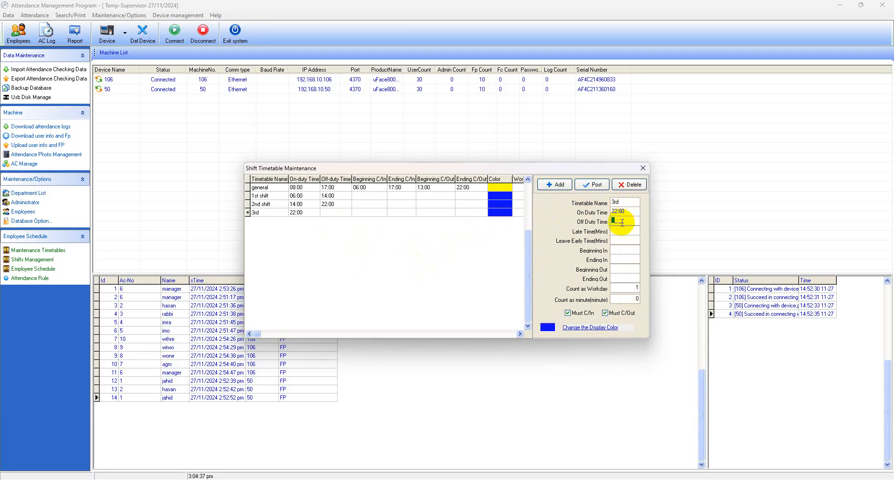
{"action": "type", "text": "06:"}
{"action": "type", "text": "00"}
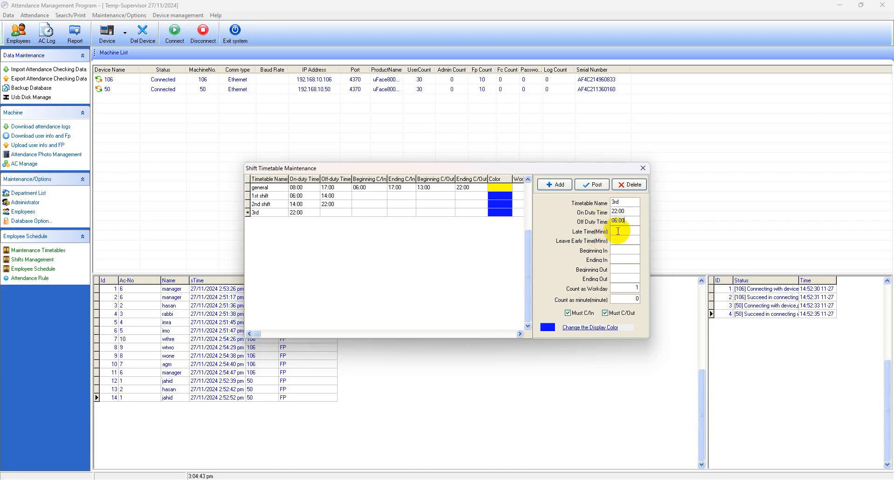
{"action": "left_click", "coordinate": [618, 231]}
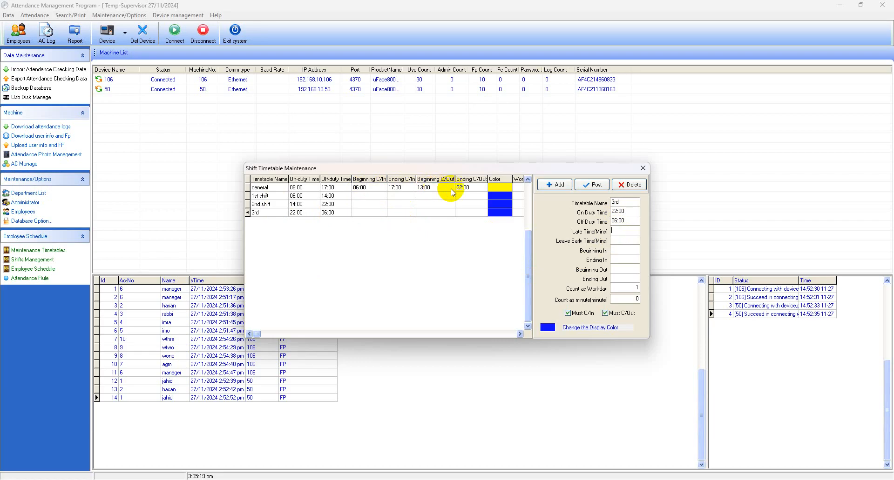
{"action": "left_click", "coordinate": [589, 185]}
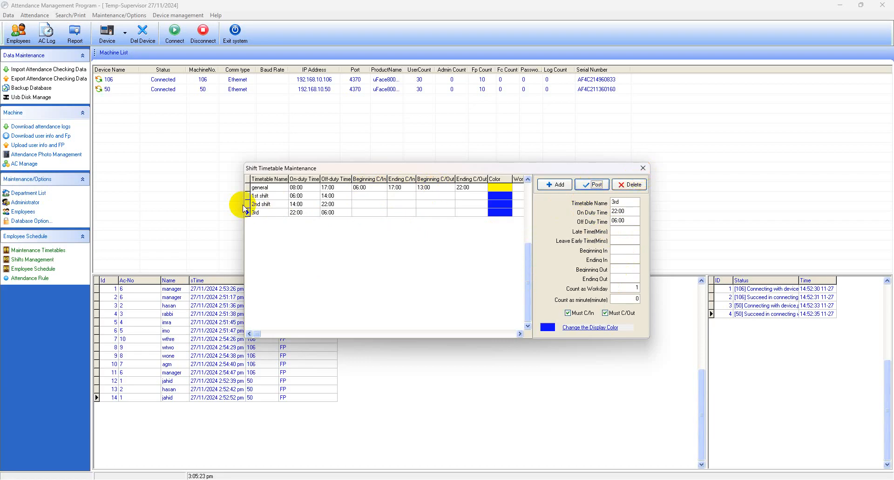
{"action": "left_click", "coordinate": [643, 168]}
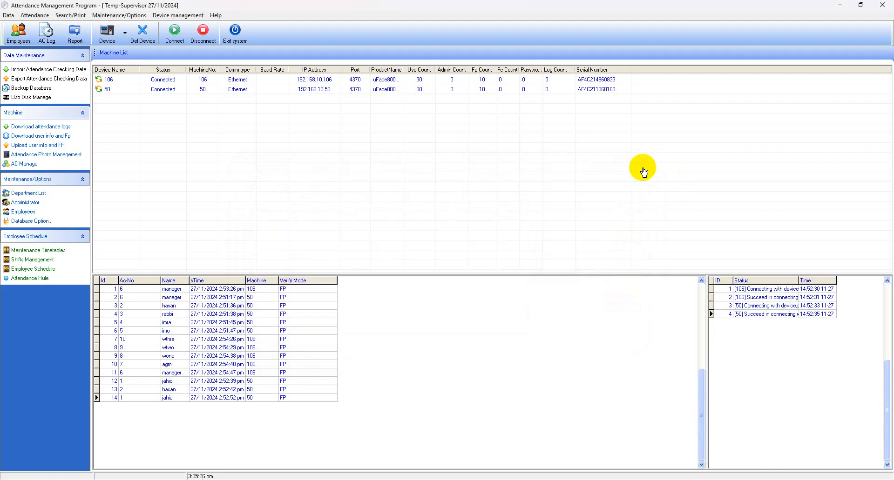
{"action": "left_click", "coordinate": [57, 254]}
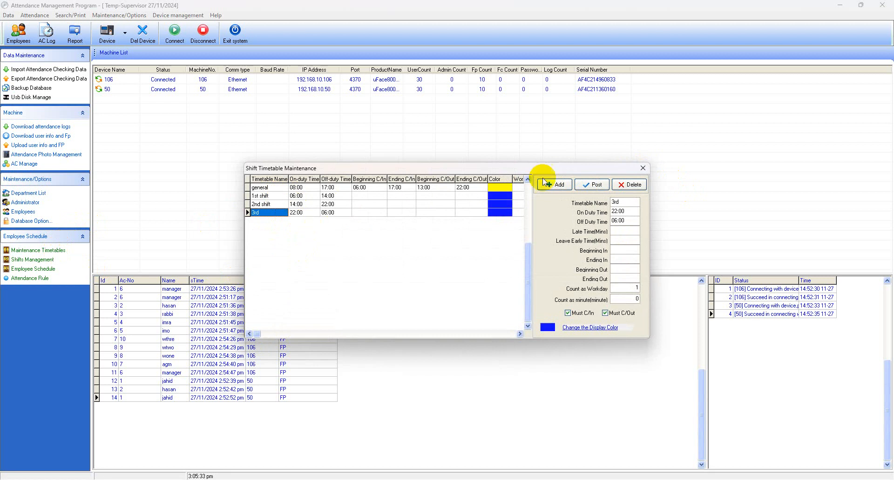
{"action": "left_click", "coordinate": [643, 167]}
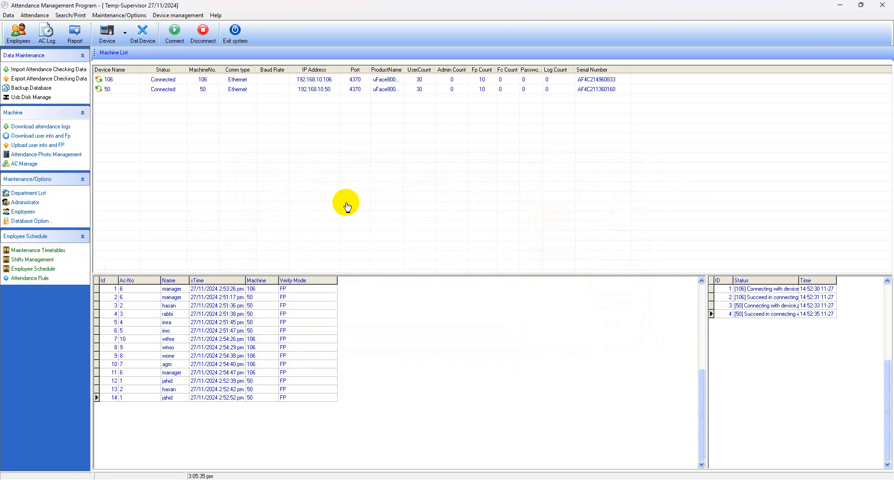
- Open shift management and rename the existing Normal shift as general
{"action": "left_click", "coordinate": [45, 262]}
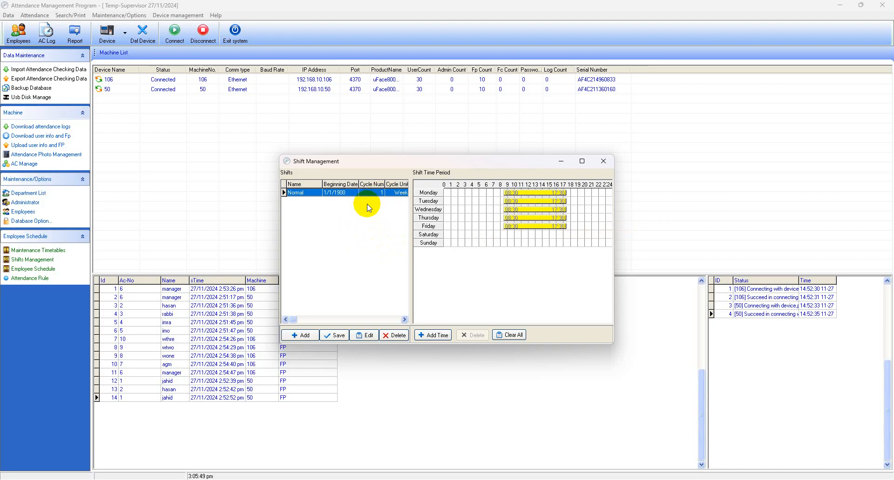
{"action": "left_click", "coordinate": [367, 337]}
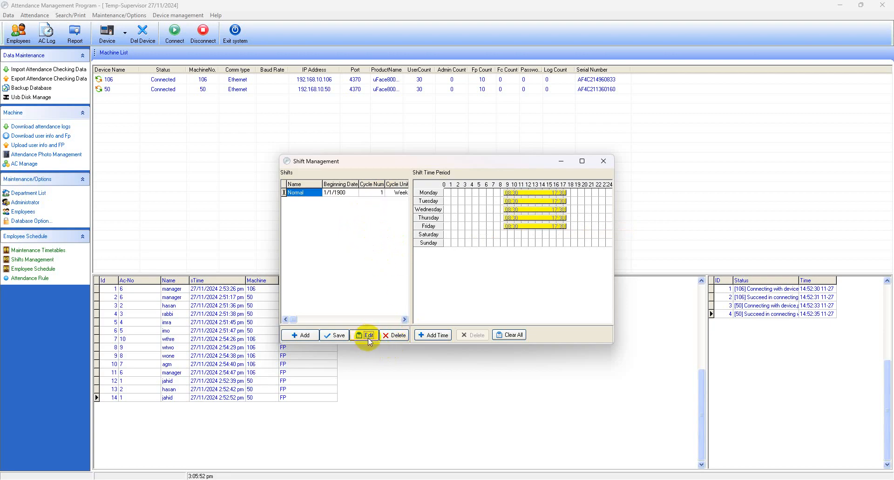
{"action": "left_click", "coordinate": [311, 194]}
{"action": "left_click", "coordinate": [316, 192]}
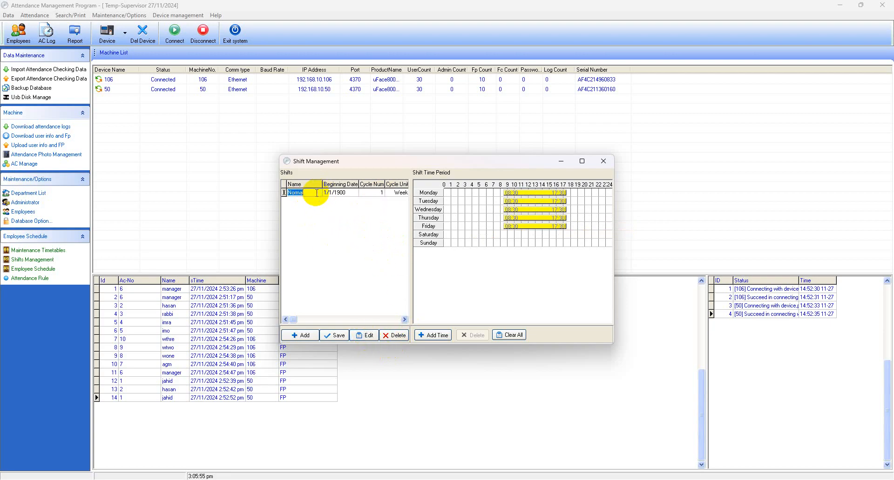
{"action": "key", "text": "BackSpace"}
{"action": "type", "text": "general"}
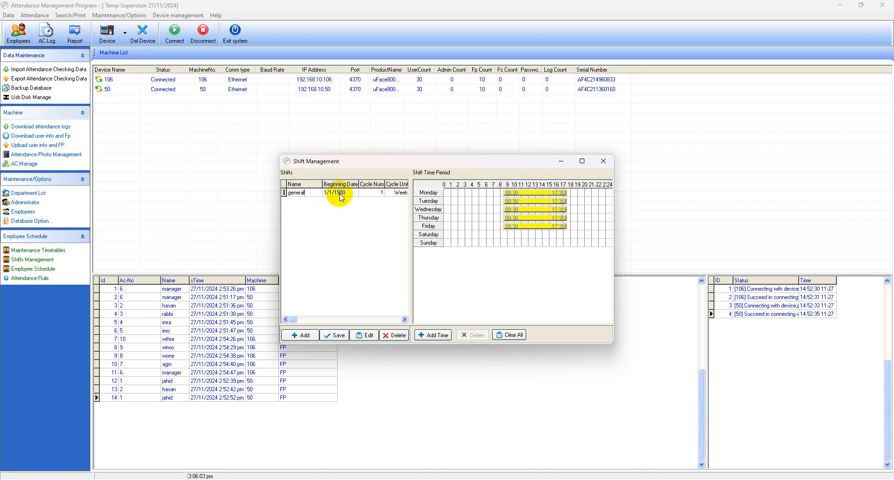
- Set the general shift's beginning date to 1/11/2024
{"action": "left_click", "coordinate": [342, 198]}
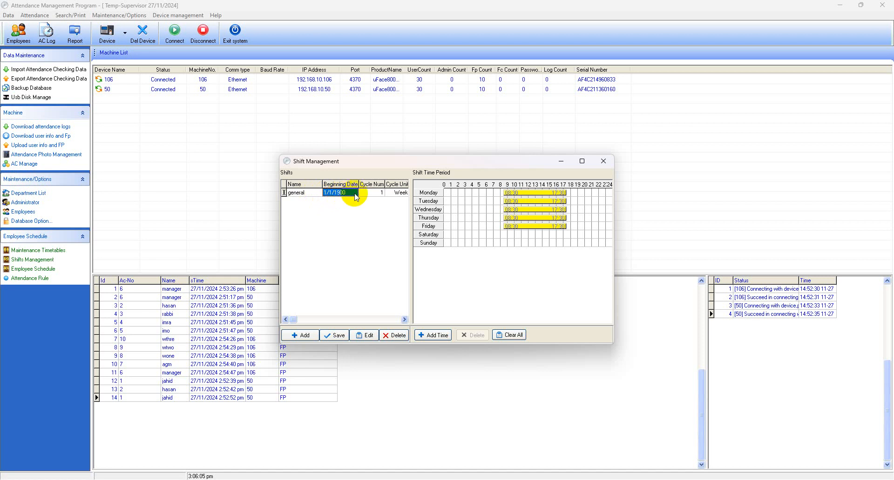
{"action": "left_click", "coordinate": [355, 194]}
{"action": "type", "text": "01/"}
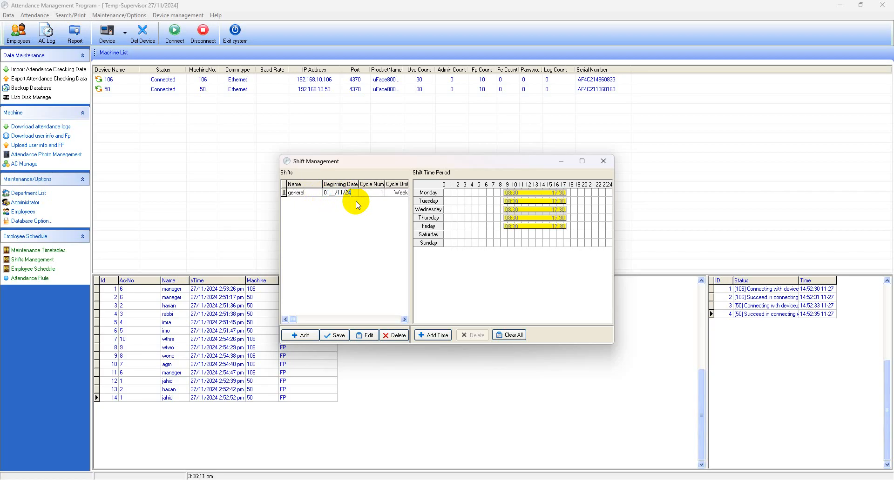
{"action": "type", "text": "11/24"}
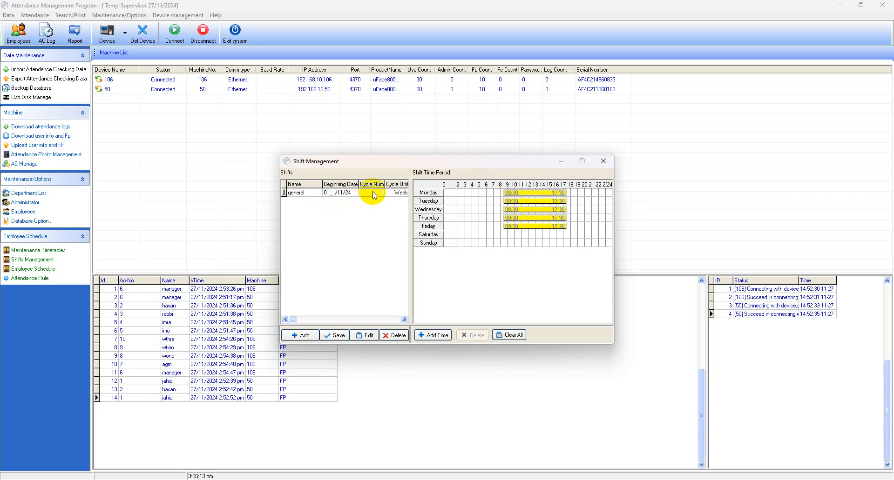
{"action": "left_click", "coordinate": [375, 194]}
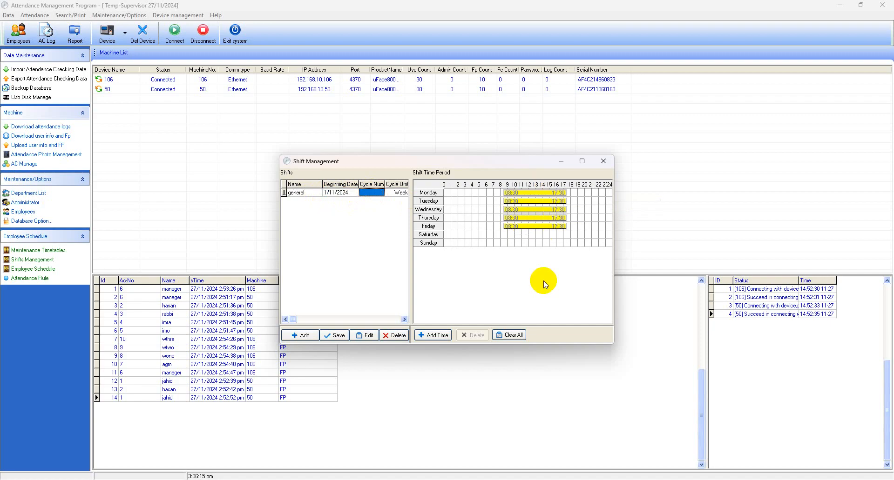
- Replace all of the general shift's time periods with general (08:00-17:00) on every day except Friday, and save the shift
{"action": "left_click", "coordinate": [510, 337]}
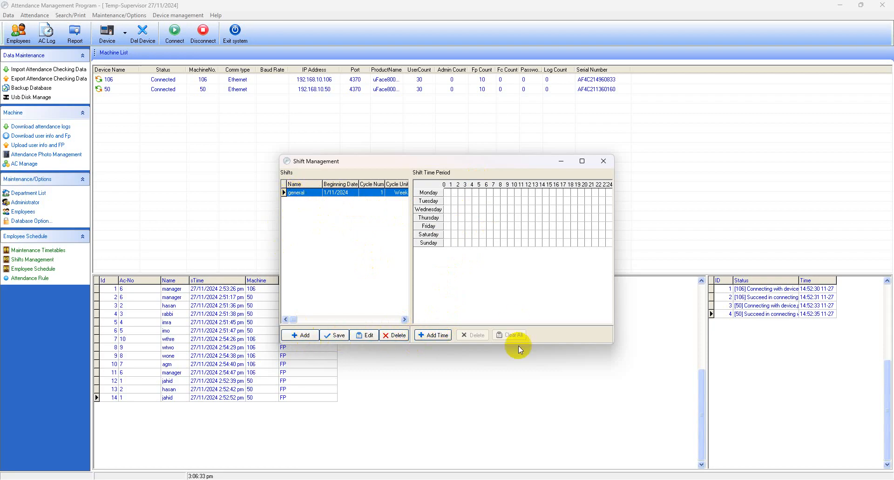
{"action": "left_click", "coordinate": [436, 337]}
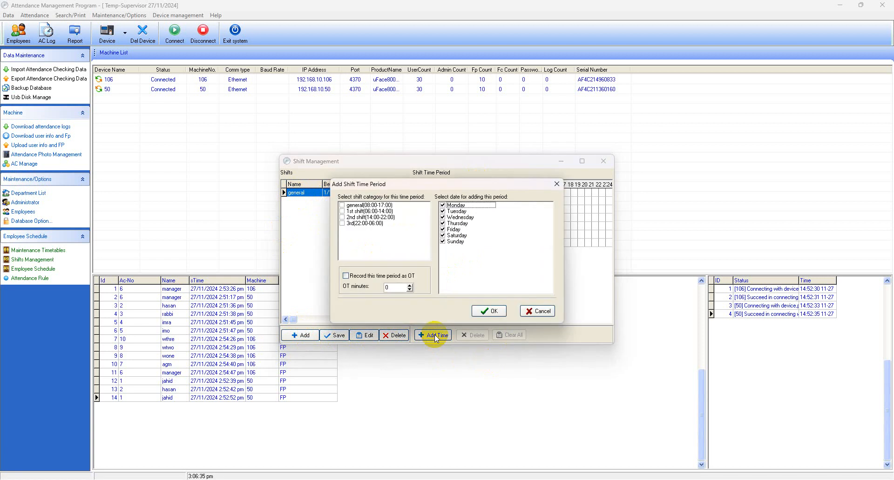
{"action": "left_click_drag", "start_coordinate": [409, 186], "coordinate": [456, 189]}
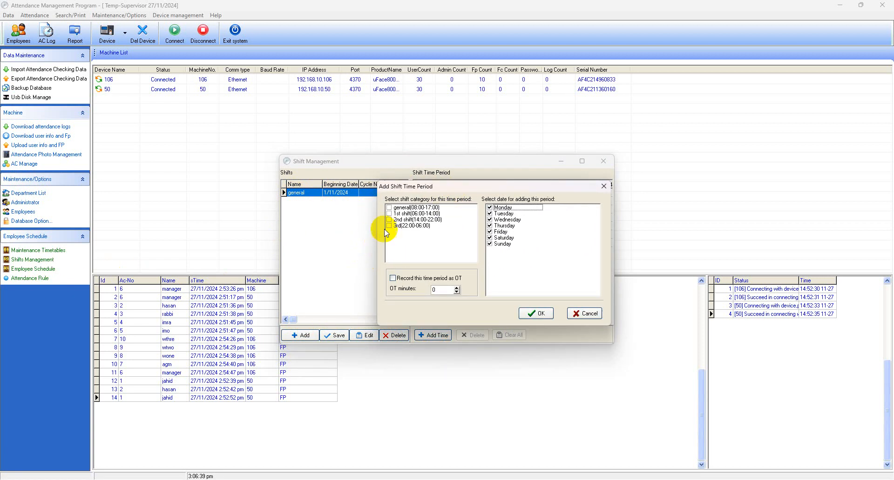
{"action": "left_click", "coordinate": [390, 208]}
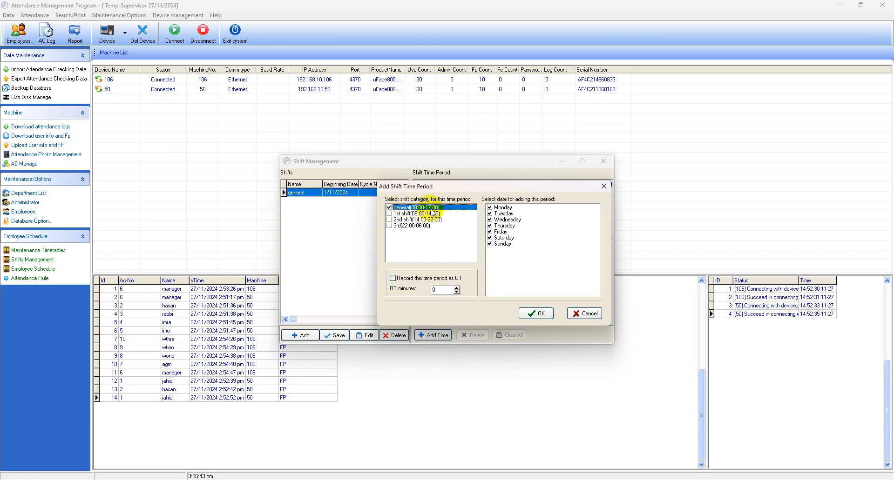
{"action": "left_click", "coordinate": [490, 232]}
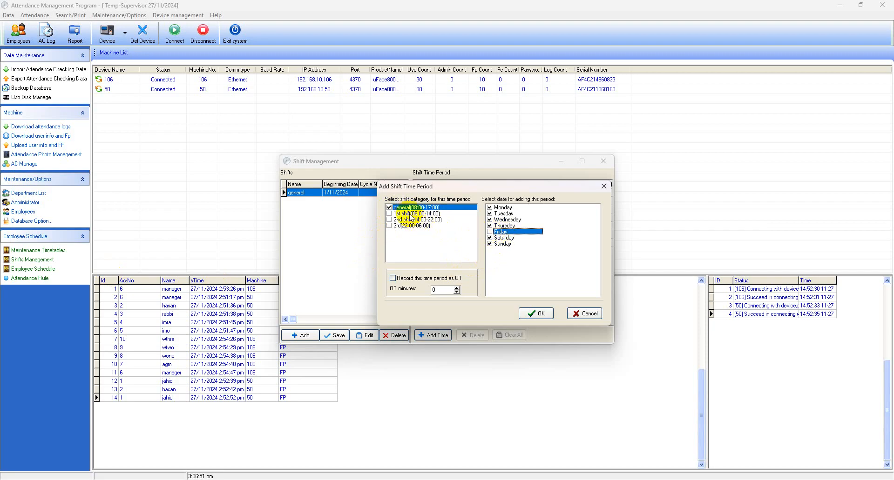
{"action": "left_click", "coordinate": [536, 313]}
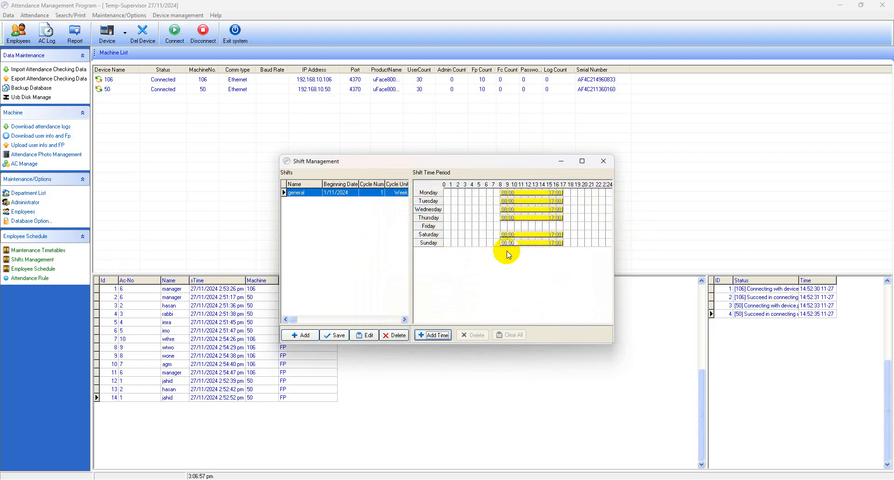
{"action": "left_click", "coordinate": [335, 337]}
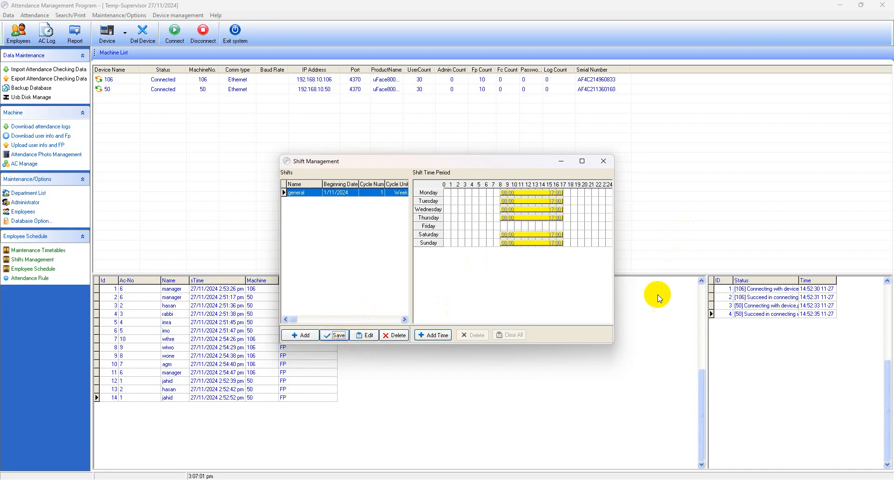
- Add a new shift named 1st to the shift list
{"action": "left_click", "coordinate": [300, 335]}
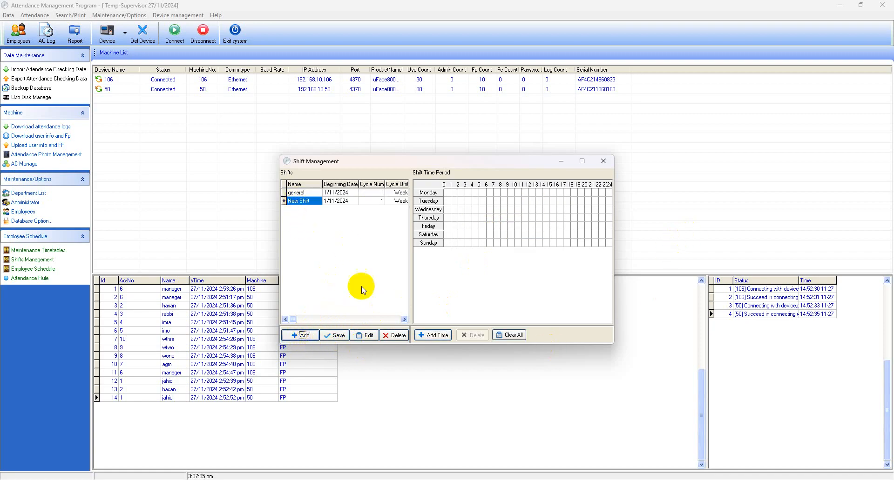
{"action": "left_click", "coordinate": [365, 336]}
{"action": "left_click", "coordinate": [312, 202]}
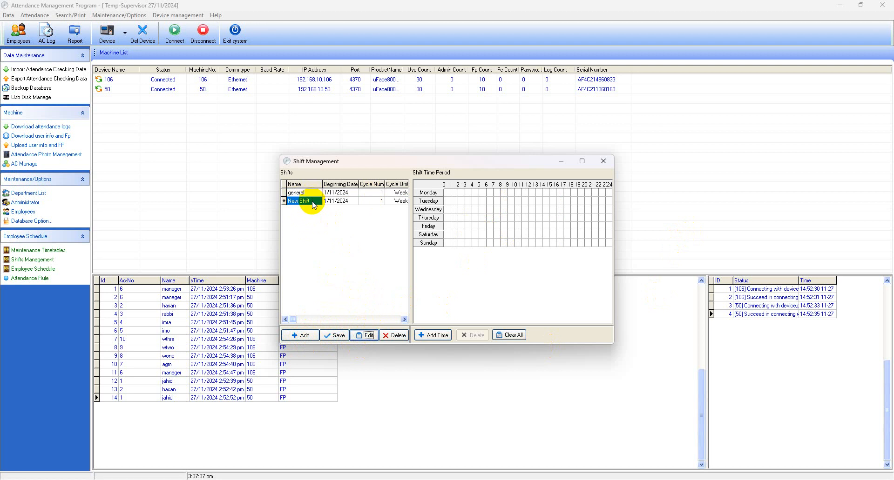
{"action": "key", "text": "BackSpace"}
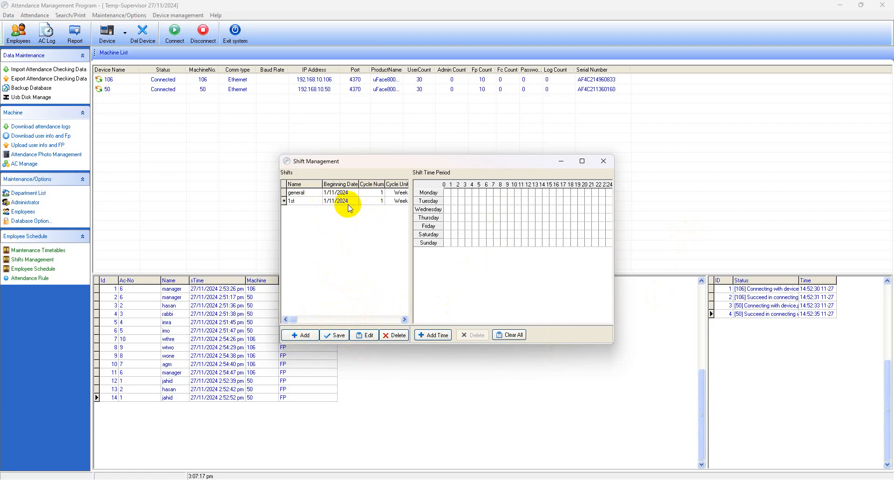
- Assign the 1st shift (06:00-14:00) timetable to the 1st shift for every day except Friday, and save it
{"action": "left_click", "coordinate": [434, 336]}
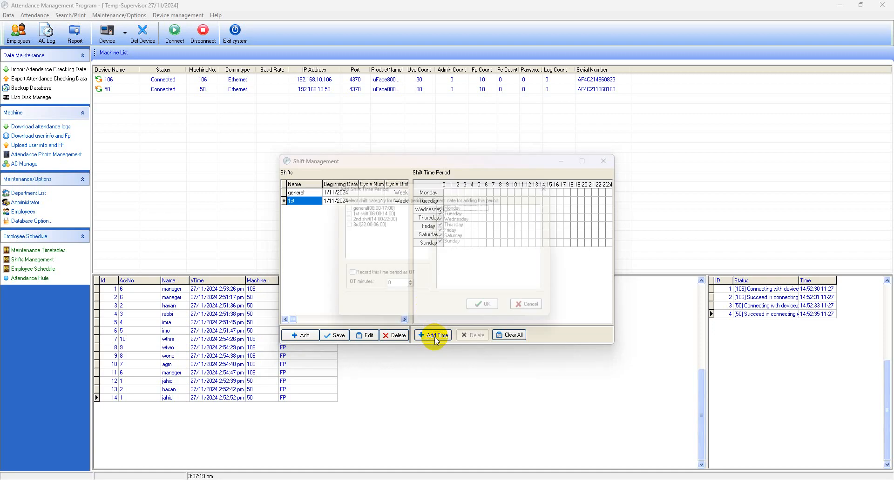
{"action": "left_click", "coordinate": [343, 211]}
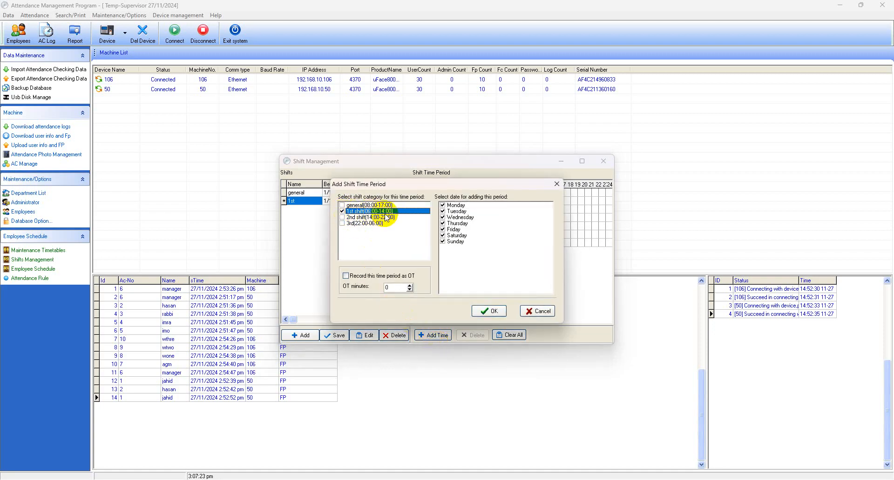
{"action": "left_click", "coordinate": [442, 230]}
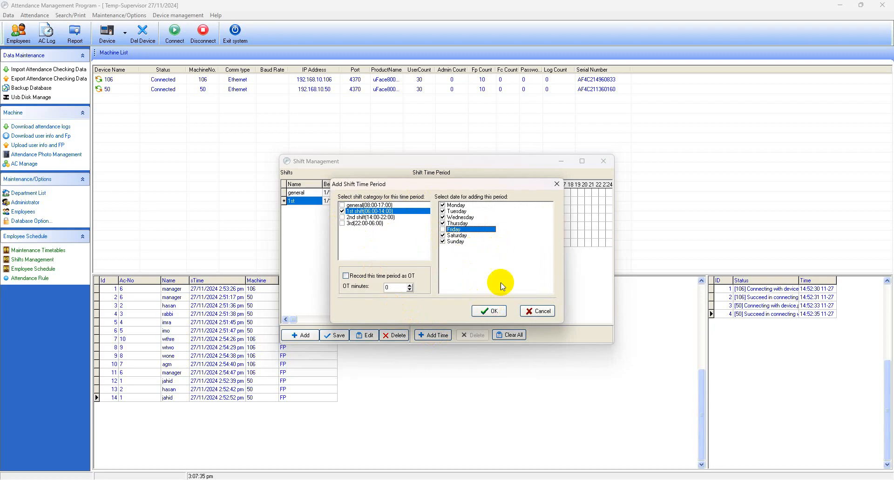
{"action": "left_click", "coordinate": [492, 311]}
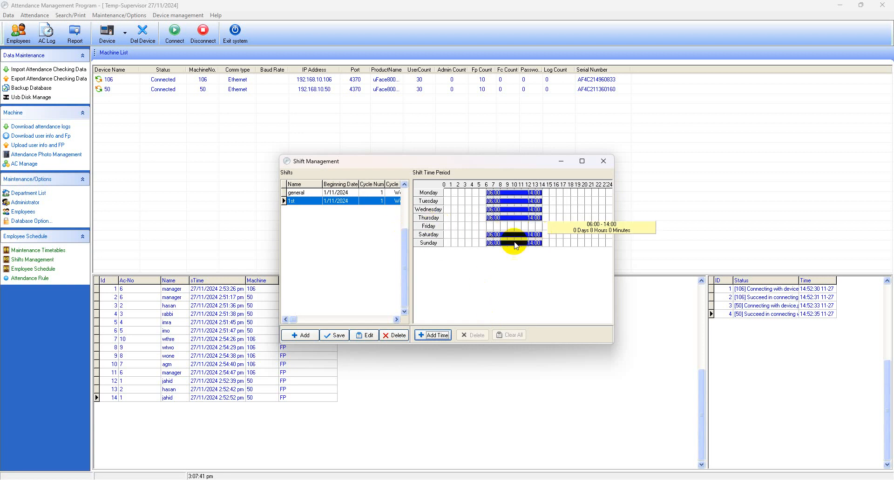
{"action": "left_click", "coordinate": [336, 336]}
- Add a new shift named 2nd to the shift list
{"action": "left_click", "coordinate": [309, 339]}
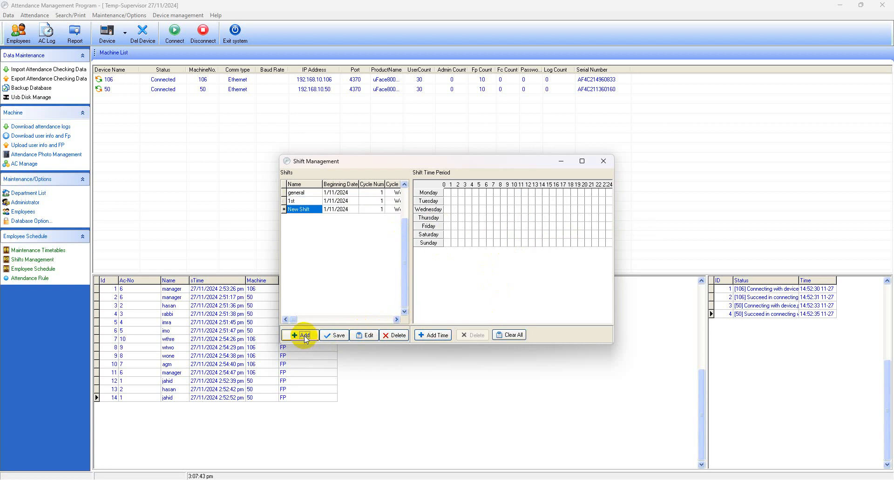
{"action": "left_click", "coordinate": [366, 335]}
{"action": "double_click", "coordinate": [316, 209]}
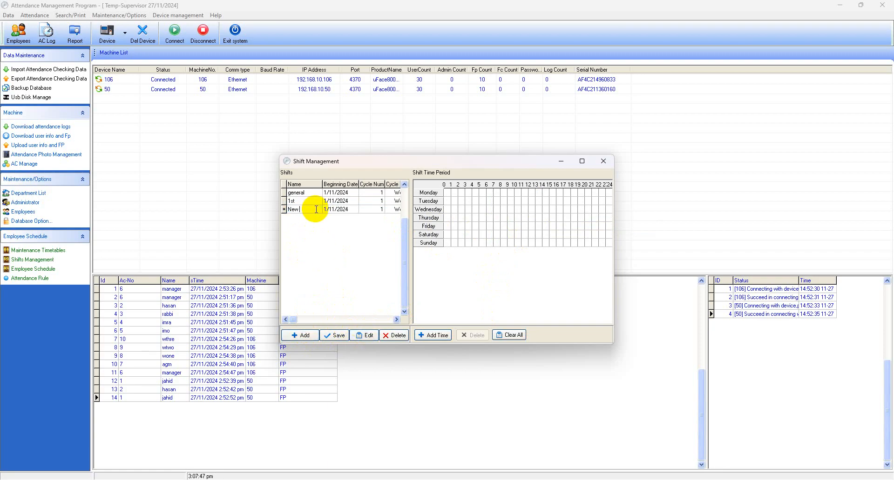
{"action": "type", "text": "2nd"}
- Assign the 2nd shift (14:00-22:00) timetable to the 2nd shift for every day except Friday, and save it
{"action": "left_click", "coordinate": [433, 335]}
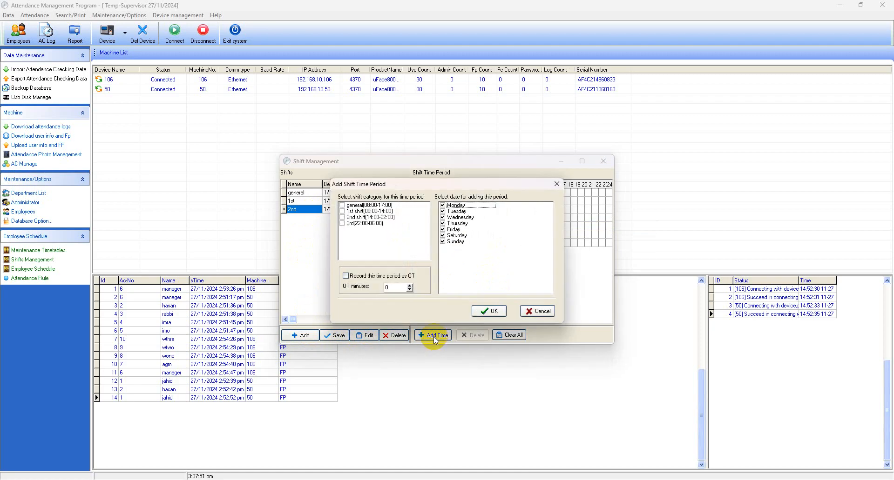
{"action": "left_click", "coordinate": [342, 218]}
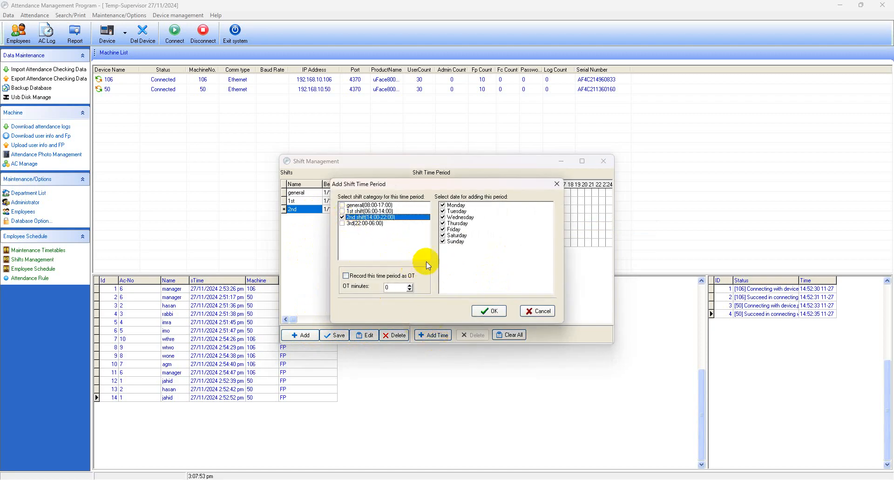
{"action": "left_click", "coordinate": [444, 230]}
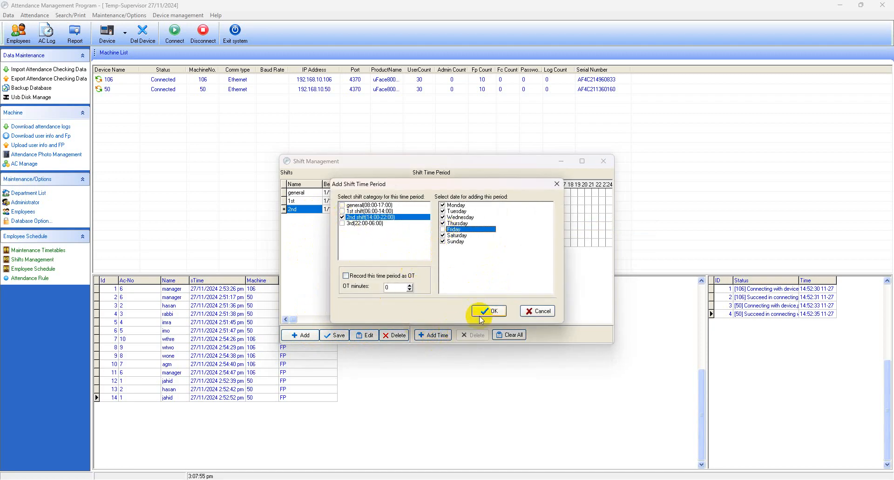
{"action": "left_click", "coordinate": [488, 311]}
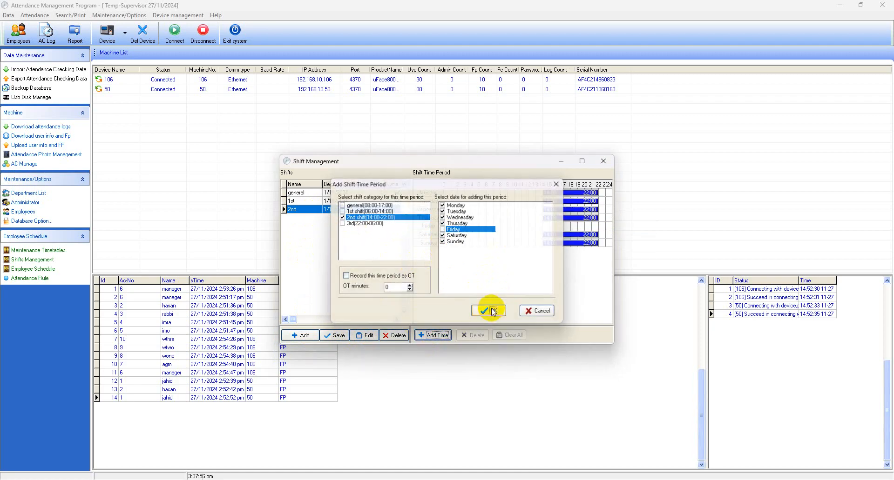
{"action": "left_click", "coordinate": [343, 337]}
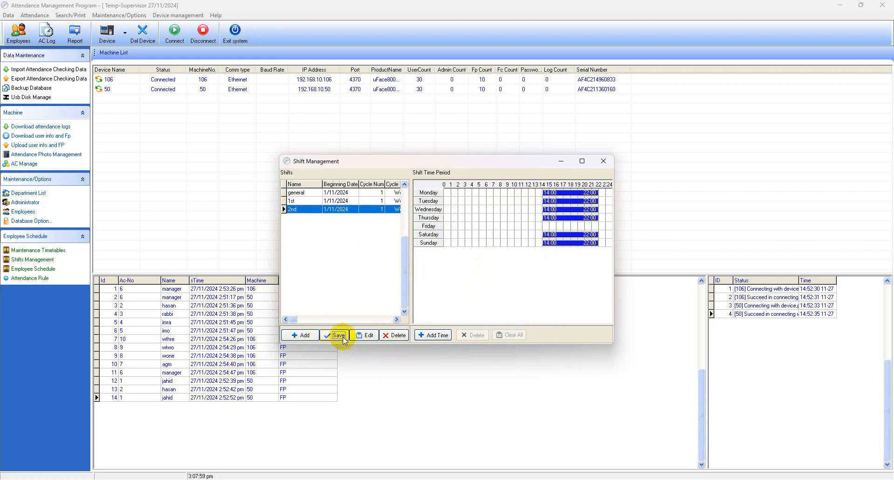
- Add a new shift named 3rd to the shift list
{"action": "left_click", "coordinate": [301, 336]}
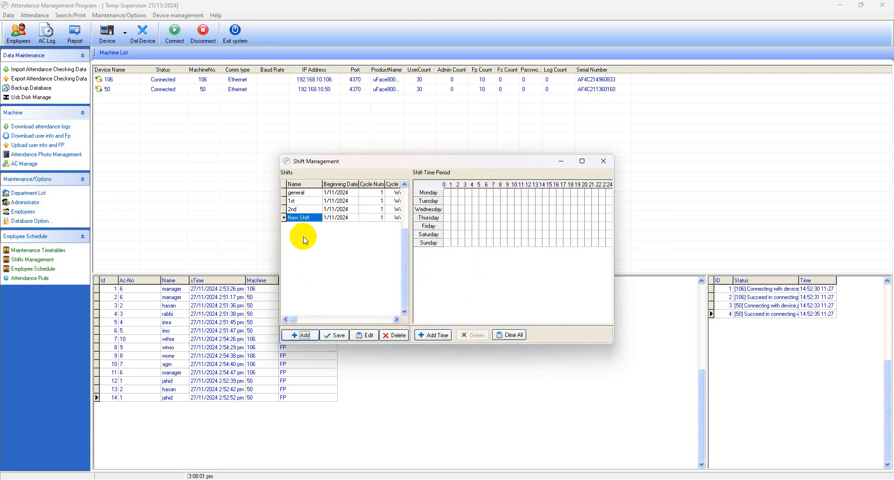
{"action": "left_click", "coordinate": [311, 221]}
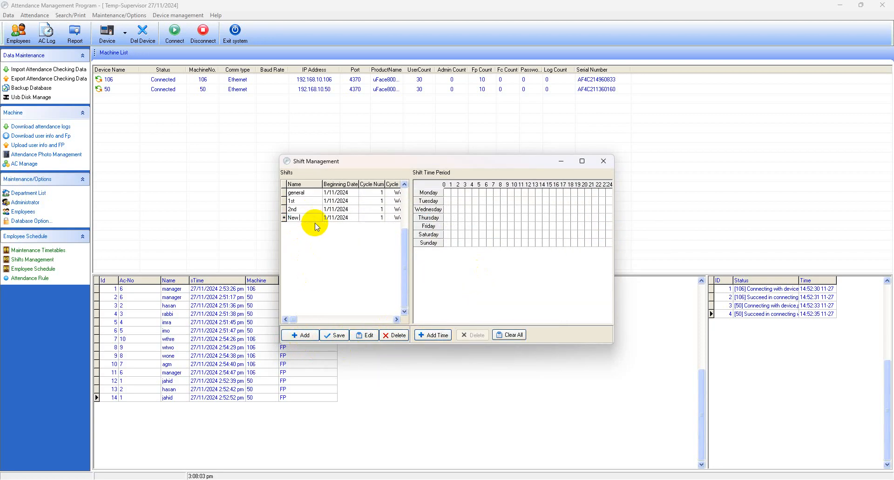
{"action": "key", "text": "BackSpace"}
{"action": "key", "text": "BackSpace"}
{"action": "key", "text": "BackSpace"}
{"action": "type", "text": "3"}
- Assign the 3rd (22:00-06:00) timetable to the 3rd shift for every day except Saturday, save it and close shift management
{"action": "left_click", "coordinate": [431, 336]}
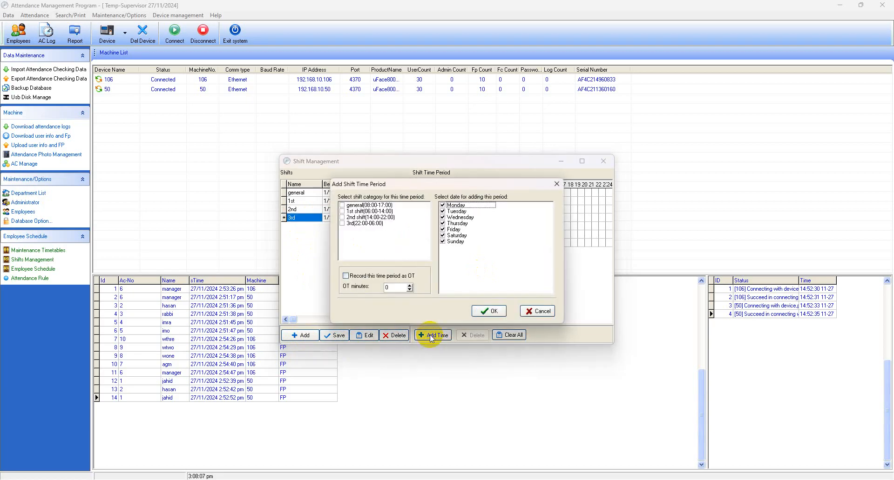
{"action": "left_click", "coordinate": [342, 224]}
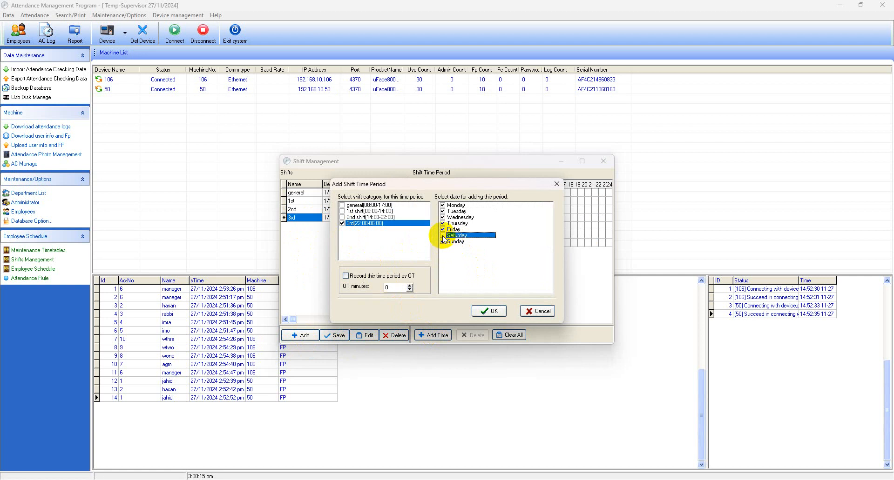
{"action": "left_click", "coordinate": [487, 313]}
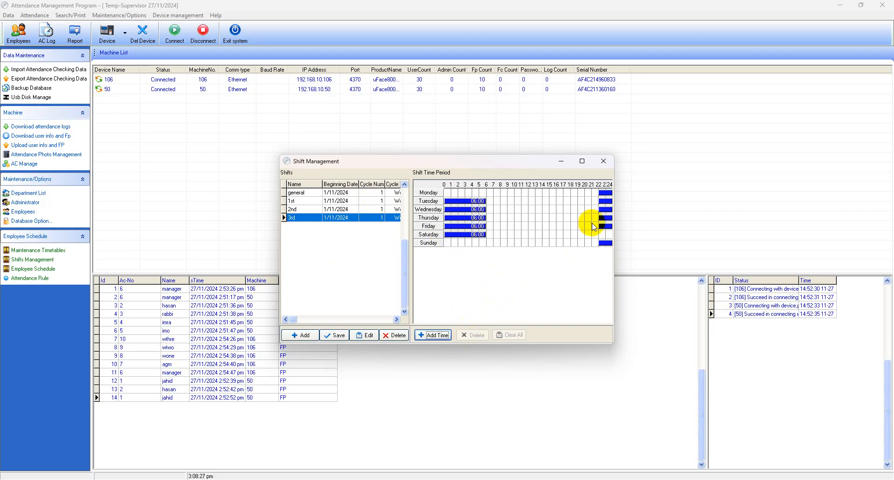
{"action": "mouse_move", "coordinate": [600, 229]}
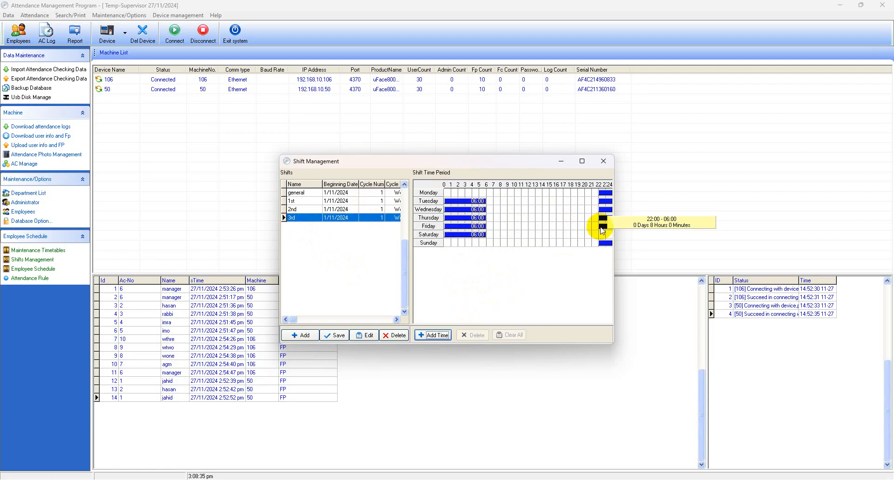
{"action": "mouse_move", "coordinate": [484, 240]}
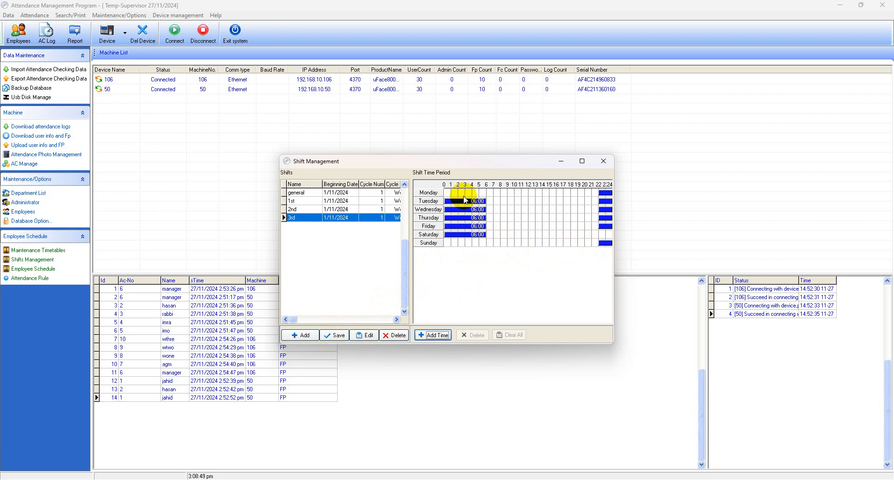
{"action": "left_click", "coordinate": [339, 339]}
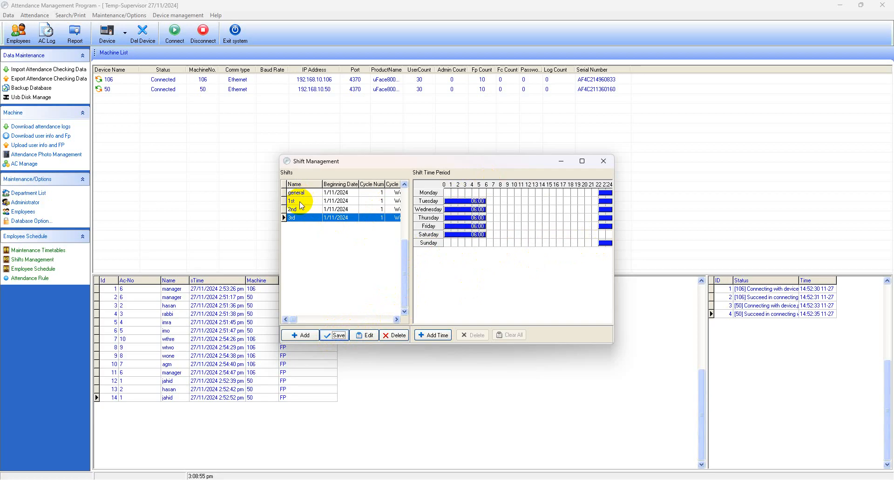
{"action": "left_click", "coordinate": [607, 163]}
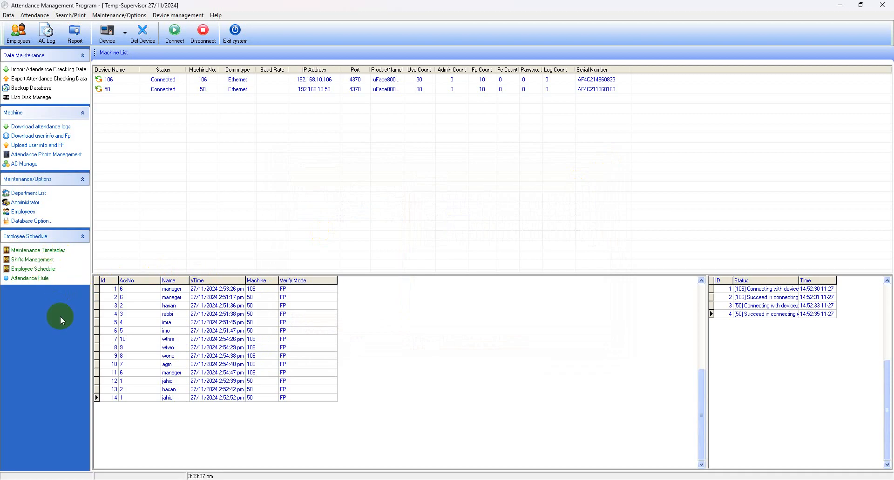
- Open the employee schedule, widen its window and look through the employees' current shift assignments
{"action": "left_click", "coordinate": [29, 270]}
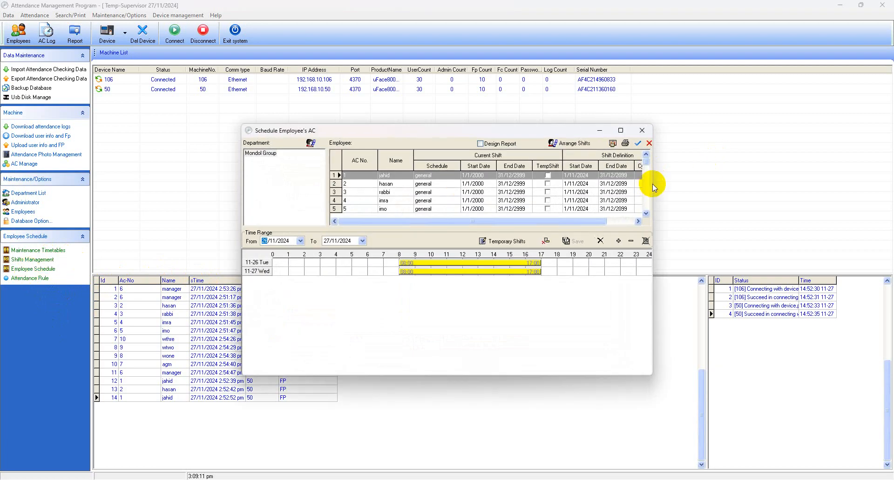
{"action": "left_click_drag", "start_coordinate": [652, 184], "coordinate": [737, 175]}
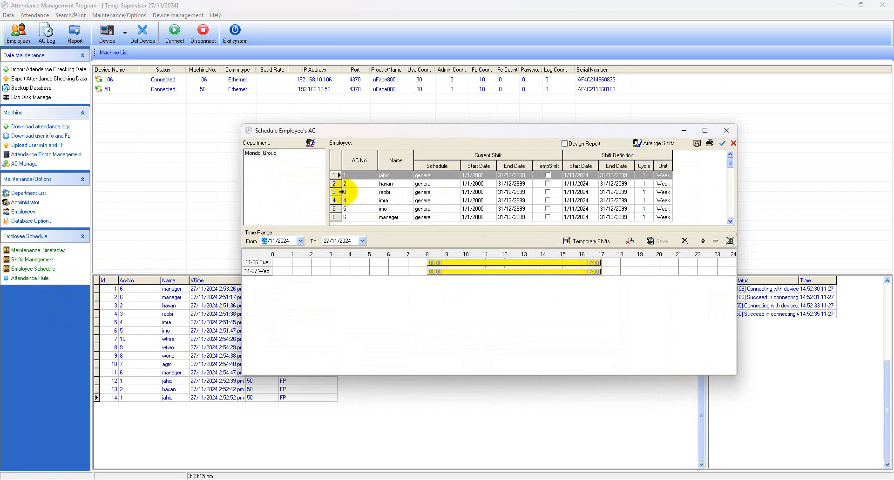
{"action": "left_click", "coordinate": [336, 176]}
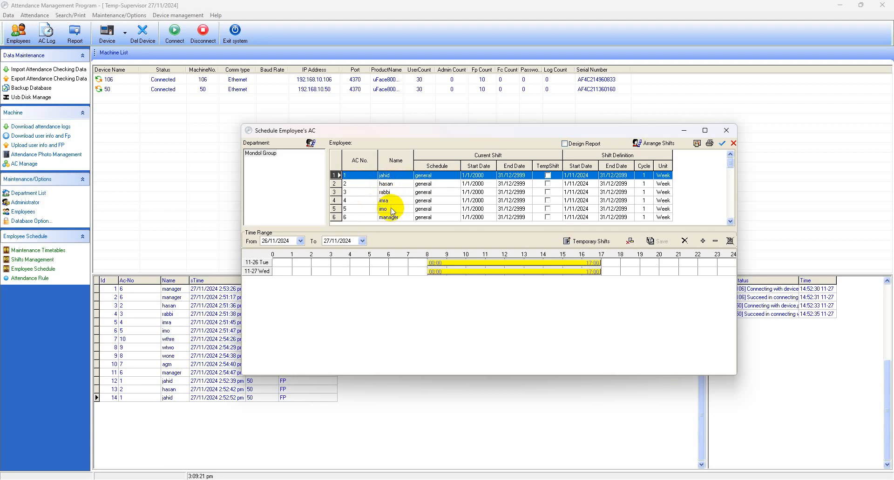
{"action": "key", "text": "Down"}
{"action": "key", "text": "Down"}
{"action": "key", "text": "Down"}
{"action": "key", "text": "Down"}
{"action": "key", "text": "Down"}
{"action": "key", "text": "Down"}
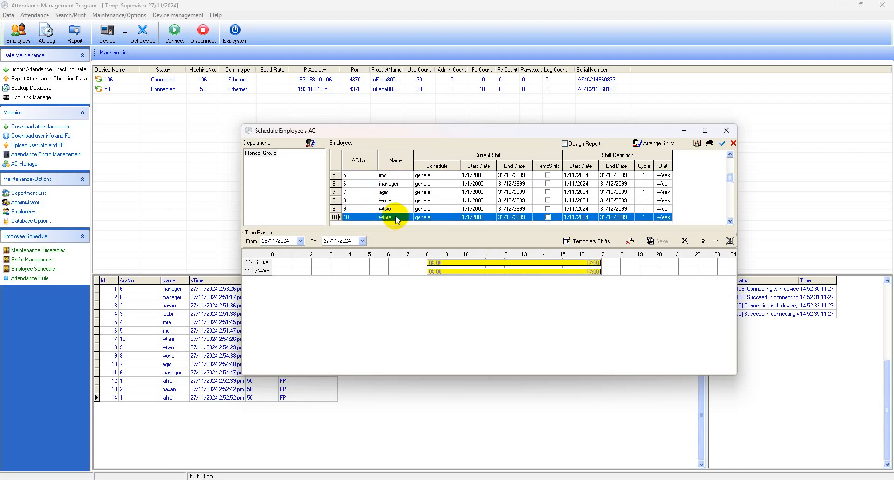
{"action": "key", "text": "Down"}
{"action": "key", "text": "Down"}
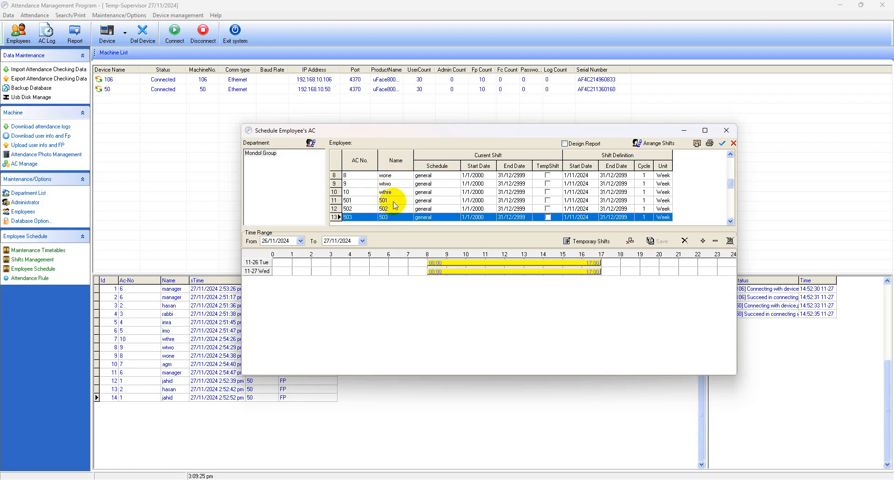
{"action": "key", "text": "Page_Up"}
{"action": "key", "text": "Page_Up"}
{"action": "key", "text": "Page_Up"}
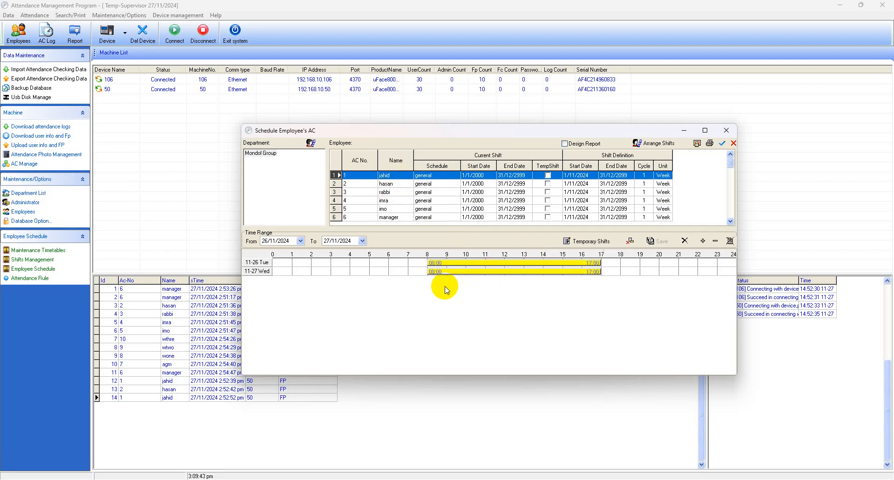
{"action": "left_click", "coordinate": [334, 184]}
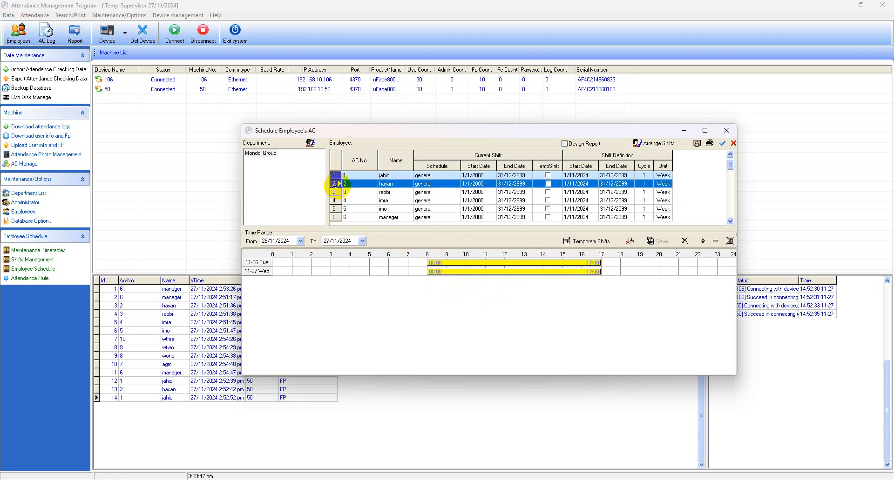
{"action": "left_click", "coordinate": [335, 192]}
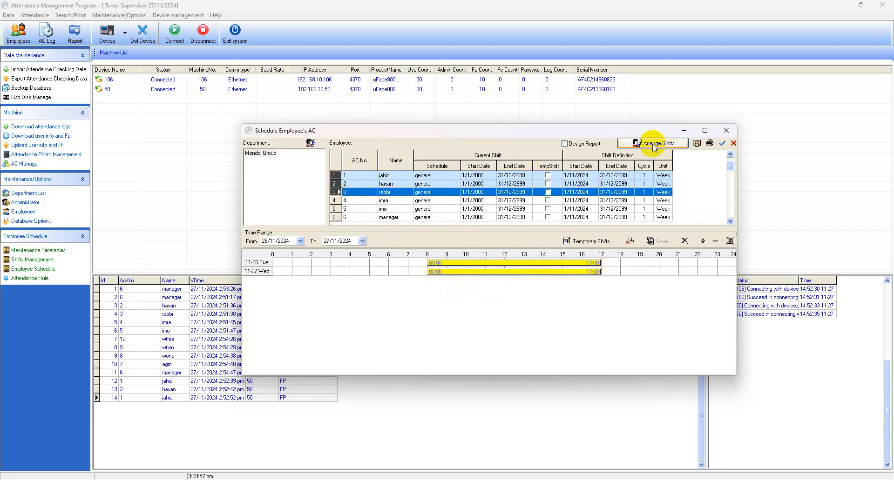
{"action": "left_click", "coordinate": [721, 144]}
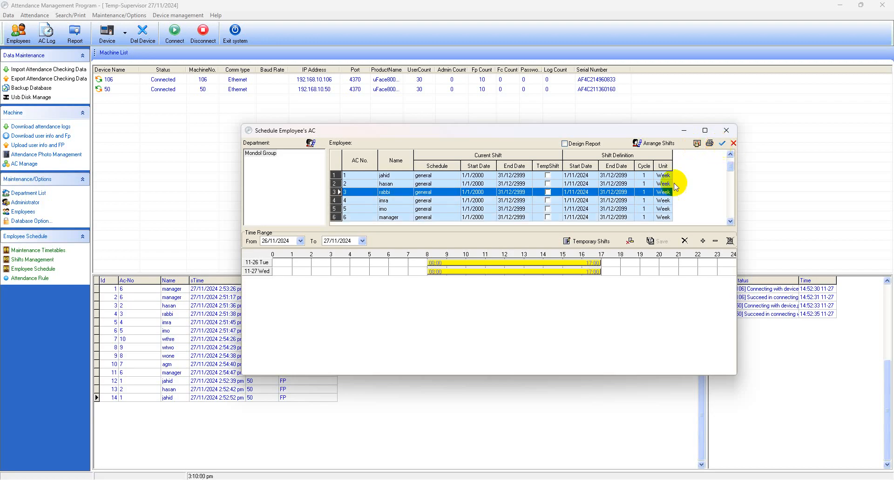
{"action": "left_click", "coordinate": [731, 144]}
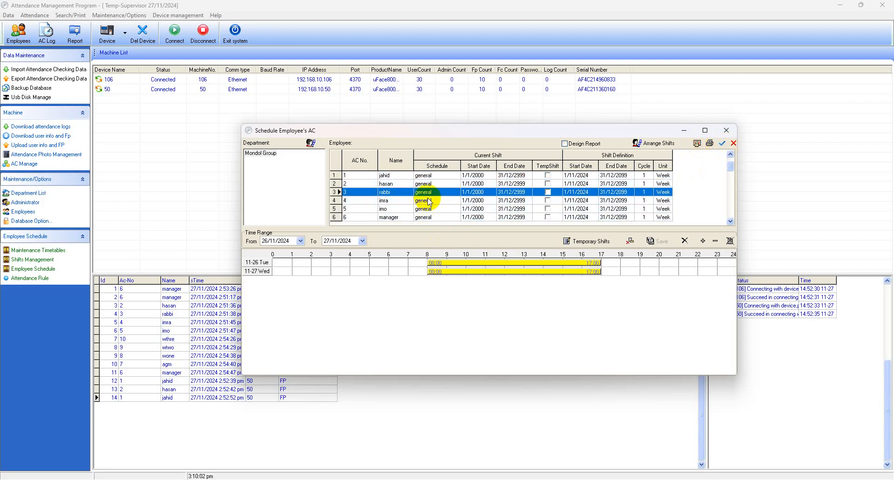
- Remove the assigned general schedule from the first three employees in the shift arrangement options
{"action": "left_click", "coordinate": [334, 184]}
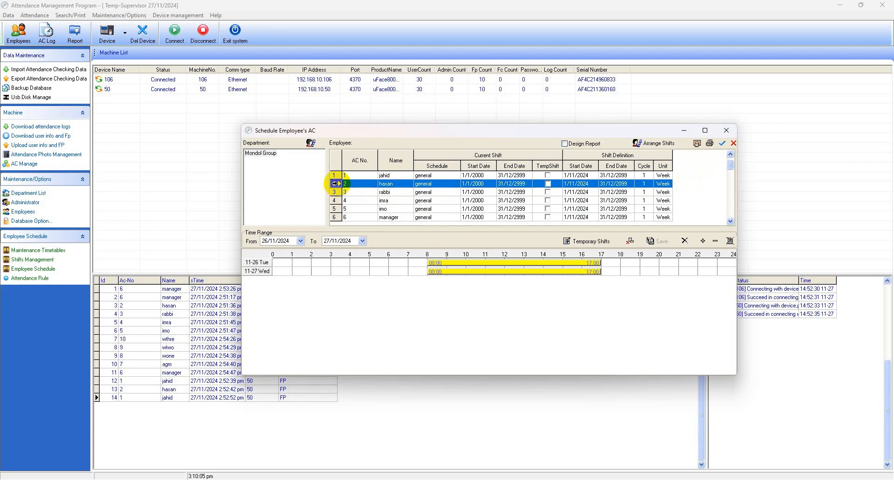
{"action": "left_click", "coordinate": [334, 177], "text": "ctrl"}
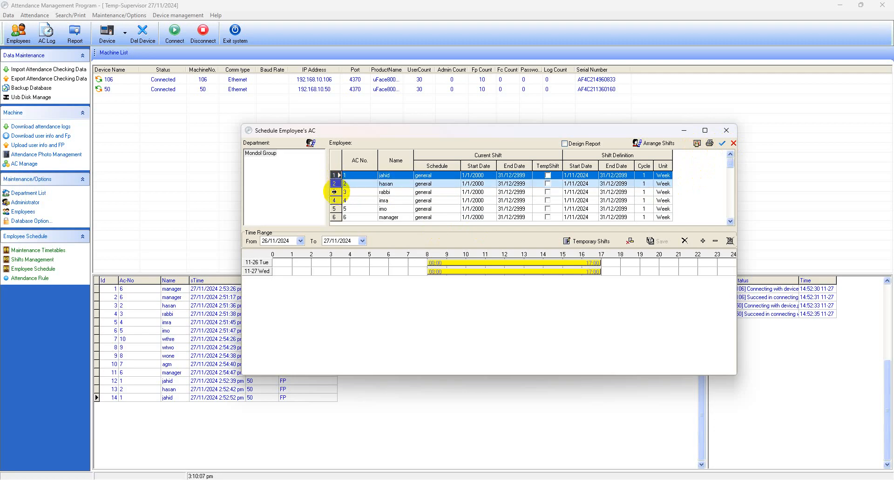
{"action": "left_click", "coordinate": [333, 192], "text": "ctrl"}
{"action": "left_click", "coordinate": [640, 145]}
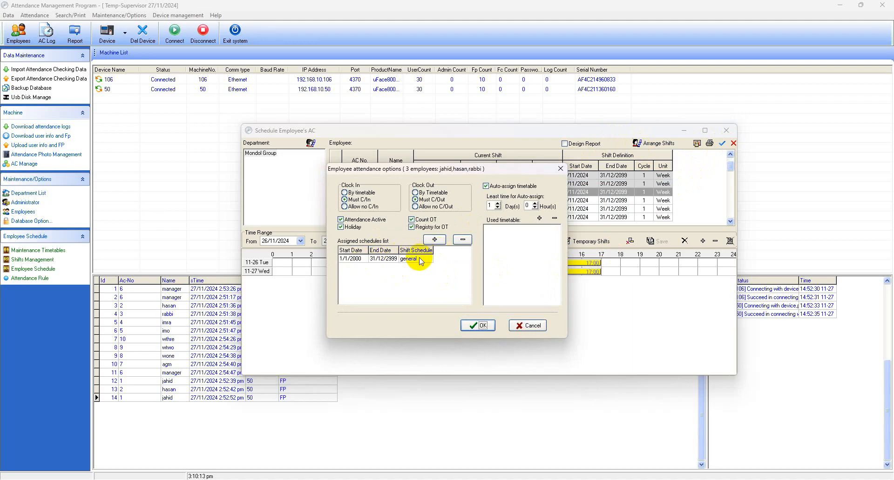
{"action": "left_click", "coordinate": [409, 259]}
{"action": "left_click", "coordinate": [462, 239]}
- Assign the general shift from 26/11/2024 to 27/11/2024 to the first three employees and confirm the arrangement
{"action": "left_click", "coordinate": [435, 241]}
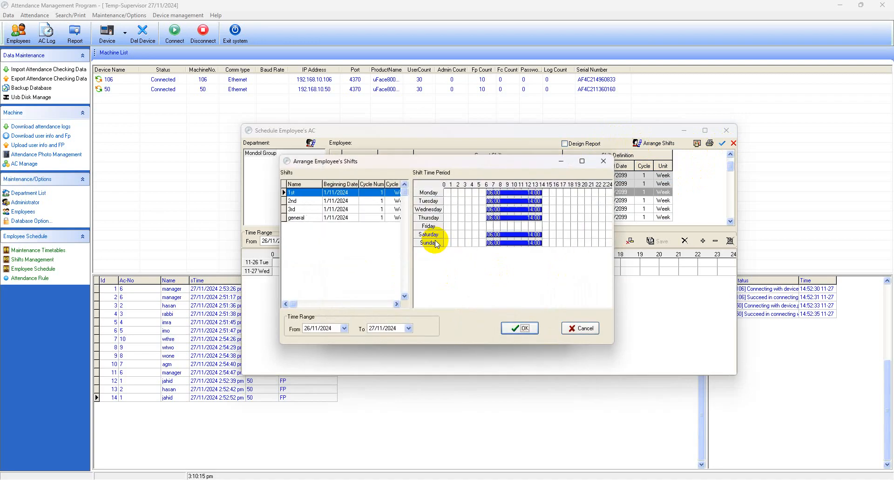
{"action": "left_click", "coordinate": [310, 218]}
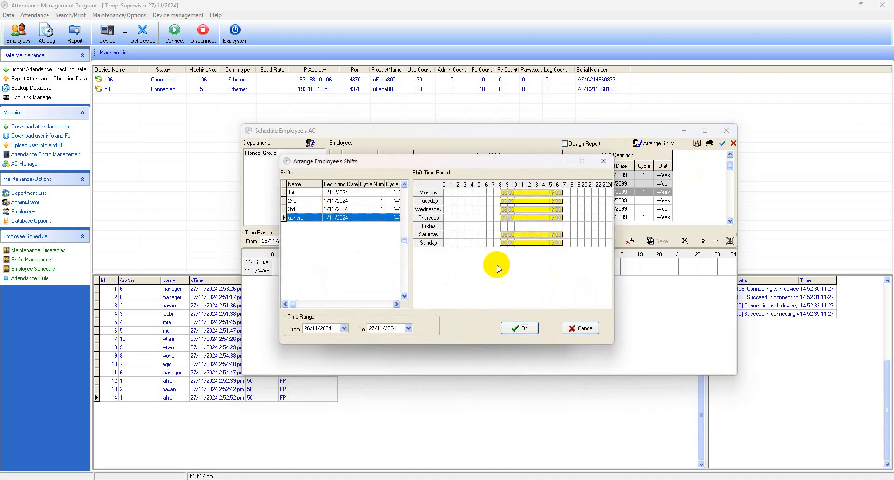
{"action": "left_click", "coordinate": [523, 330]}
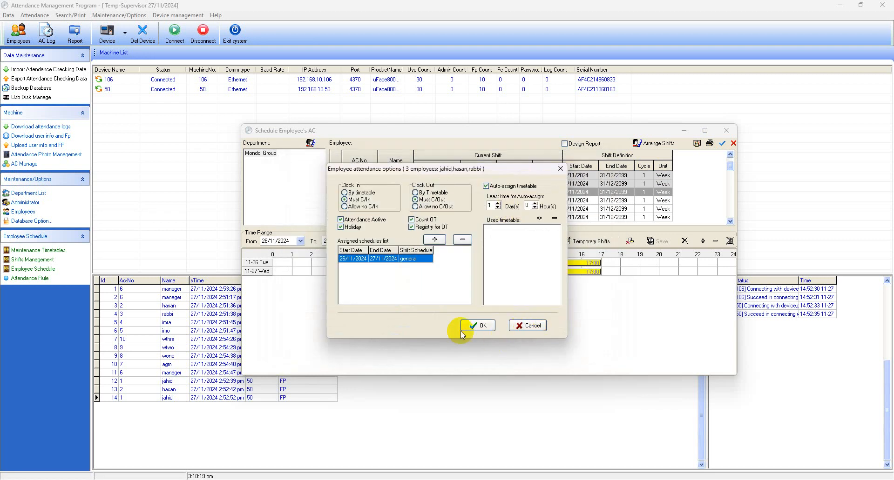
{"action": "left_click", "coordinate": [485, 325]}
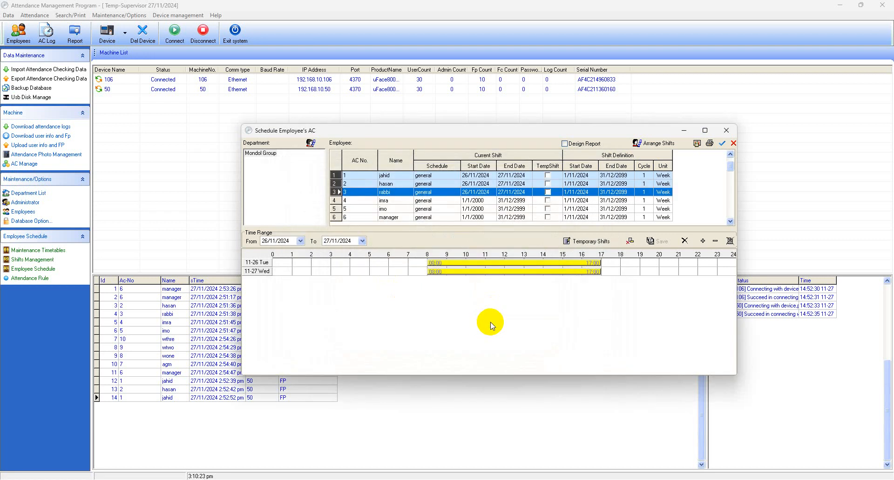
- Check the shift dates and daily time periods of the newly scheduled employees
{"action": "left_click", "coordinate": [399, 217]}
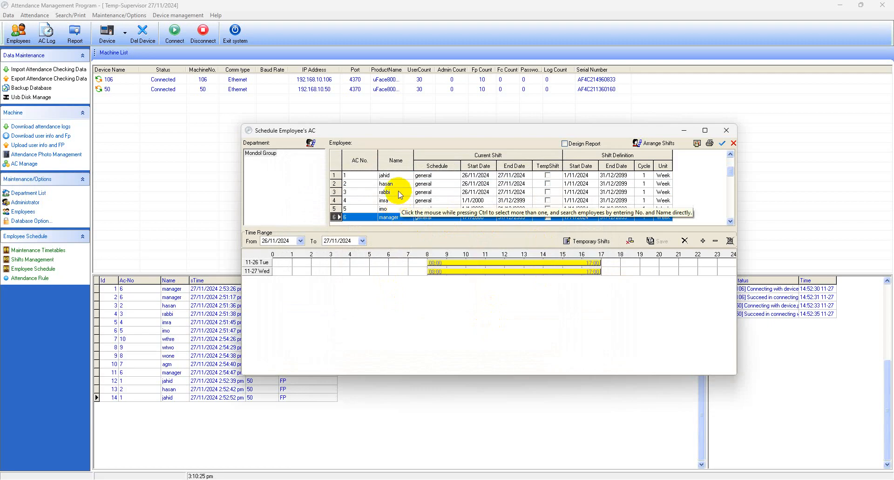
{"action": "left_click", "coordinate": [400, 193]}
{"action": "left_click", "coordinate": [399, 185]}
{"action": "scroll", "coordinate": [427, 285], "scroll_direction": "up", "scroll_amount": 1}
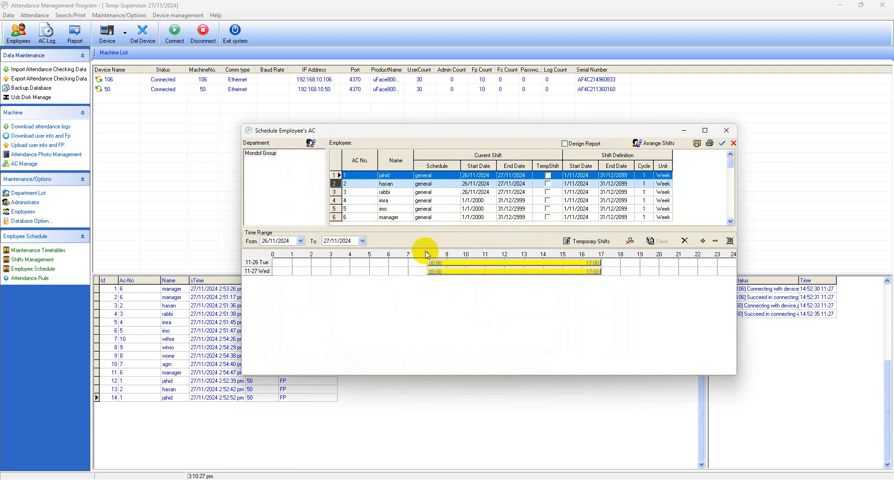
{"action": "left_click", "coordinate": [336, 268]}
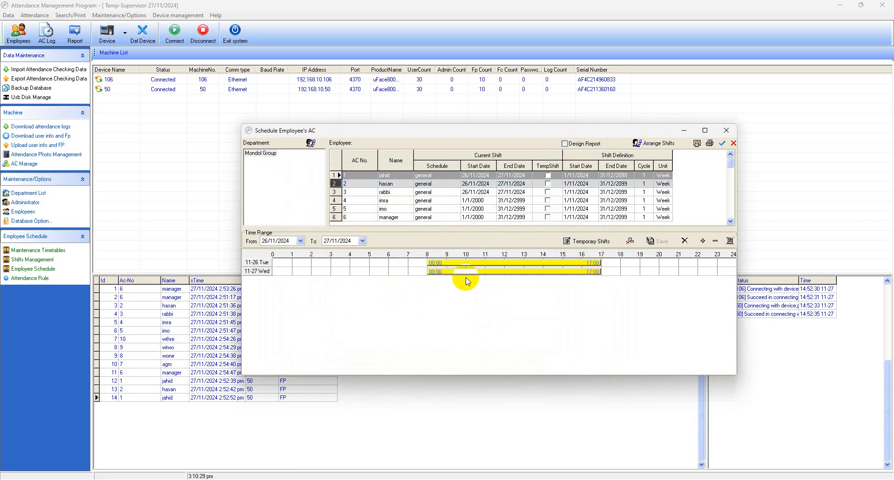
{"action": "left_click", "coordinate": [455, 185]}
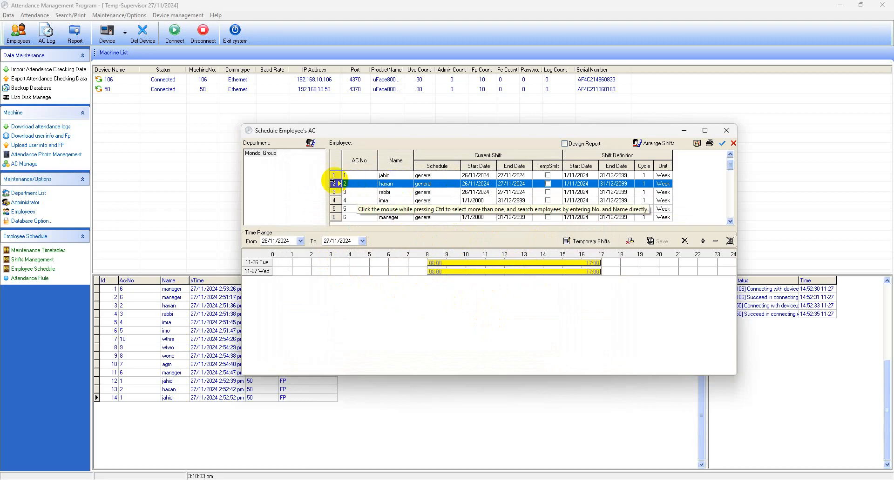
- Review the date range of the schedule assigned to the first three employees in their attendance options
{"action": "left_click", "coordinate": [327, 175]}
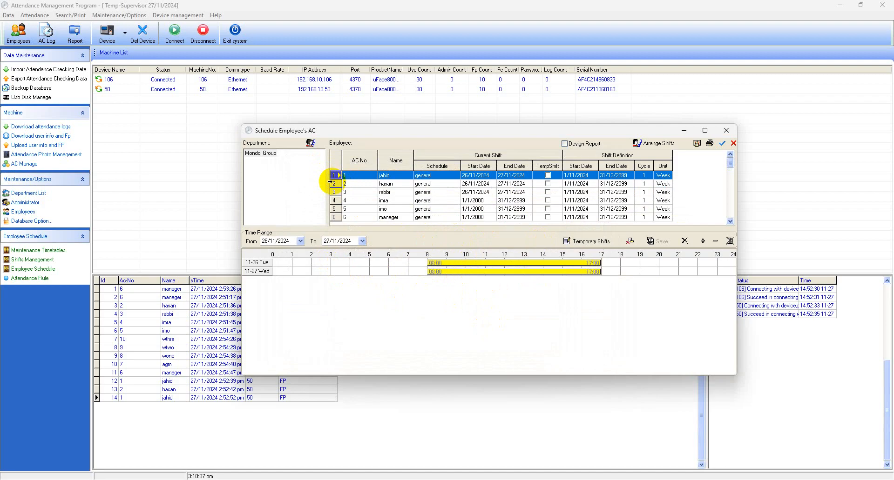
{"action": "left_click", "coordinate": [331, 184], "text": "ctrl"}
{"action": "left_click", "coordinate": [333, 192], "text": "ctrl"}
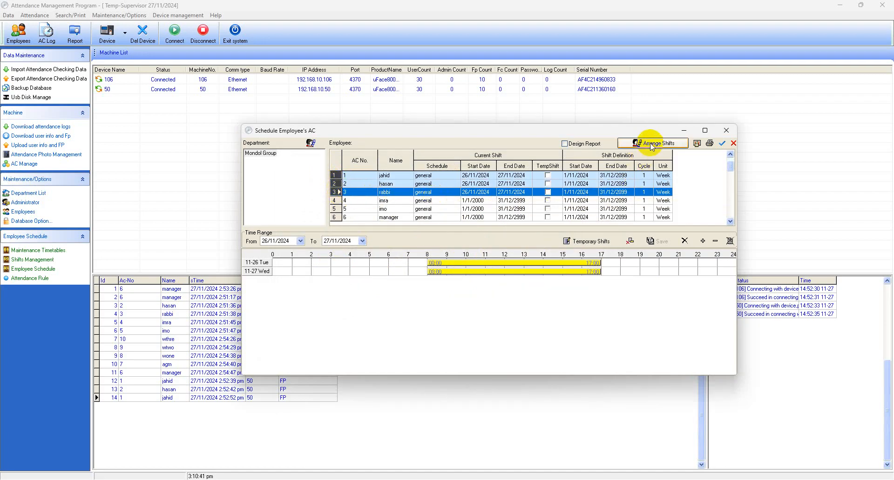
{"action": "left_click", "coordinate": [656, 143]}
{"action": "left_click", "coordinate": [372, 261]}
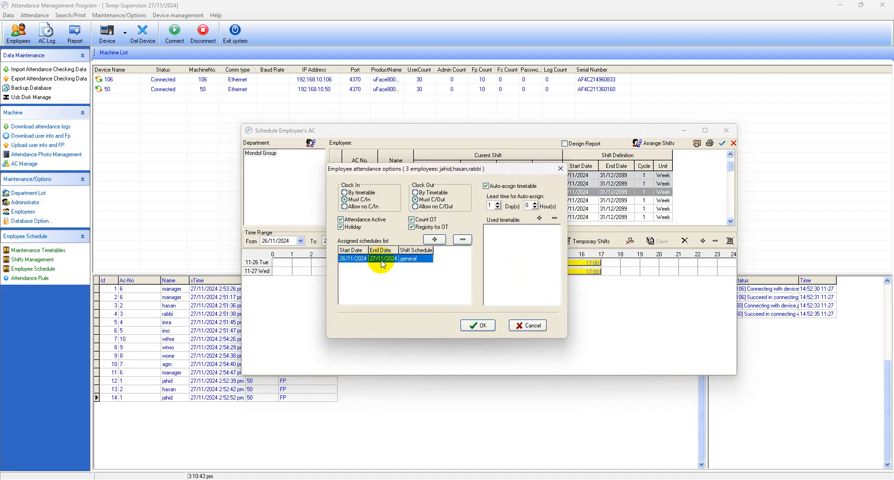
{"action": "left_click", "coordinate": [484, 326]}
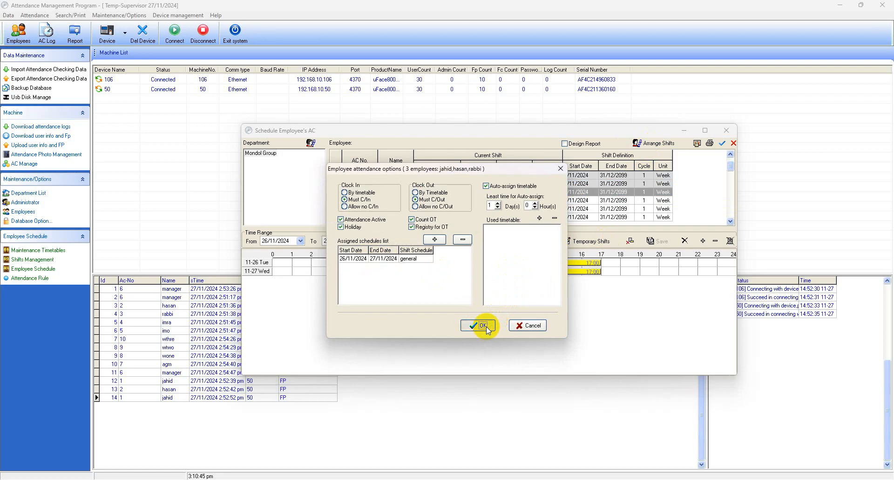
- Check the fourth employee's shift assignment and daily working hours on the schedule timeline
{"action": "left_click", "coordinate": [401, 201]}
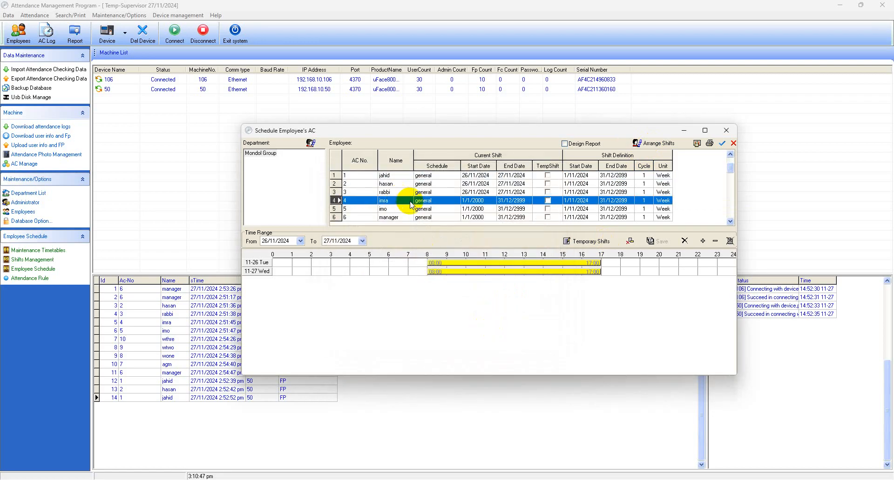
{"action": "left_click", "coordinate": [334, 275]}
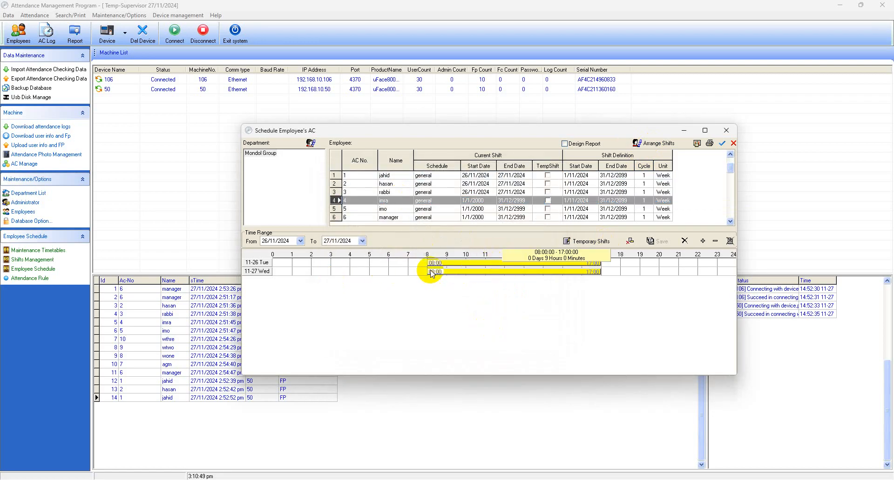
{"action": "mouse_move", "coordinate": [358, 211]}
{"action": "left_mouse_down"}
{"action": "mouse_move", "coordinate": [405, 214]}
{"action": "mouse_move", "coordinate": [399, 201]}
{"action": "mouse_move", "coordinate": [384, 217]}
{"action": "mouse_move", "coordinate": [373, 208]}
{"action": "left_mouse_up"}
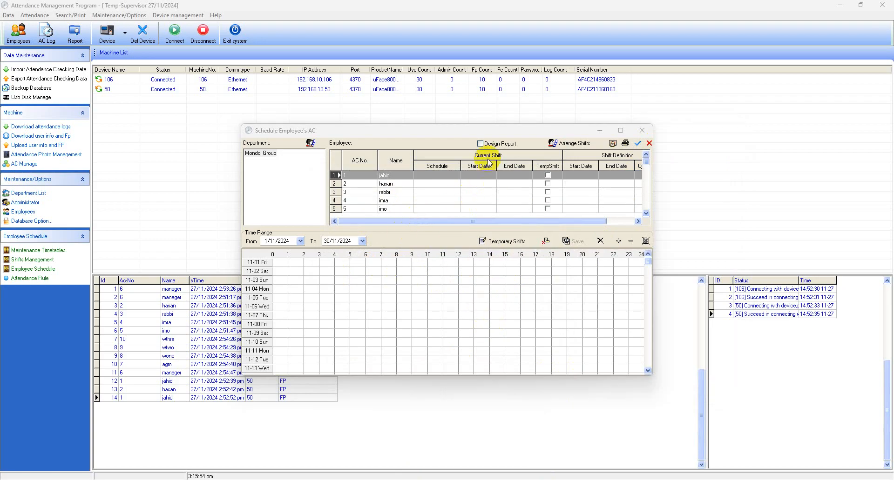
- Assign the general shift from 1/11/2024 to 30/11/2024 to the first three employees and confirm the arrangement
{"action": "left_click_drag", "start_coordinate": [432, 129], "coordinate": [452, 113]}
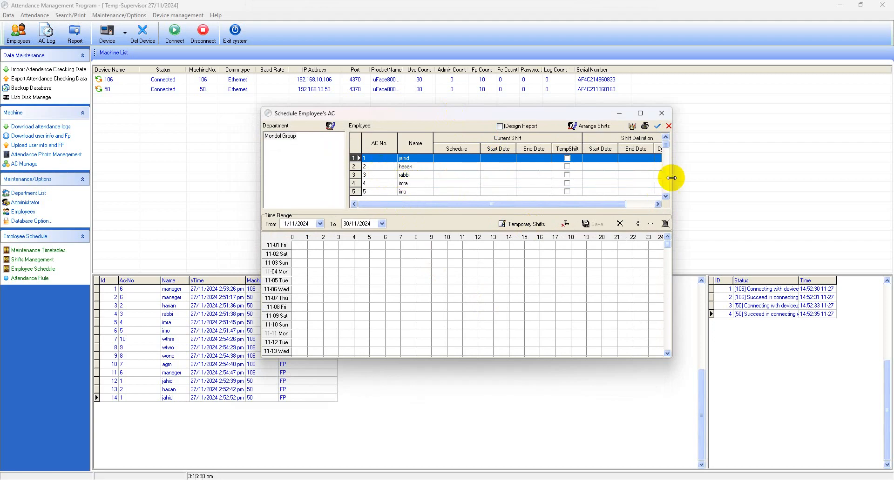
{"action": "left_click_drag", "start_coordinate": [671, 175], "coordinate": [706, 168]}
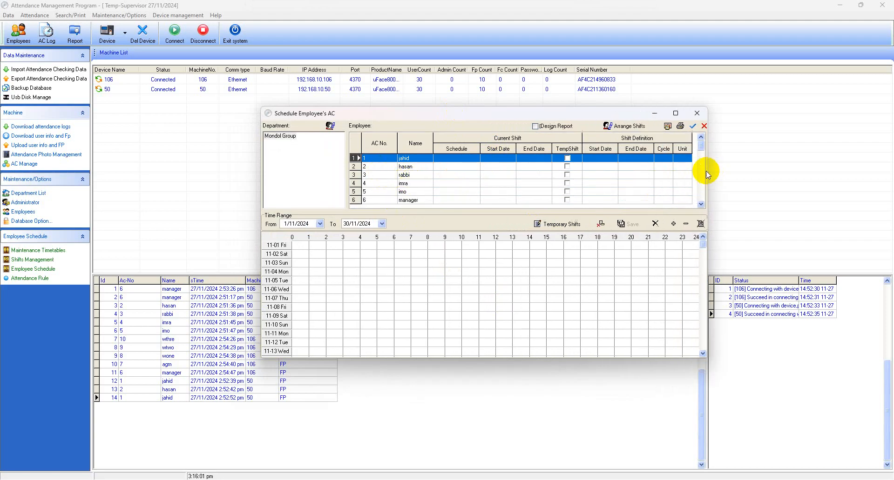
{"action": "left_click", "coordinate": [354, 166], "text": "ctrl"}
{"action": "left_click", "coordinate": [354, 175], "text": "ctrl"}
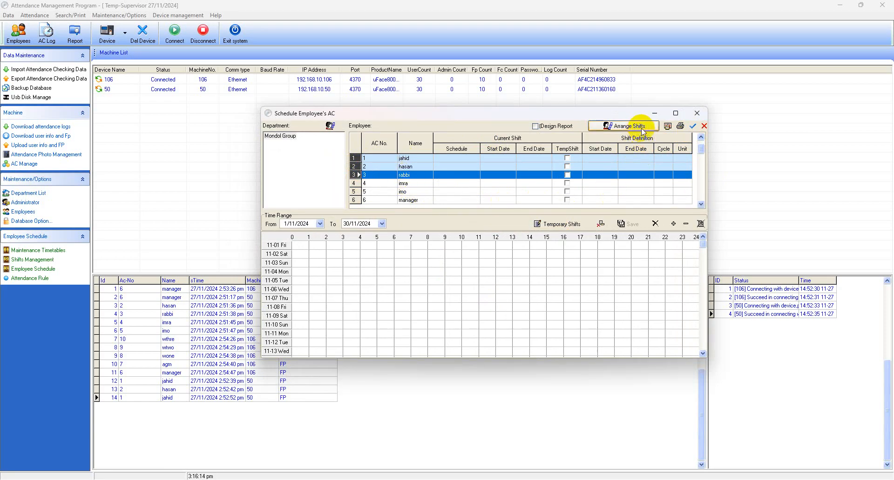
{"action": "left_click", "coordinate": [625, 126]}
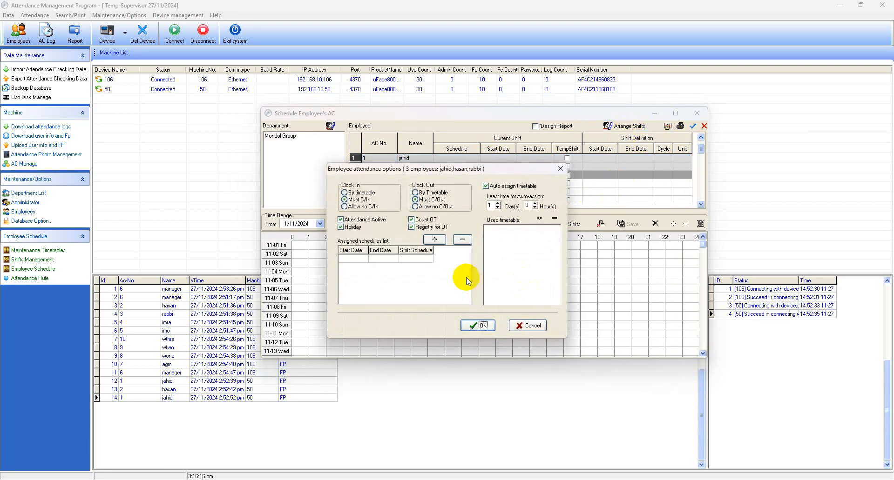
{"action": "left_click", "coordinate": [434, 240]}
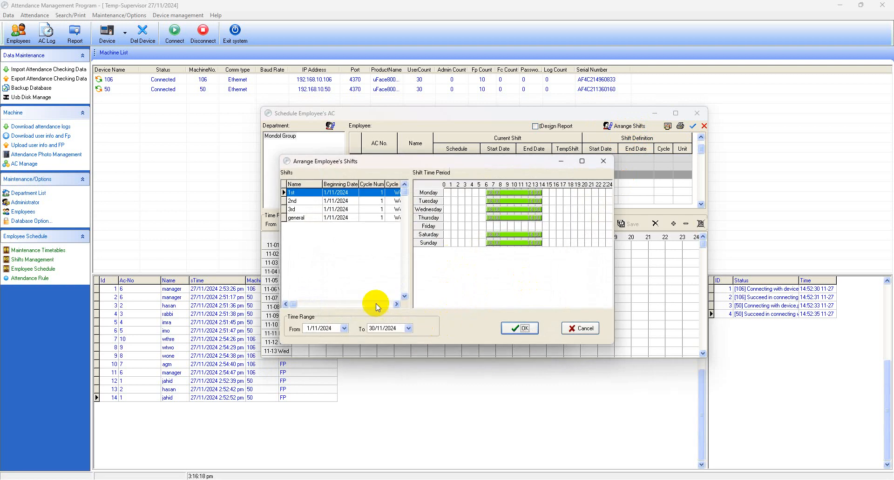
{"action": "left_click", "coordinate": [303, 219]}
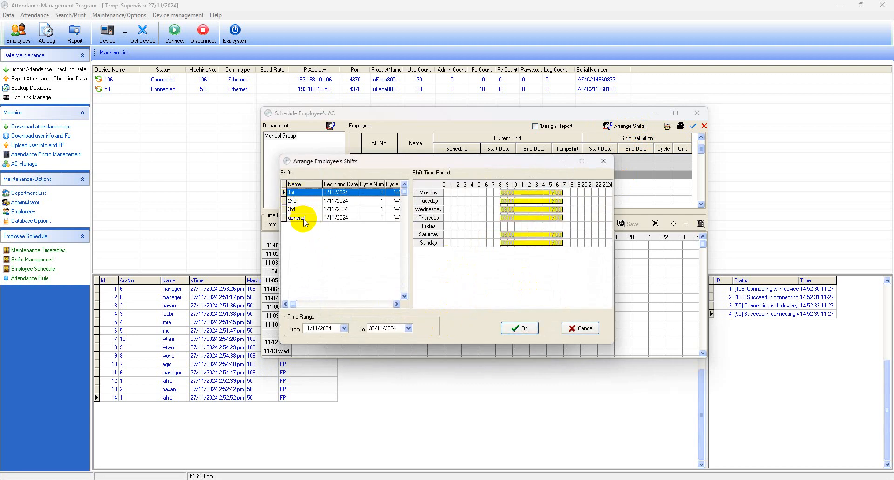
{"action": "left_click", "coordinate": [525, 329]}
{"action": "left_click", "coordinate": [486, 326]}
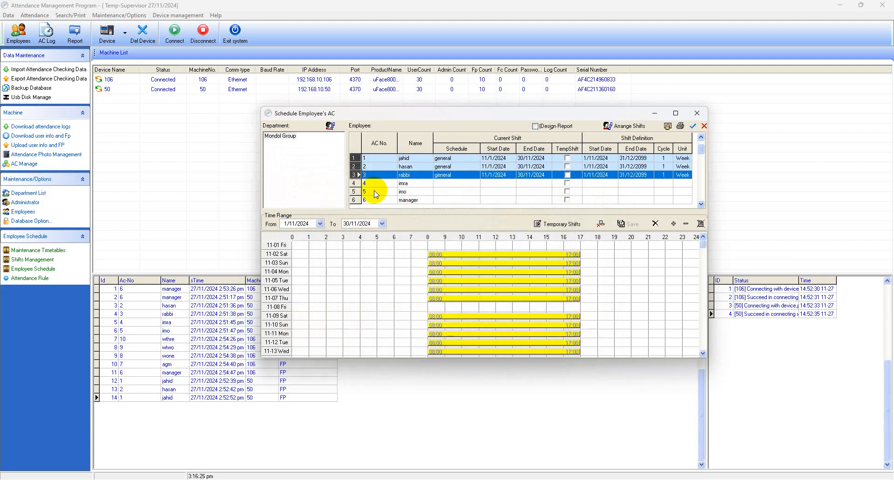
- Compare the first four employees' schedule timelines and check the first employee's daily hours through the end of November
{"action": "left_click", "coordinate": [371, 184]}
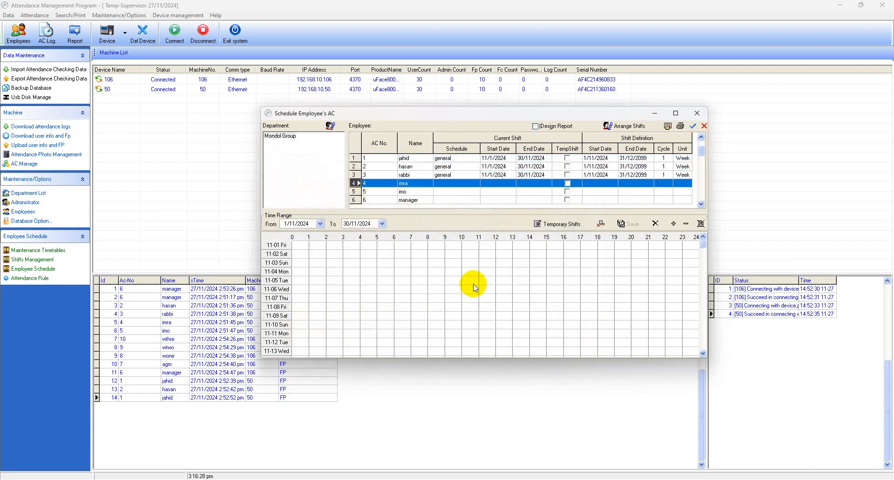
{"action": "left_click", "coordinate": [376, 159]}
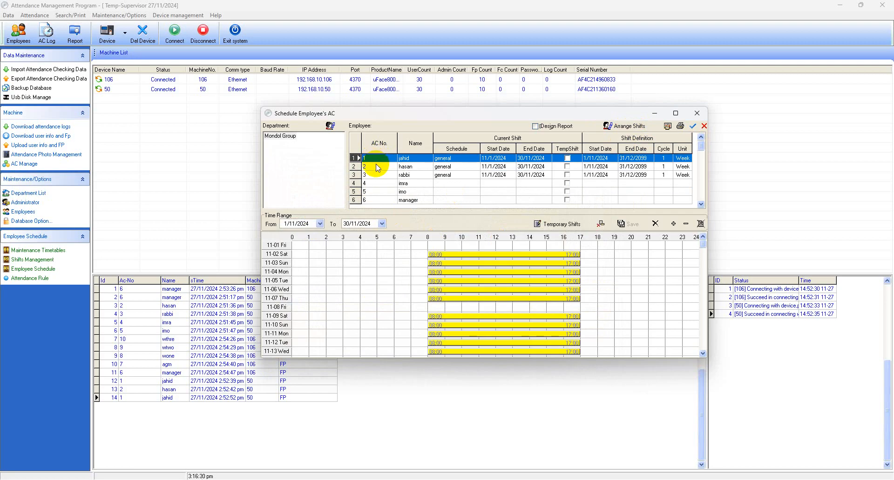
{"action": "left_click", "coordinate": [376, 168]}
{"action": "left_click", "coordinate": [378, 175]}
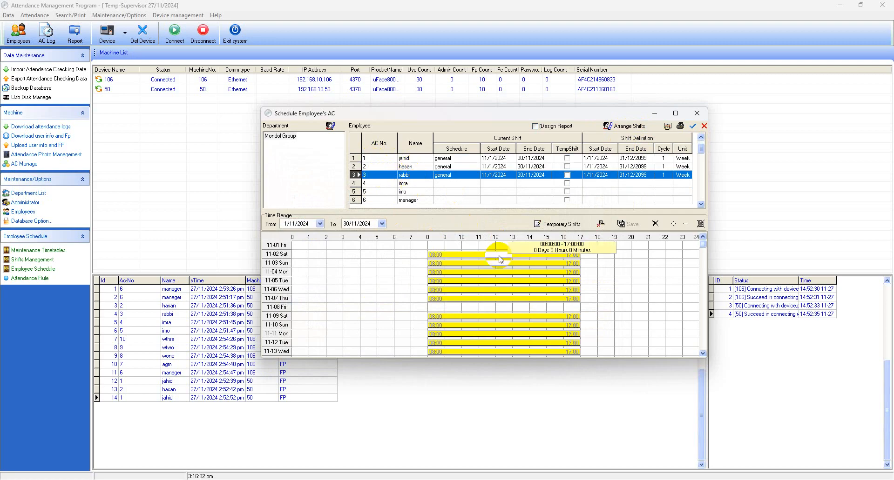
{"action": "mouse_move", "coordinate": [466, 282]}
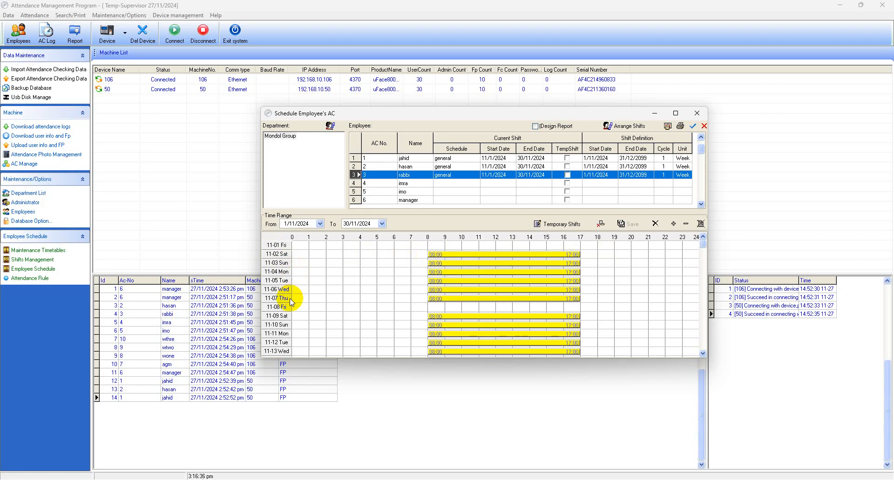
{"action": "key", "text": "Down"}
{"action": "key", "text": "Down"}
{"action": "key", "text": "Down"}
{"action": "key", "text": "Down"}
{"action": "key", "text": "Up"}
{"action": "key", "text": "Up"}
{"action": "key", "text": "Up"}
{"action": "key", "text": "Up"}
{"action": "key", "text": "Up"}
{"action": "key", "text": "Up"}
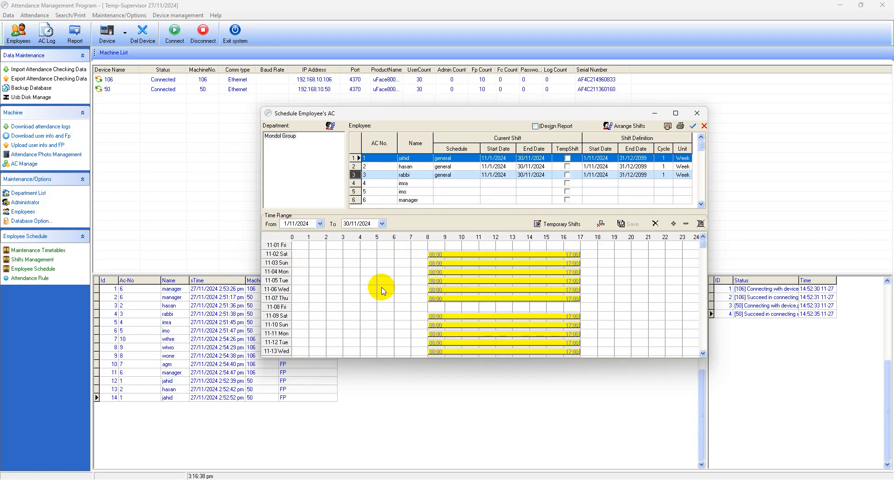
{"action": "left_click_drag", "start_coordinate": [703, 245], "coordinate": [706, 276]}
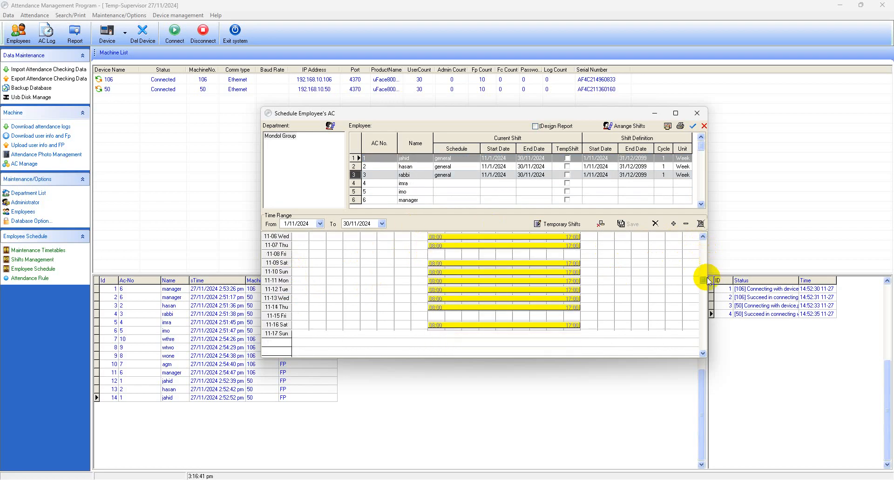
{"action": "left_click", "coordinate": [702, 356]}
{"action": "left_click", "coordinate": [702, 355]}
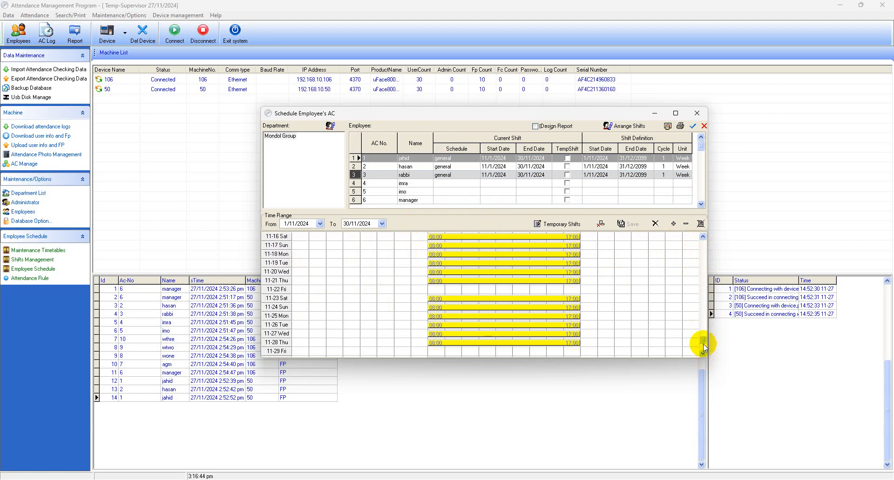
{"action": "left_click_drag", "start_coordinate": [703, 344], "coordinate": [702, 240]}
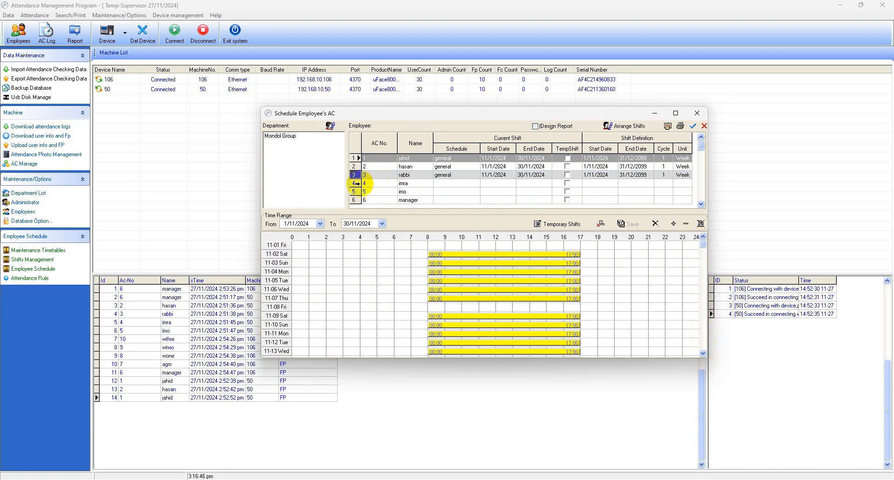
- Assign the 1st shift from 1/11/2024 to 30/11/2024 to the fifth and sixth employees and confirm the arrangement
{"action": "left_click", "coordinate": [353, 183]}
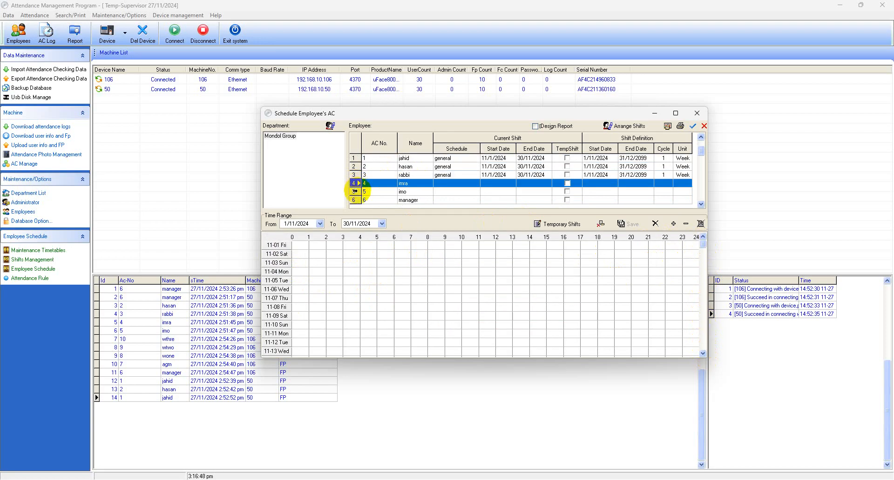
{"action": "left_click", "coordinate": [355, 192], "text": "ctrl"}
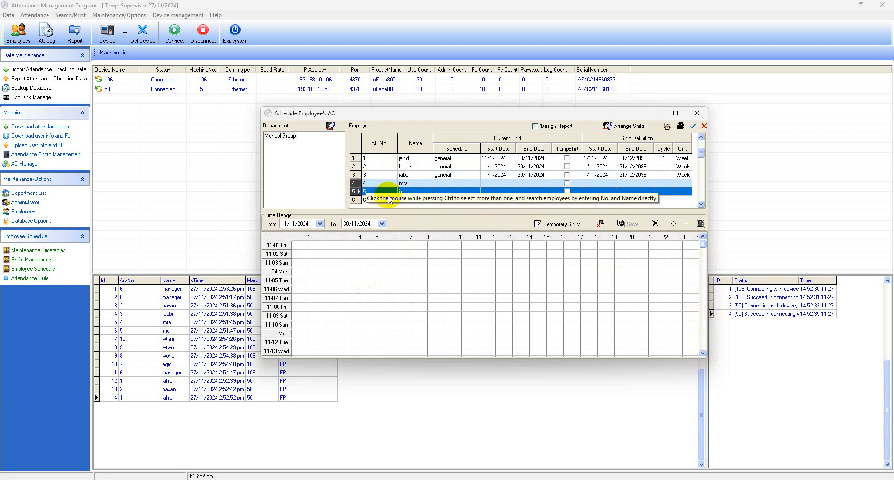
{"action": "left_click", "coordinate": [351, 191]}
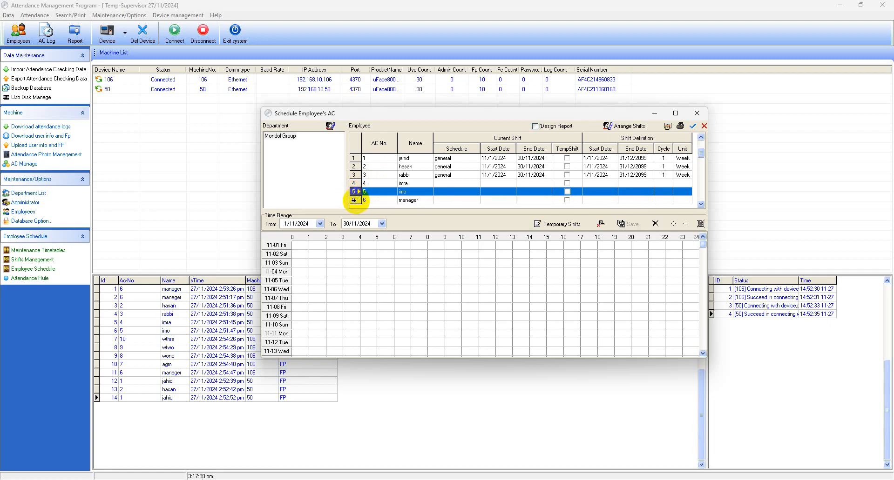
{"action": "left_click", "coordinate": [354, 200], "text": "ctrl"}
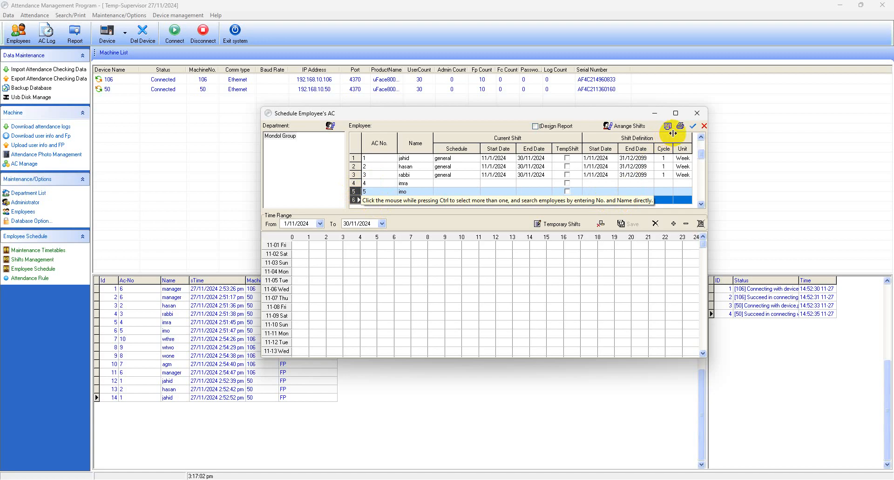
{"action": "left_click", "coordinate": [631, 129]}
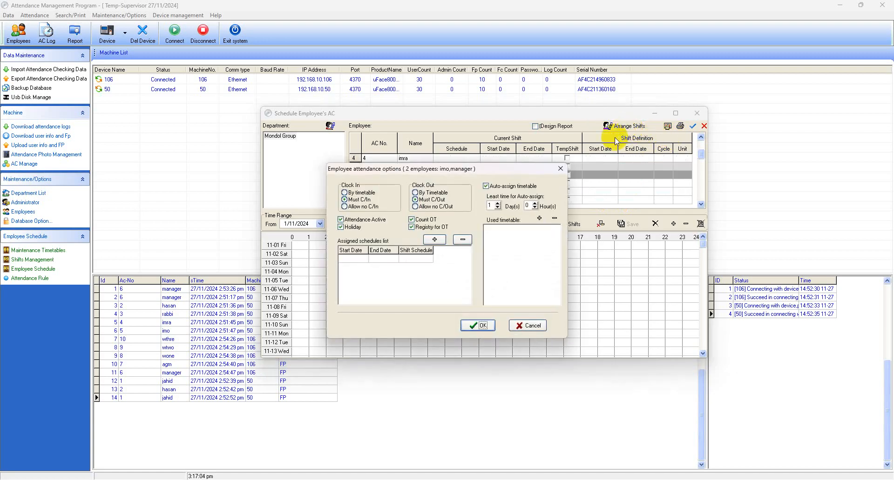
{"action": "left_click", "coordinate": [435, 239]}
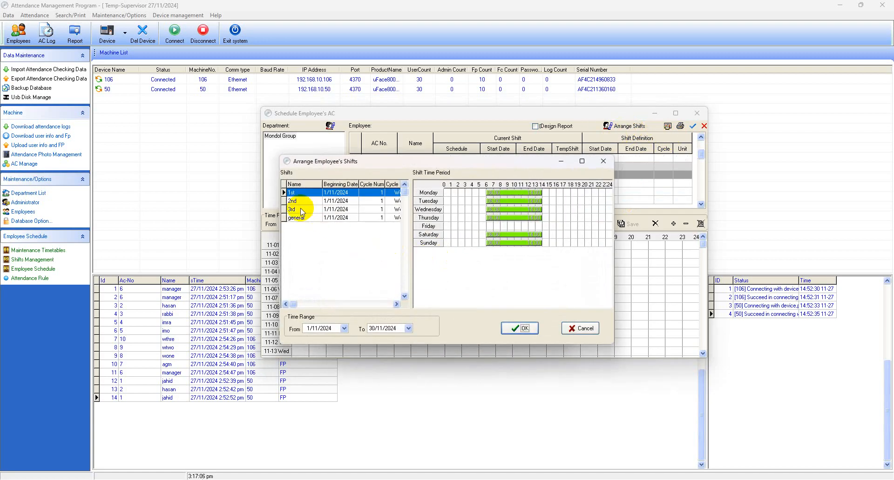
{"action": "left_click", "coordinate": [294, 193]}
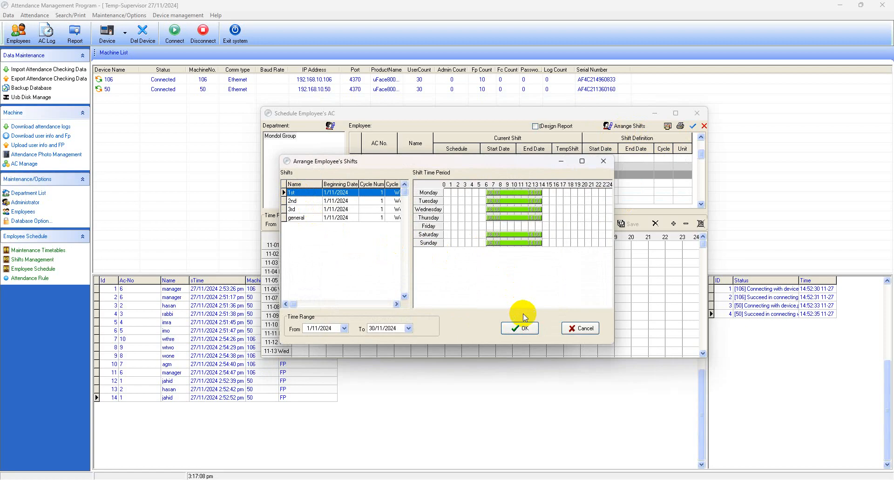
{"action": "left_click", "coordinate": [522, 329]}
{"action": "left_click", "coordinate": [487, 325]}
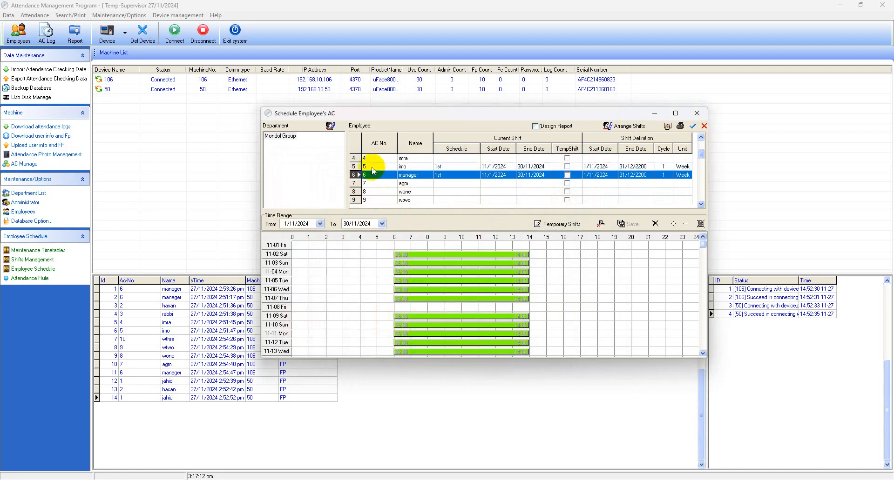
- Check the fifth and sixth employees' daily hours against those of the employees on the general shift
{"action": "left_click", "coordinate": [372, 167]}
{"action": "left_click", "coordinate": [374, 176]}
{"action": "left_click", "coordinate": [375, 189]}
{"action": "scroll", "coordinate": [374, 182], "scroll_direction": "up", "scroll_amount": 6}
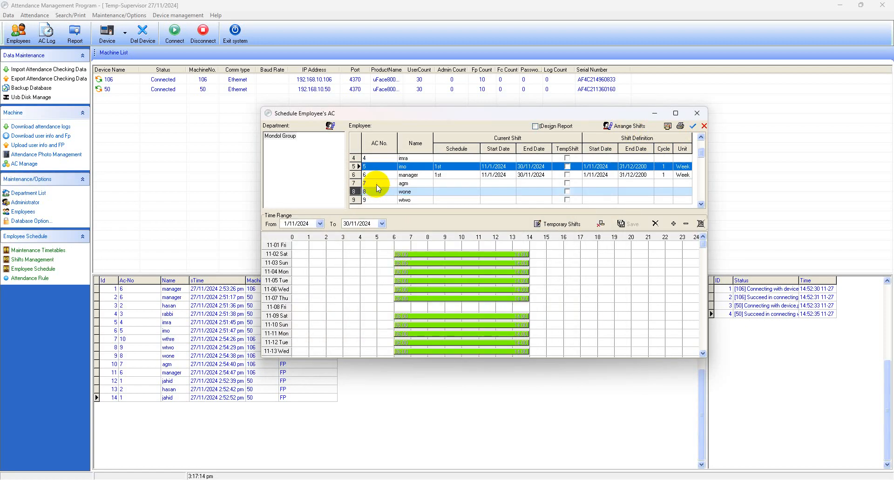
{"action": "scroll", "coordinate": [373, 179], "scroll_direction": "down", "scroll_amount": 1}
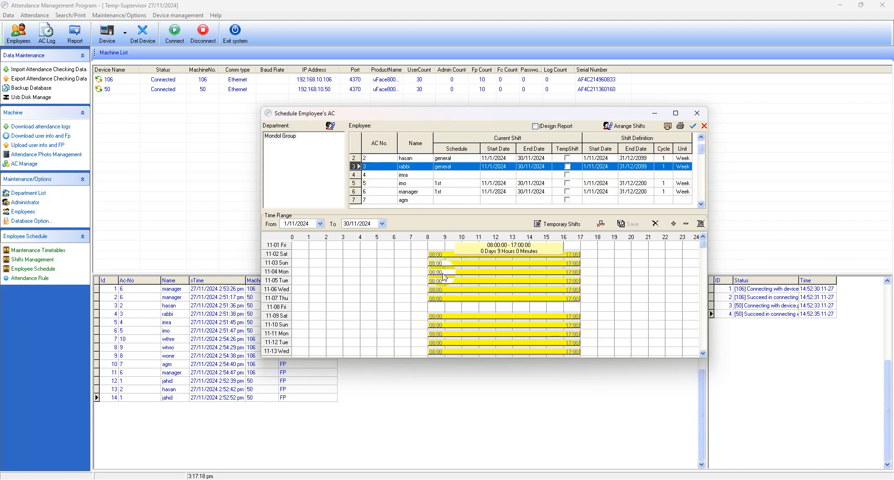
{"action": "left_click", "coordinate": [371, 189]}
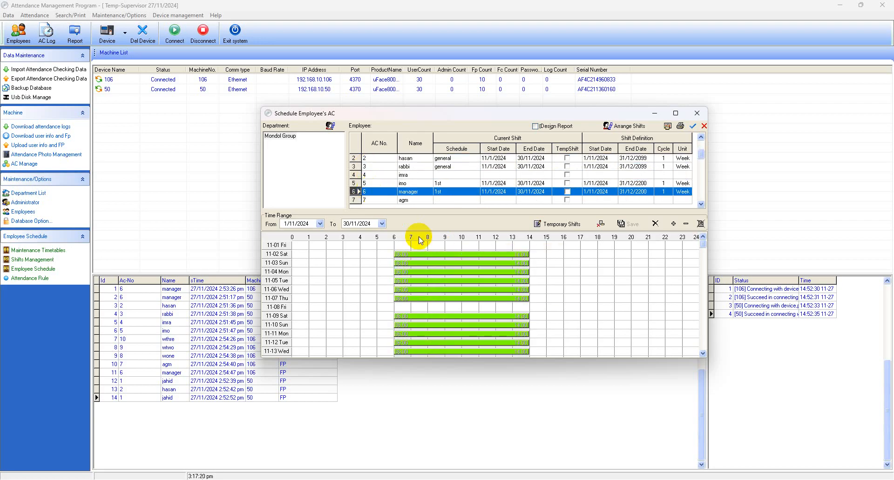
- Assign the general shift from 1/11/2024 to 30/11/2024 to the fourth employee and confirm the arrangement
{"action": "left_click", "coordinate": [366, 175]}
{"action": "left_click", "coordinate": [623, 126]}
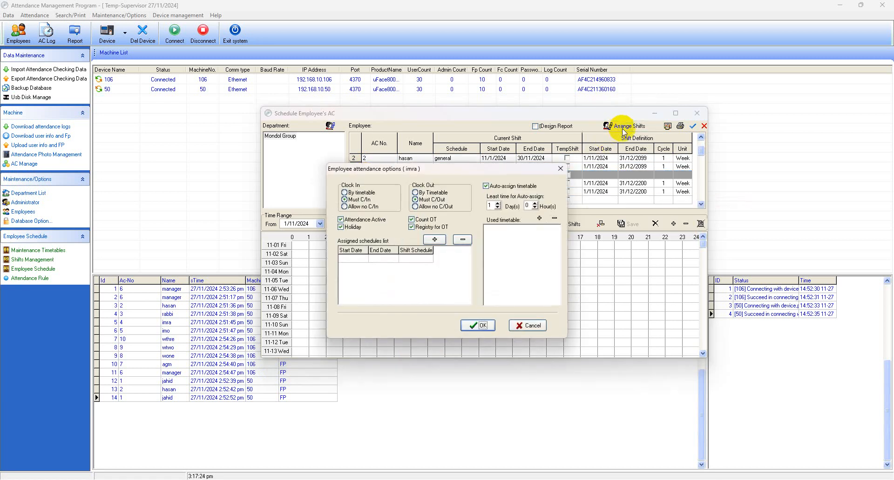
{"action": "left_click", "coordinate": [435, 240]}
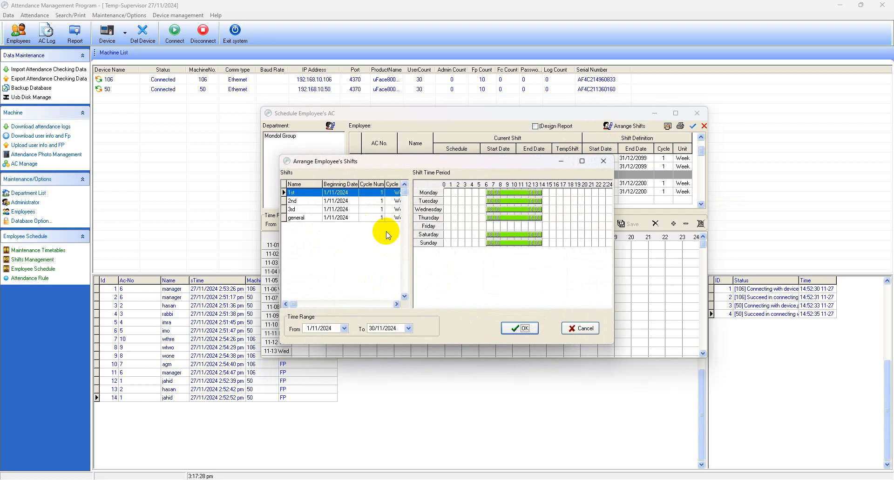
{"action": "left_click", "coordinate": [314, 219]}
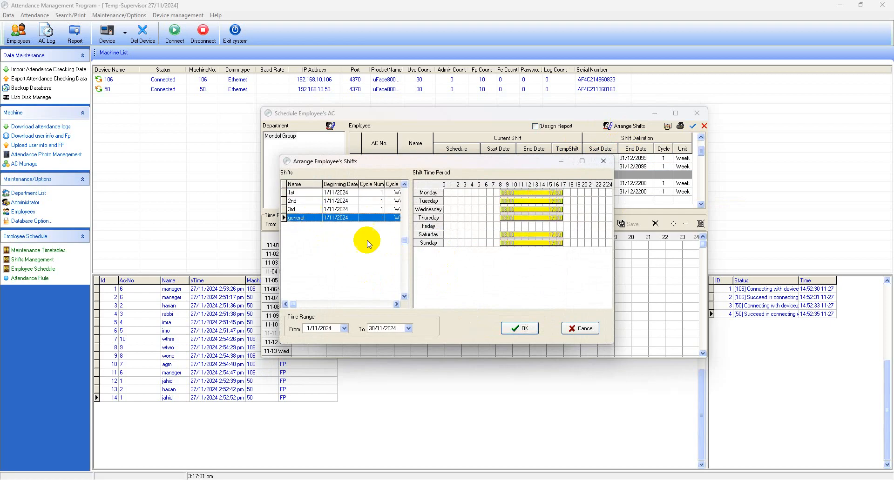
{"action": "left_click", "coordinate": [520, 329]}
{"action": "left_click", "coordinate": [478, 326]}
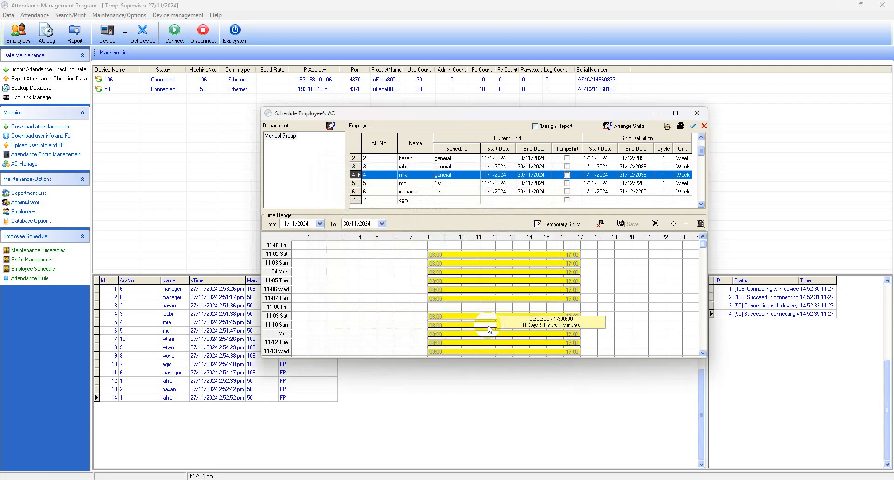
- Review each employee's assigned shift and timeline from the first to the ninth to find who still lacks a schedule
{"action": "scroll", "coordinate": [398, 194], "scroll_direction": "up", "scroll_amount": 3}
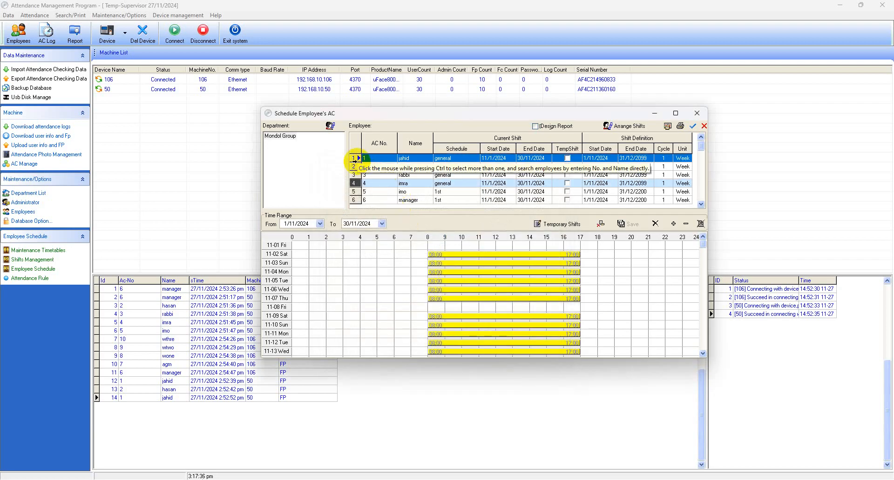
{"action": "left_click", "coordinate": [357, 158]}
{"action": "left_click", "coordinate": [355, 167]}
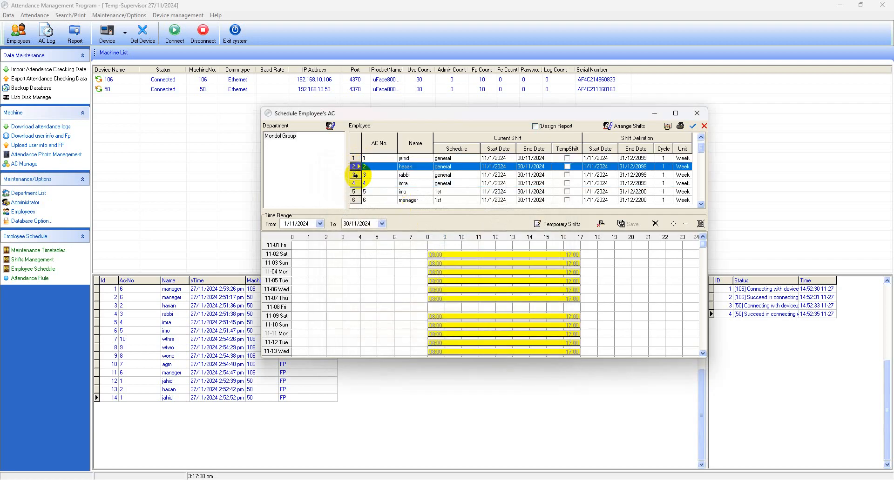
{"action": "left_click", "coordinate": [355, 175]}
{"action": "left_click", "coordinate": [368, 184]}
{"action": "left_click", "coordinate": [375, 192]}
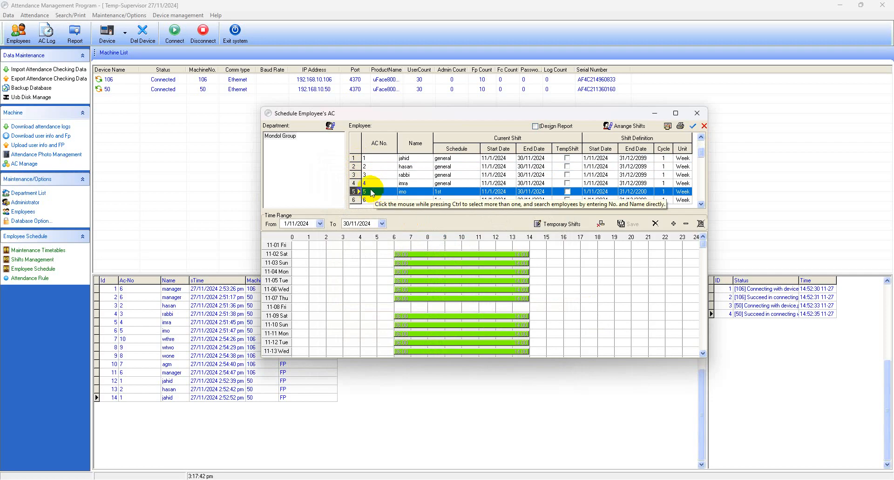
{"action": "key", "text": "Down"}
{"action": "key", "text": "Down"}
{"action": "key", "text": "Down"}
{"action": "key", "text": "Down"}
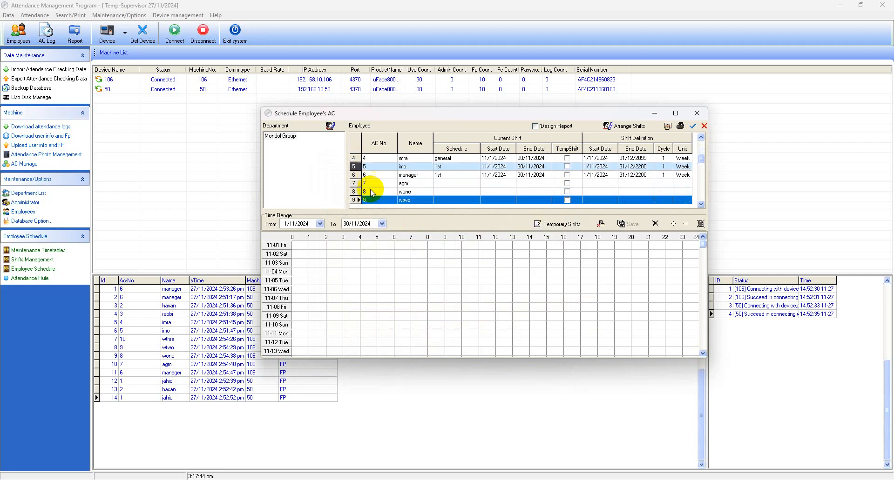
{"action": "left_click", "coordinate": [366, 175]}
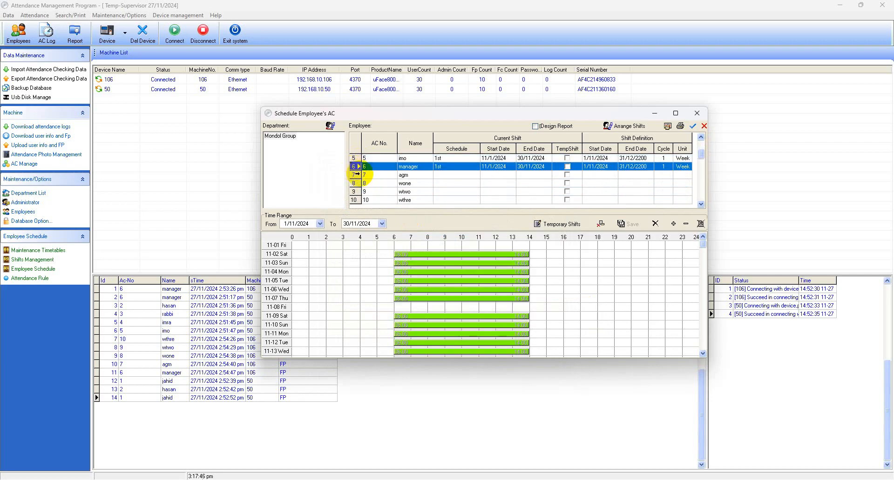
- Try to assign the 2nd shift from 1/11/2024 to 30/11/2024 to the sixth and seventh employees together
{"action": "left_click", "coordinate": [353, 176], "text": "shift"}
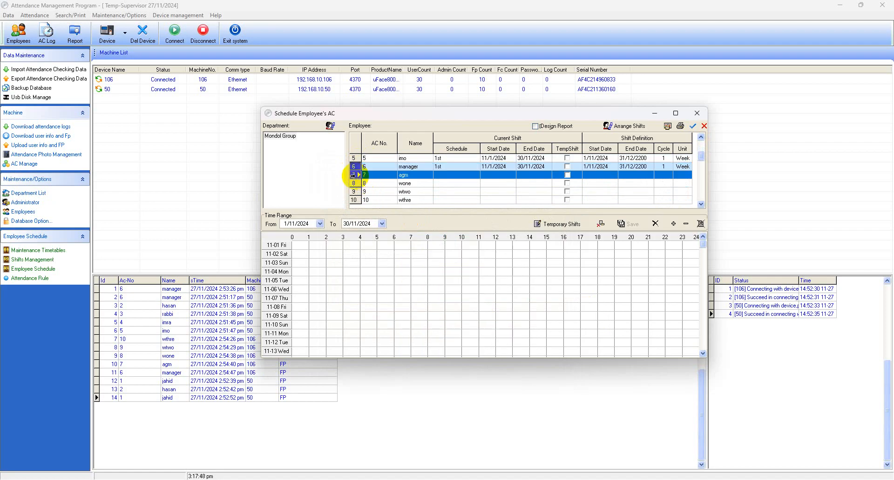
{"action": "left_click", "coordinate": [624, 126]}
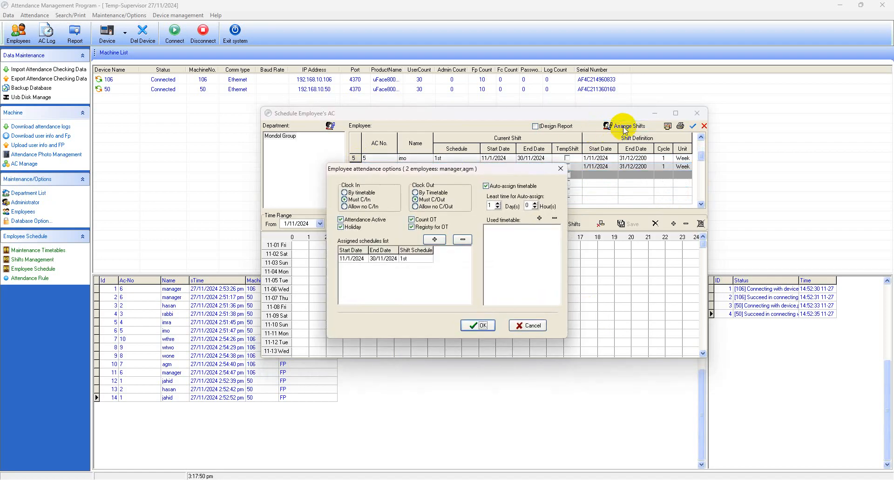
{"action": "left_click", "coordinate": [435, 241]}
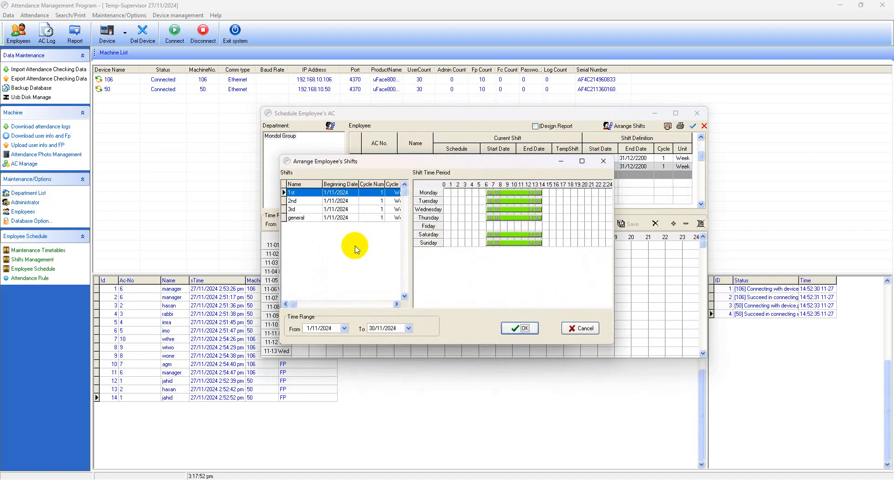
{"action": "left_click", "coordinate": [305, 200]}
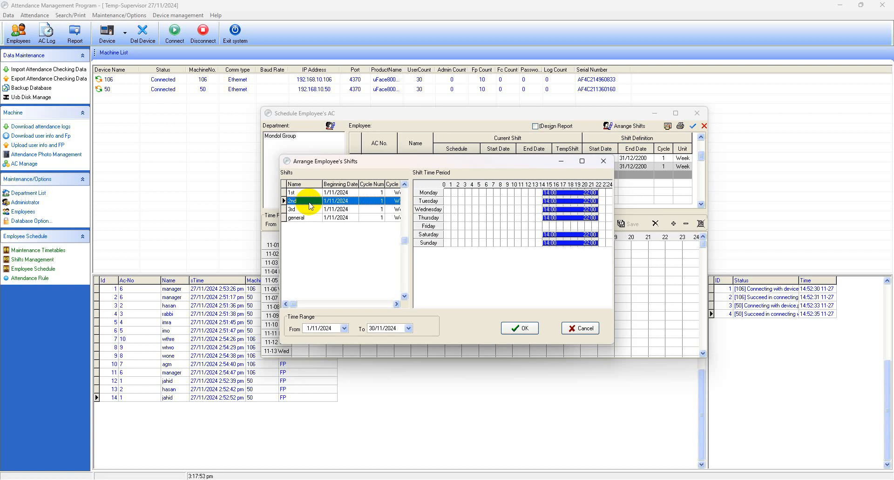
{"action": "left_click", "coordinate": [524, 329]}
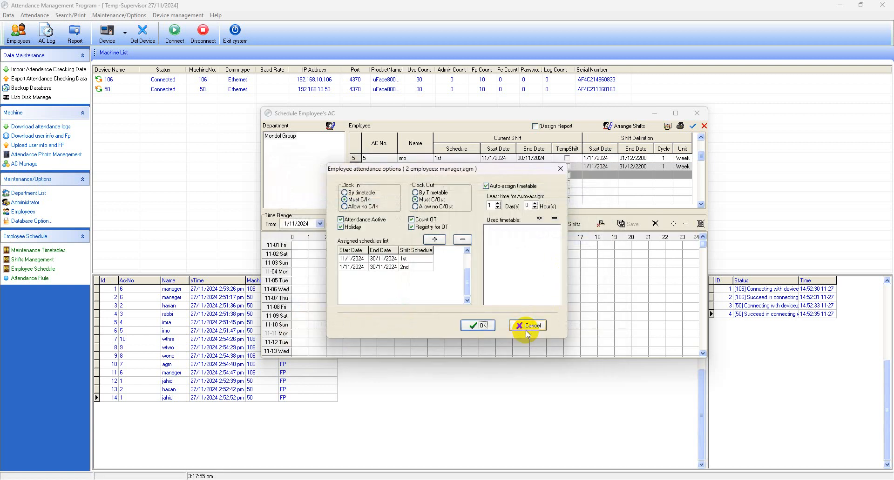
{"action": "left_click", "coordinate": [480, 326]}
- Compare the assigned shifts and daily timelines of the fifth to eighth employees to find who should get the 2nd shift
{"action": "left_click", "coordinate": [370, 159]}
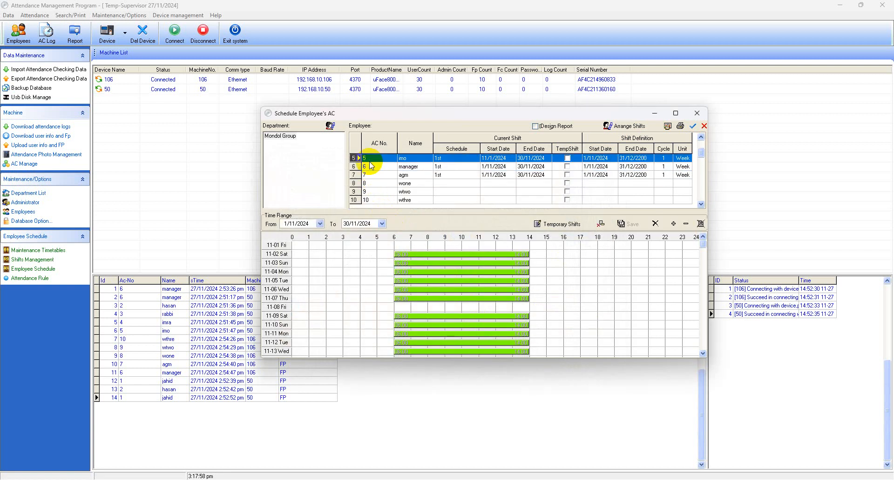
{"action": "left_click", "coordinate": [371, 167]}
{"action": "left_click", "coordinate": [369, 176]}
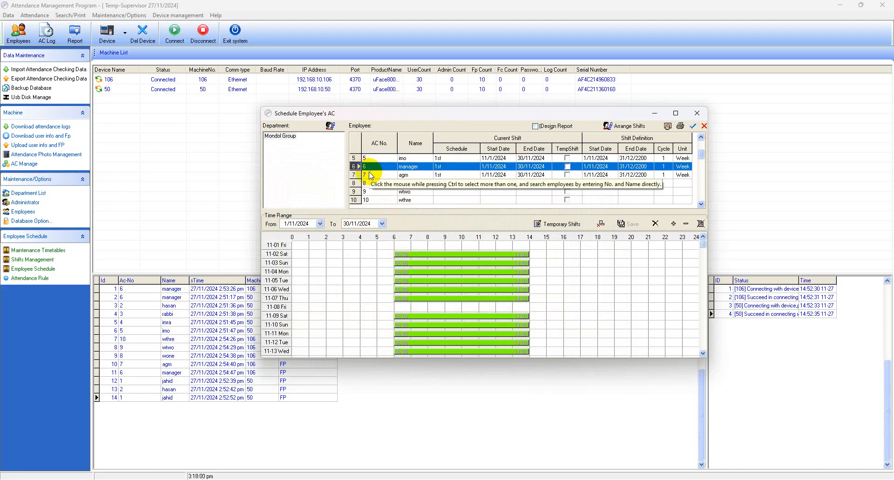
{"action": "left_click", "coordinate": [371, 184]}
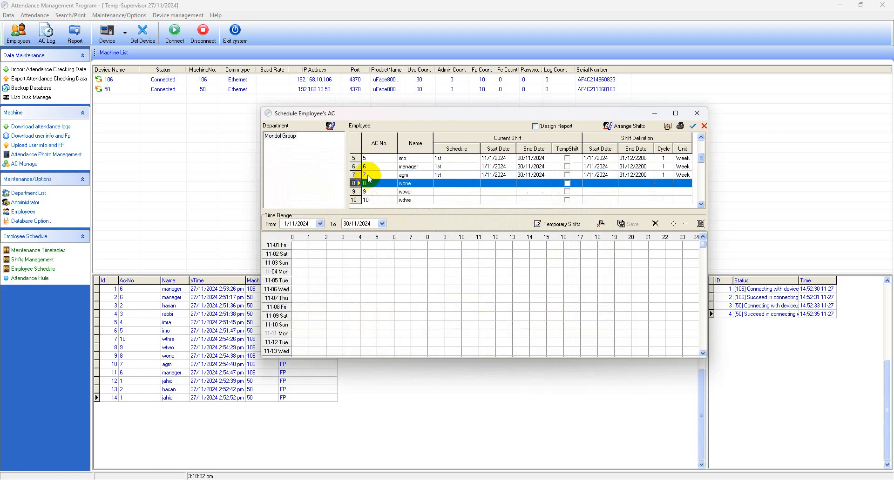
{"action": "left_click", "coordinate": [370, 176]}
{"action": "left_click", "coordinate": [371, 166]}
{"action": "left_click", "coordinate": [370, 176]}
{"action": "left_click", "coordinate": [371, 183]}
{"action": "left_click", "coordinate": [370, 167]}
{"action": "left_click", "coordinate": [371, 175]}
{"action": "left_click", "coordinate": [372, 184]}
{"action": "left_click", "coordinate": [370, 176]}
{"action": "left_click", "coordinate": [371, 185]}
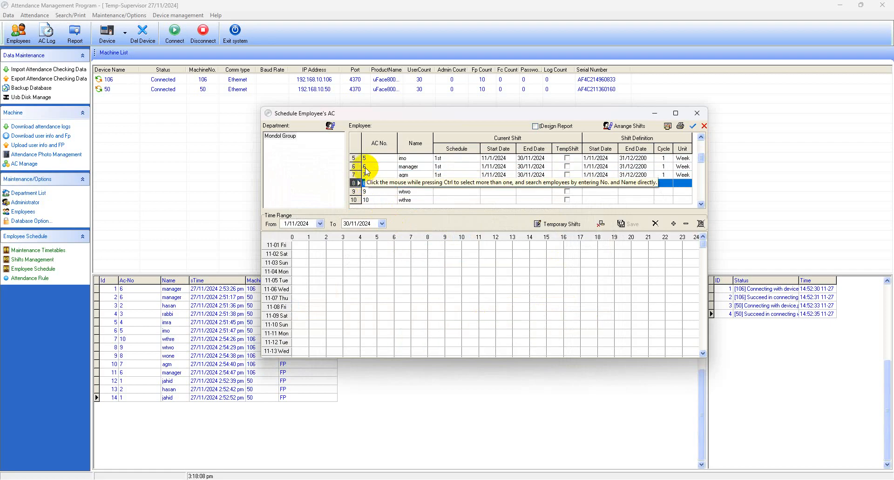
{"action": "left_click", "coordinate": [367, 167]}
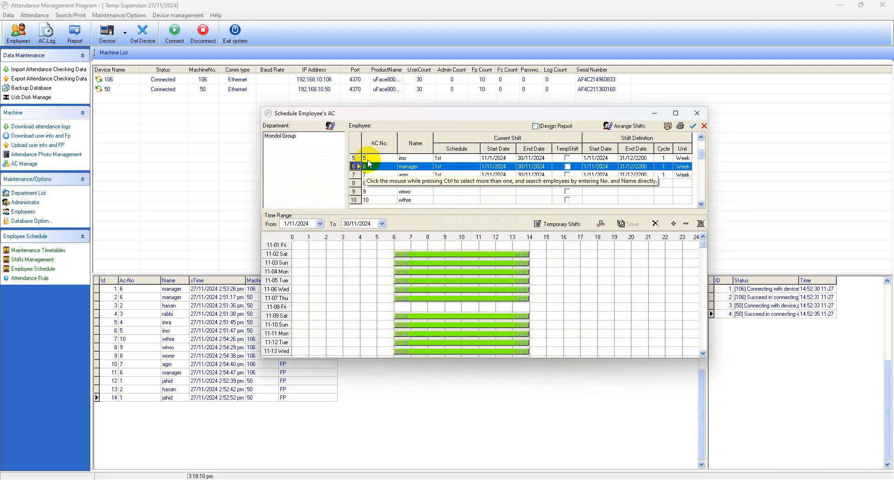
{"action": "left_click", "coordinate": [368, 161]}
{"action": "left_click", "coordinate": [370, 168]}
{"action": "left_click", "coordinate": [370, 176]}
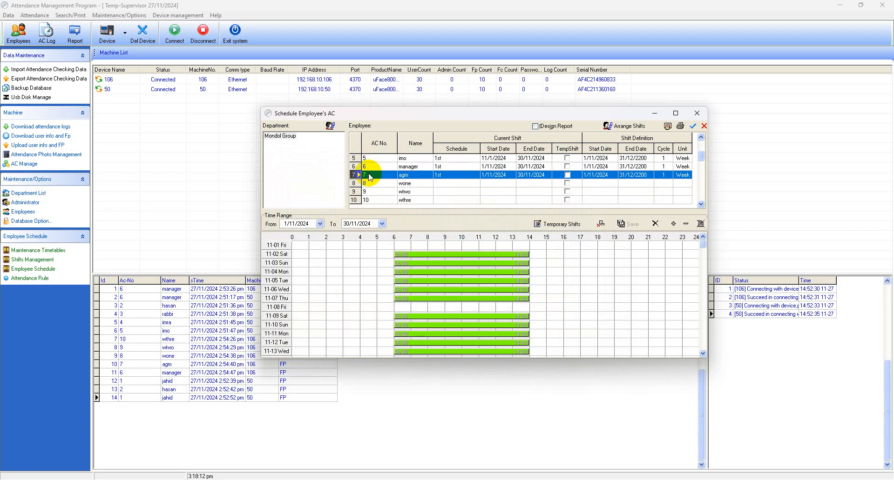
{"action": "left_click", "coordinate": [371, 183]}
- Assign the 2nd shift from 1/11/2024 to 30/11/2024 to the seventh and eighth employees and check their timelines
{"action": "left_click", "coordinate": [367, 175]}
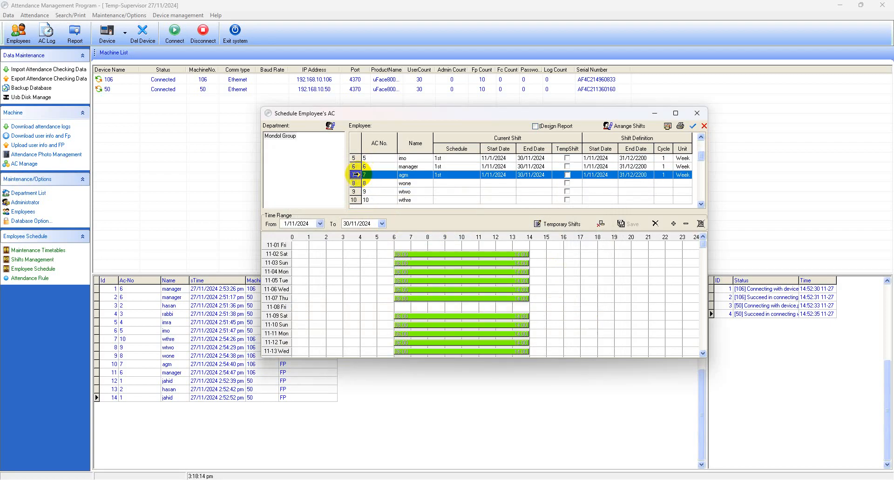
{"action": "left_click", "coordinate": [353, 183], "text": "ctrl"}
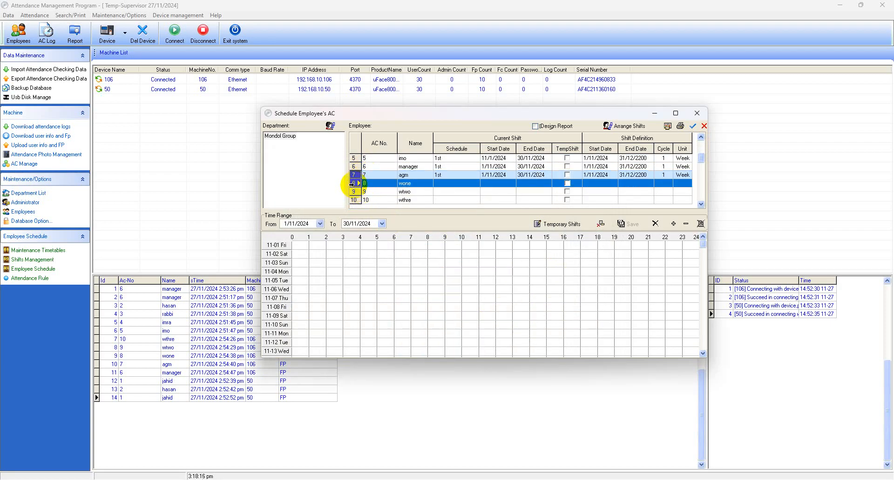
{"action": "left_click", "coordinate": [606, 128]}
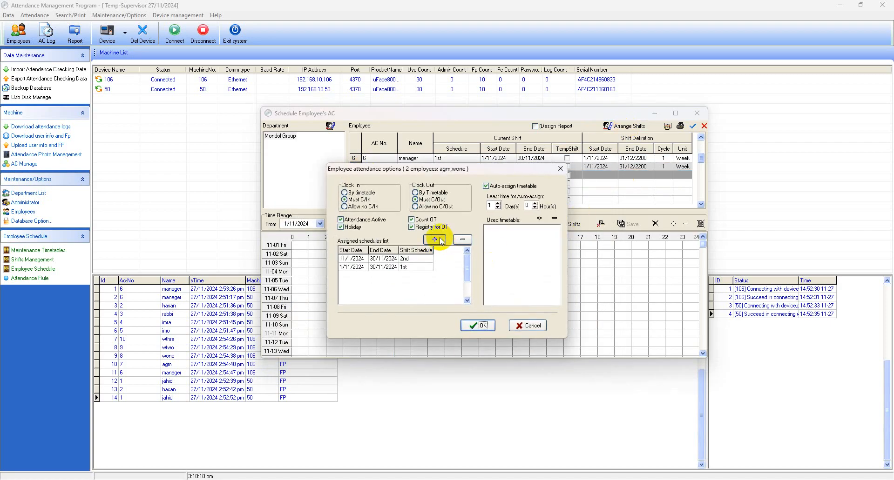
{"action": "left_click", "coordinate": [296, 201]}
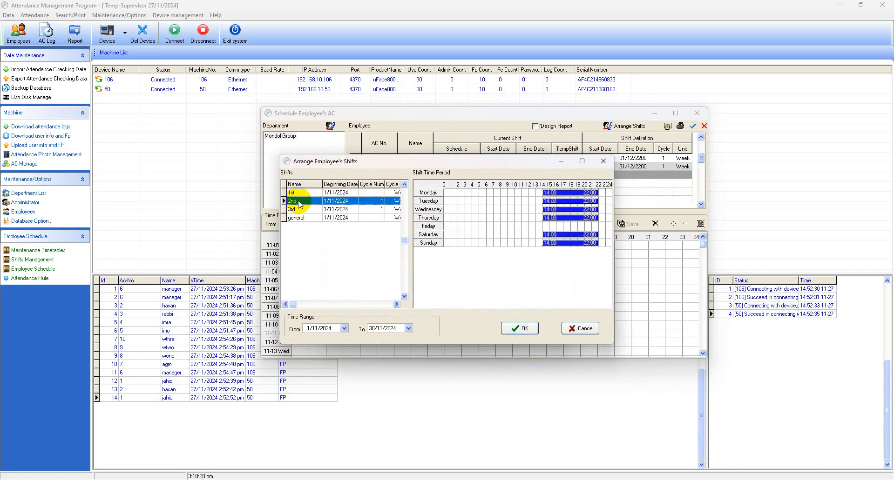
{"action": "left_click", "coordinate": [520, 329]}
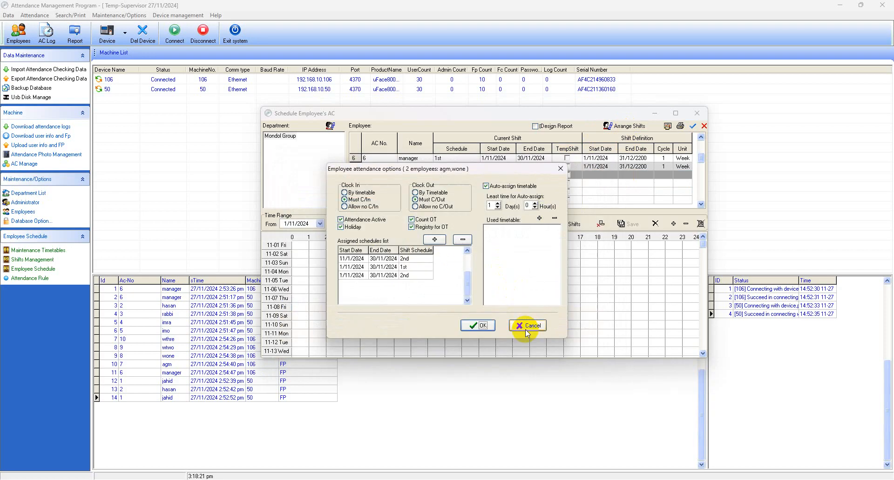
{"action": "left_click", "coordinate": [484, 326]}
{"action": "left_click", "coordinate": [368, 159]}
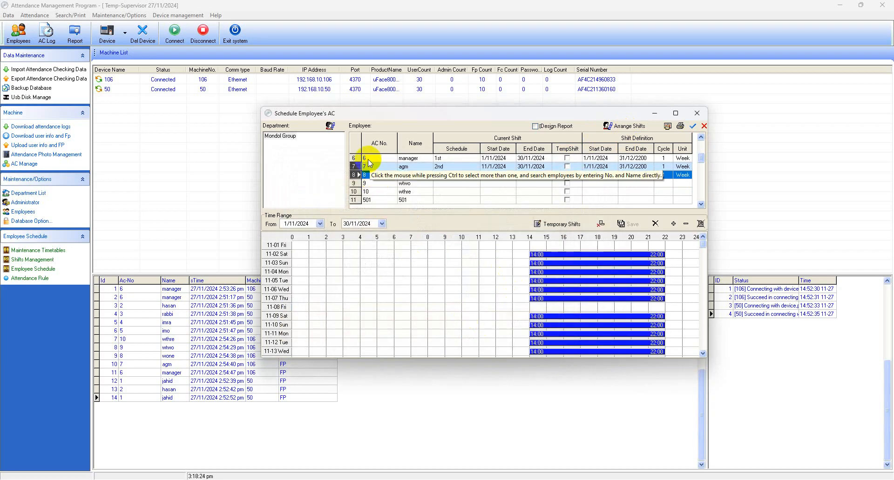
{"action": "left_click", "coordinate": [368, 167]}
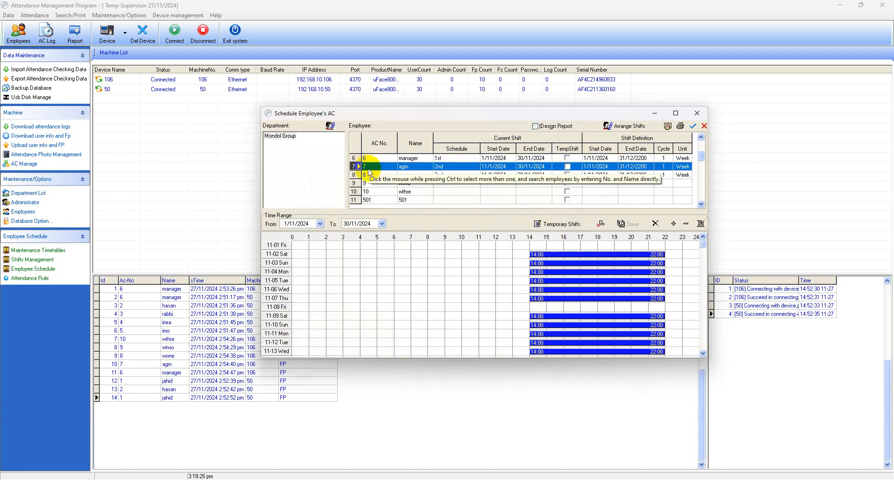
{"action": "left_click", "coordinate": [369, 175]}
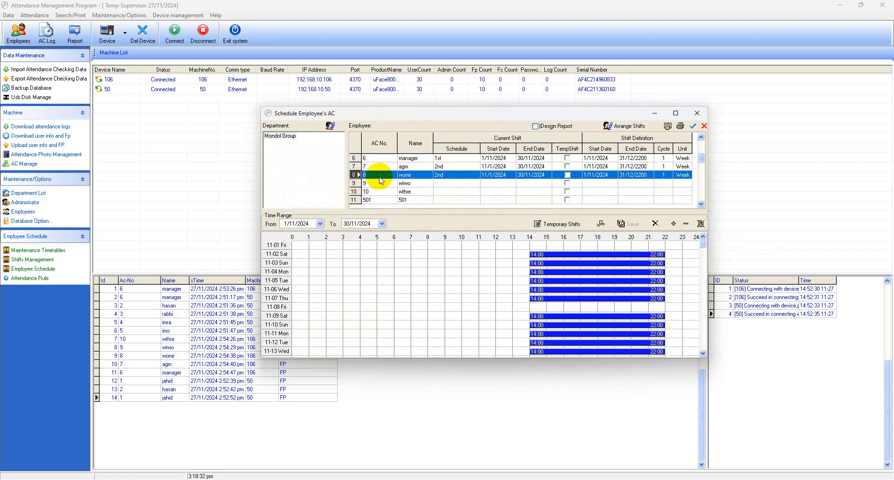
- Assign the 3rd shift from 1/11/2024 to 30/11/2024 to the ninth and tenth employees and confirm the arrangement
{"action": "left_click", "coordinate": [353, 183]}
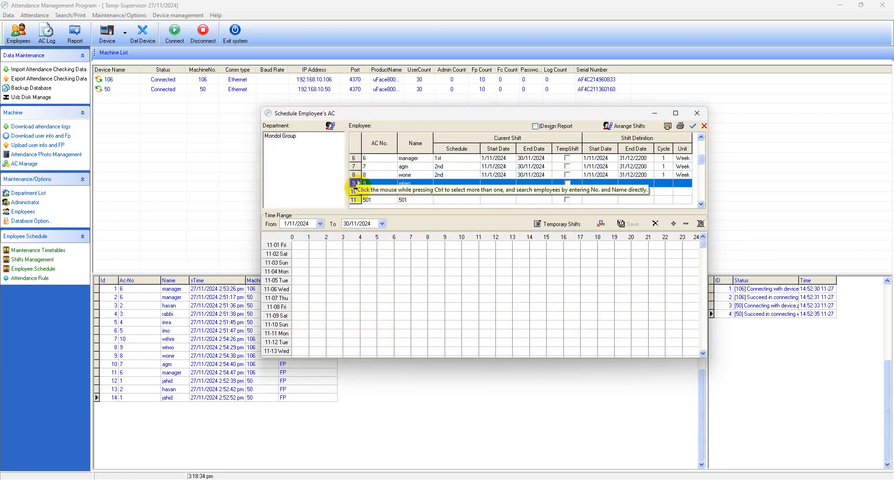
{"action": "left_click", "coordinate": [353, 191], "text": "ctrl"}
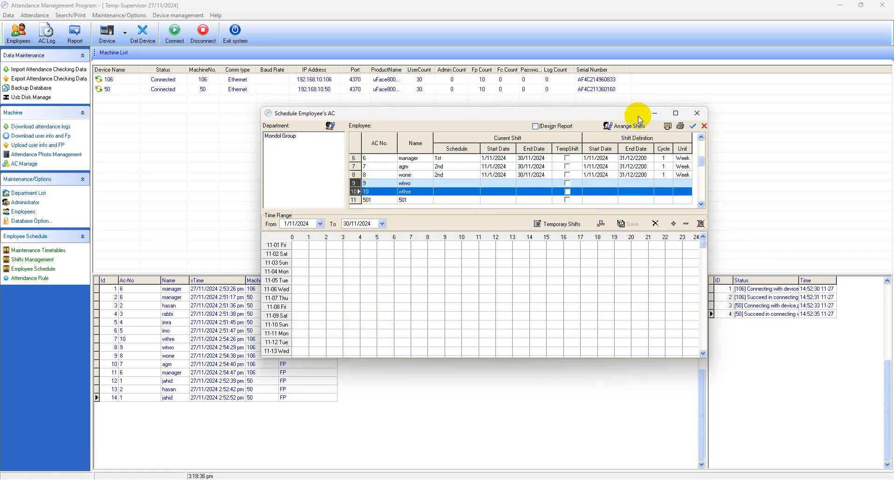
{"action": "left_click", "coordinate": [629, 126]}
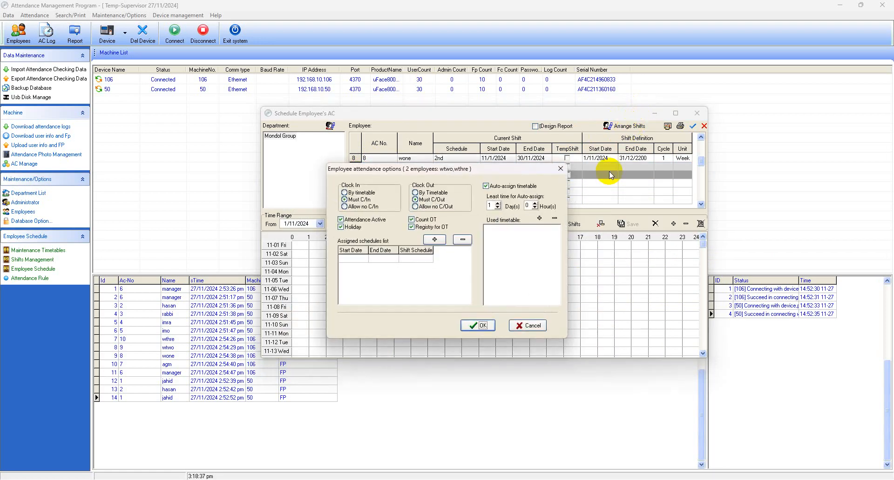
{"action": "left_click", "coordinate": [434, 241]}
{"action": "left_click", "coordinate": [295, 209]}
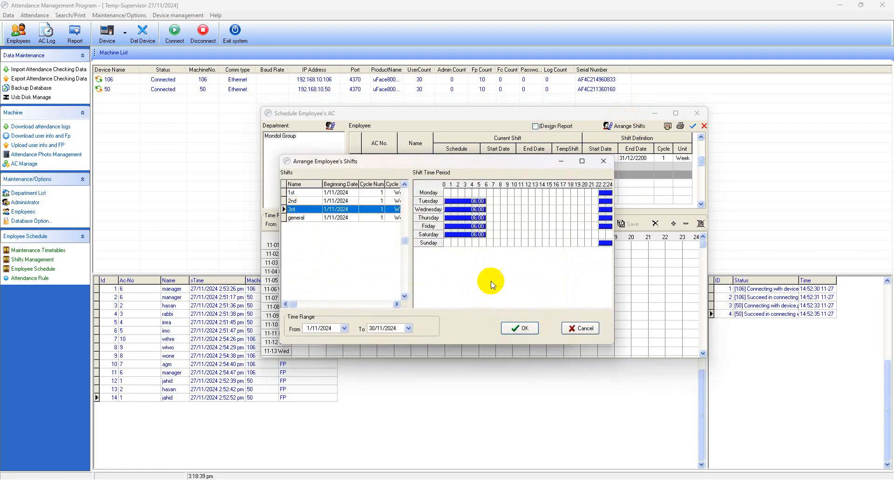
{"action": "left_click", "coordinate": [524, 329]}
{"action": "left_click", "coordinate": [482, 326]}
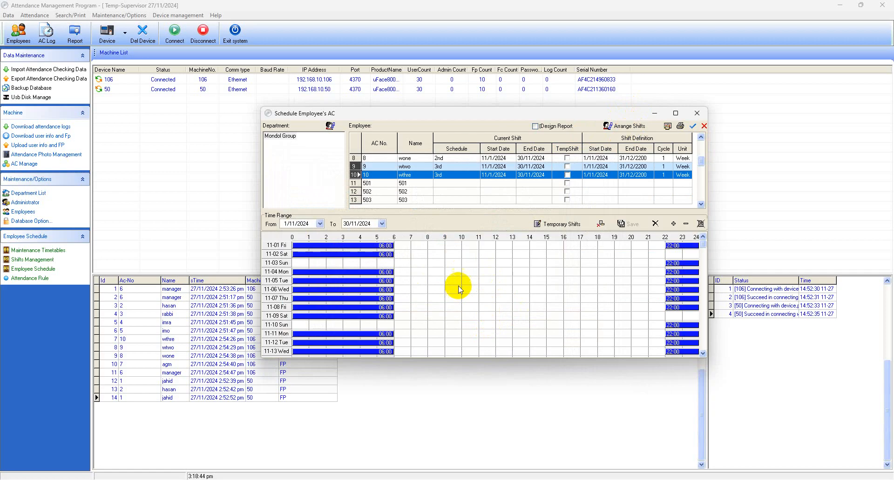
- Review the general, 1st, 2nd and 3rd shift assignments across the employee list and close the employee schedule
{"action": "scroll", "coordinate": [415, 195], "scroll_direction": "up", "scroll_amount": 9}
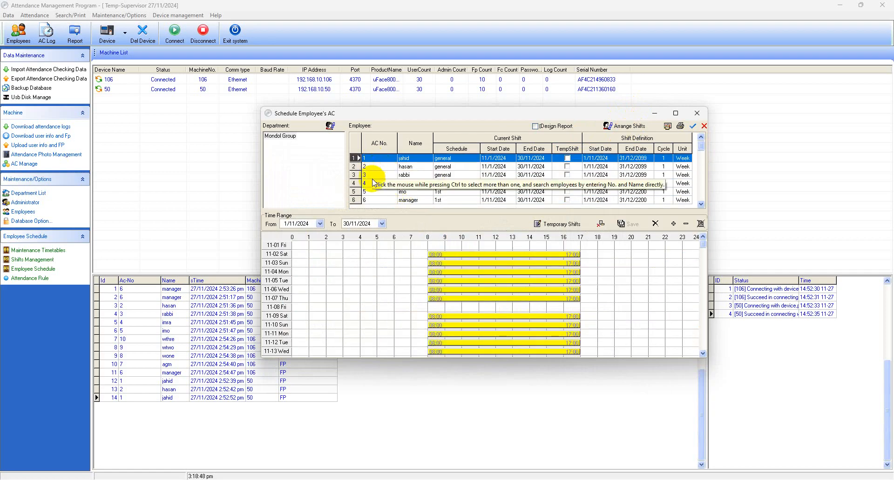
{"action": "left_click", "coordinate": [371, 184]}
{"action": "left_click", "coordinate": [371, 191]}
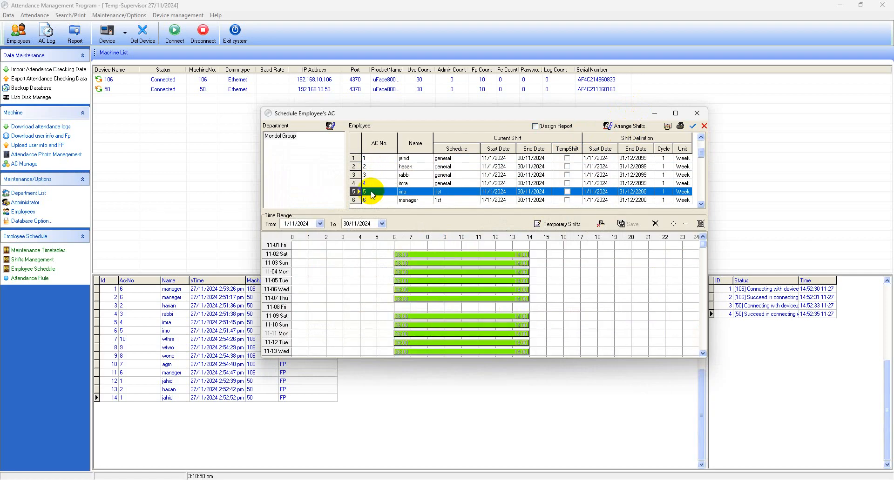
{"action": "scroll", "coordinate": [371, 191], "scroll_direction": "down", "scroll_amount": 1}
{"action": "left_click", "coordinate": [372, 184]}
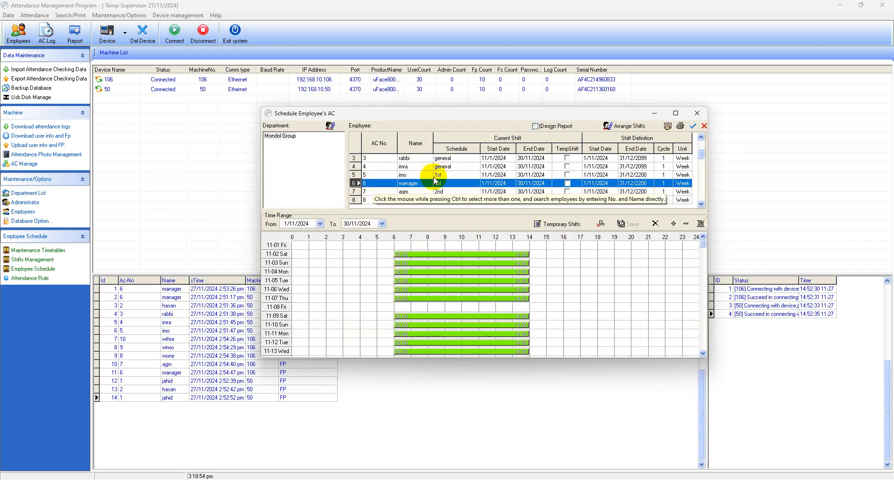
{"action": "left_click", "coordinate": [378, 191]}
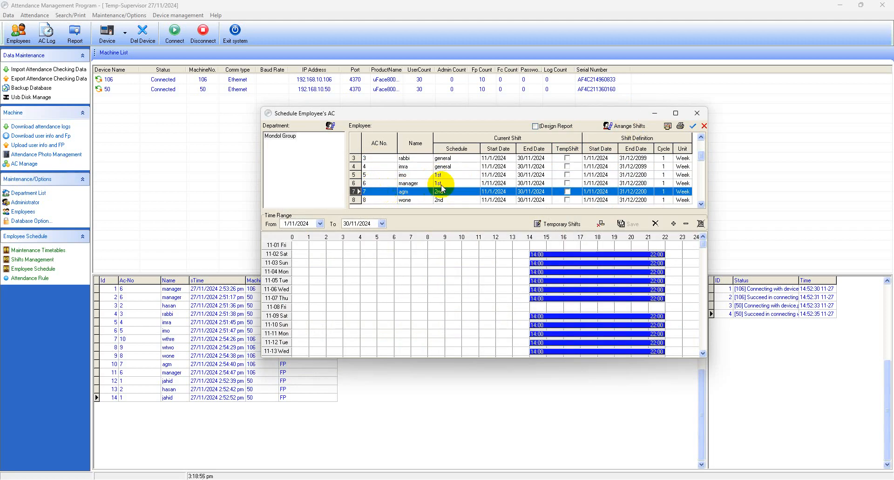
{"action": "scroll", "coordinate": [444, 182], "scroll_direction": "down", "scroll_amount": 1}
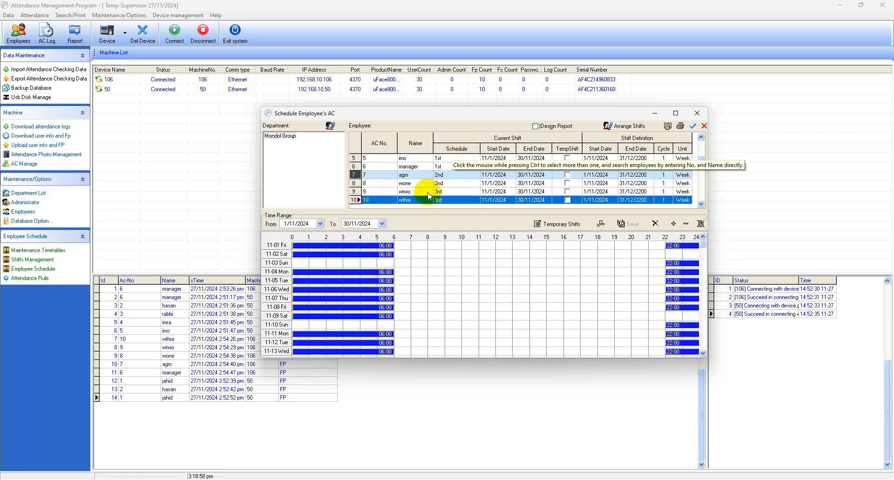
{"action": "left_click", "coordinate": [380, 192]}
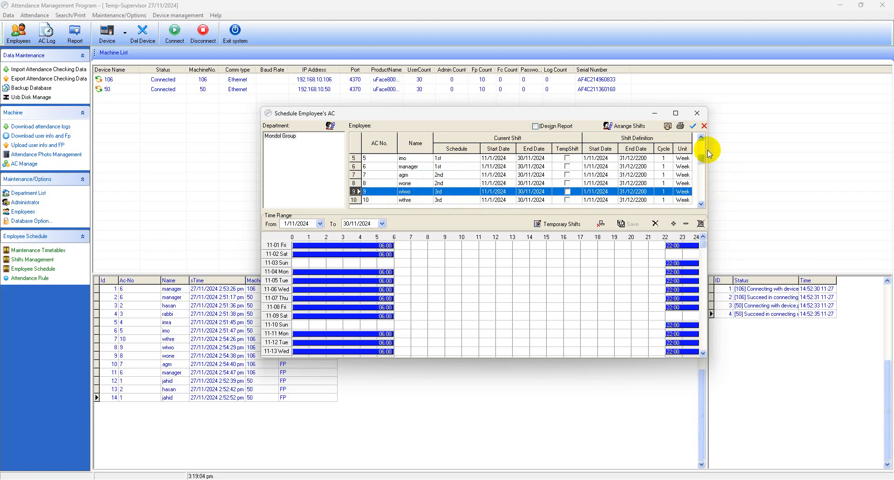
{"action": "left_click_drag", "start_coordinate": [707, 150], "coordinate": [714, 168]}
{"action": "scroll", "coordinate": [429, 174], "scroll_direction": "down", "scroll_amount": 4}
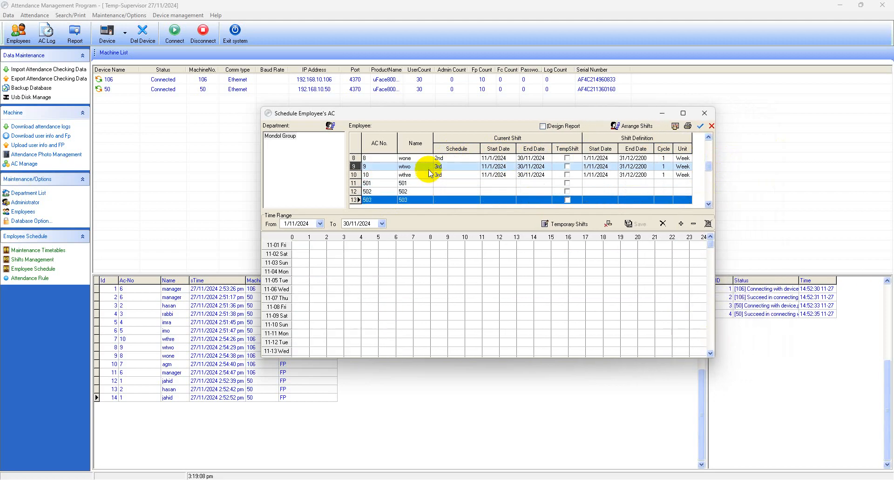
{"action": "scroll", "coordinate": [429, 173], "scroll_direction": "up", "scroll_amount": 12}
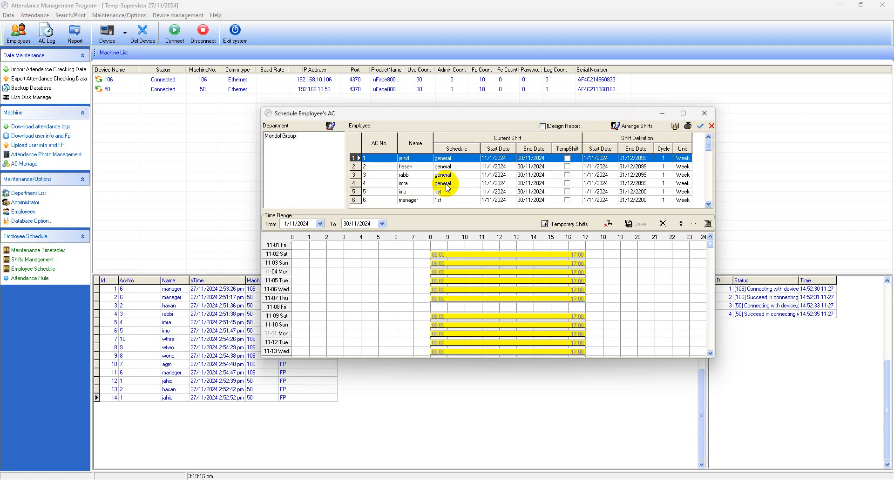
{"action": "left_click", "coordinate": [705, 113]}
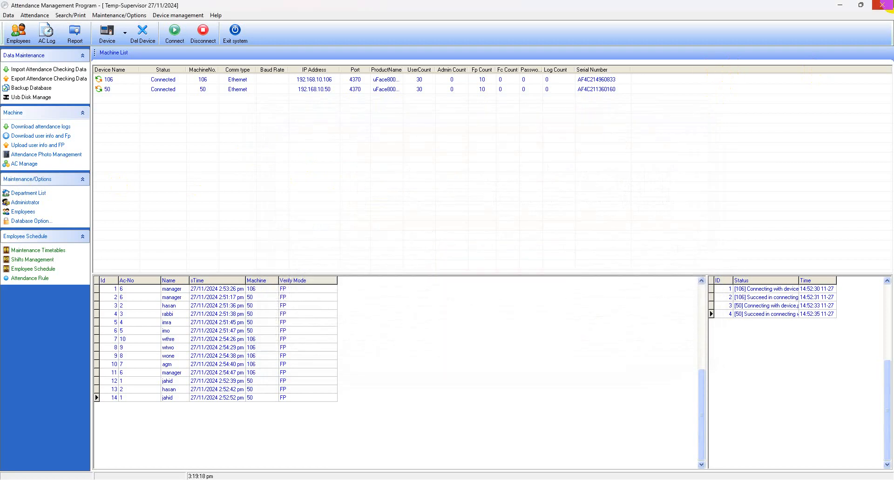
- View the departments in Department Management and close it
{"action": "left_click", "coordinate": [27, 195]}
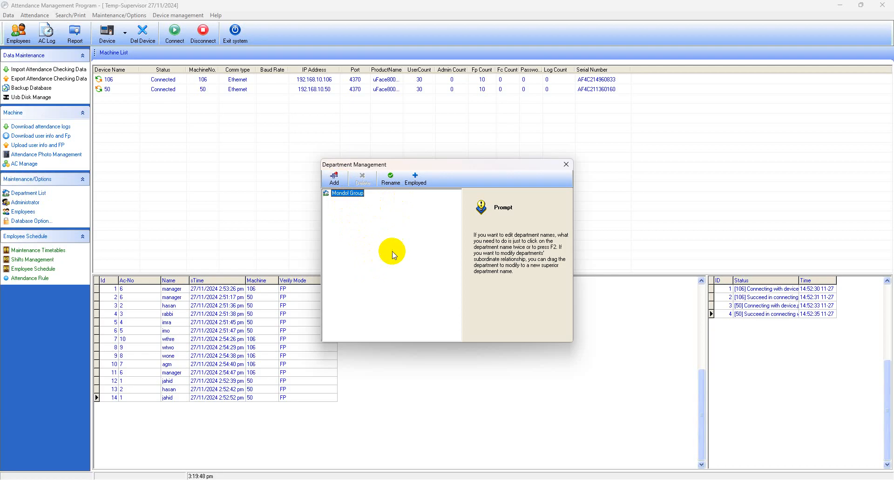
{"action": "left_click", "coordinate": [565, 166]}
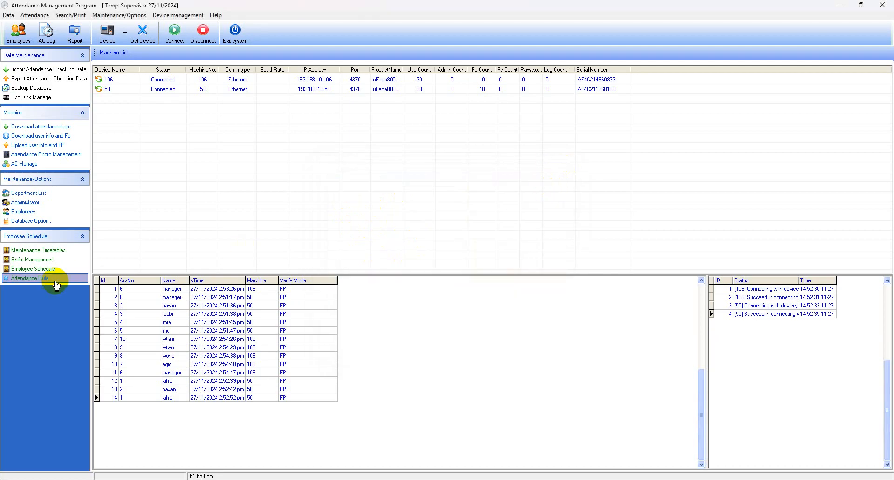
- View the first employee's shift timeline in the employee schedule and close it
{"action": "left_click", "coordinate": [35, 269]}
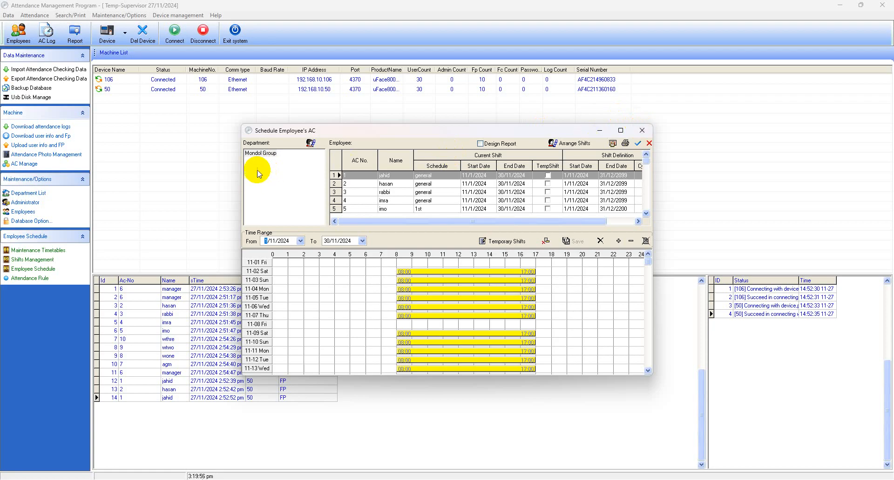
{"action": "left_click", "coordinate": [641, 131]}
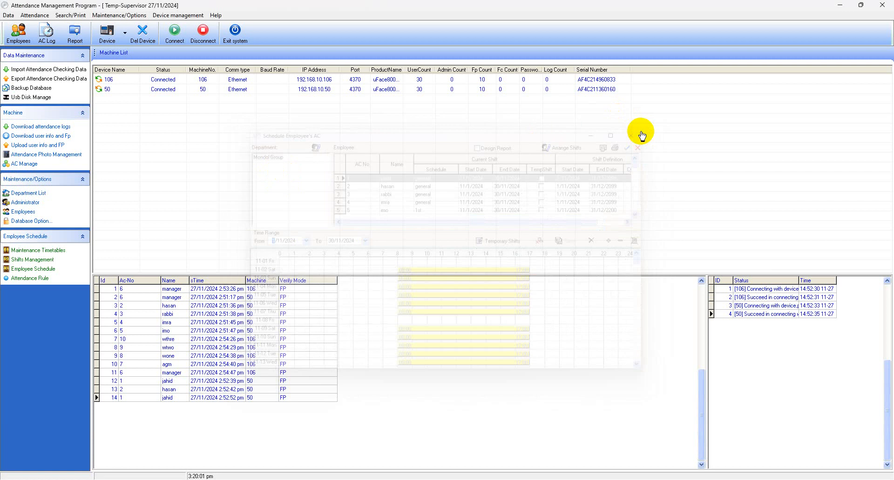
{"action": "left_click", "coordinate": [47, 274]}
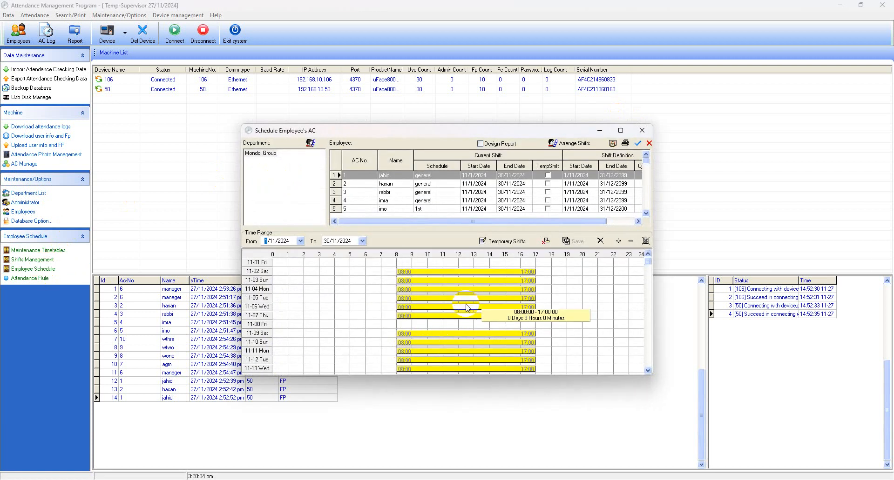
{"action": "left_click", "coordinate": [641, 130]}
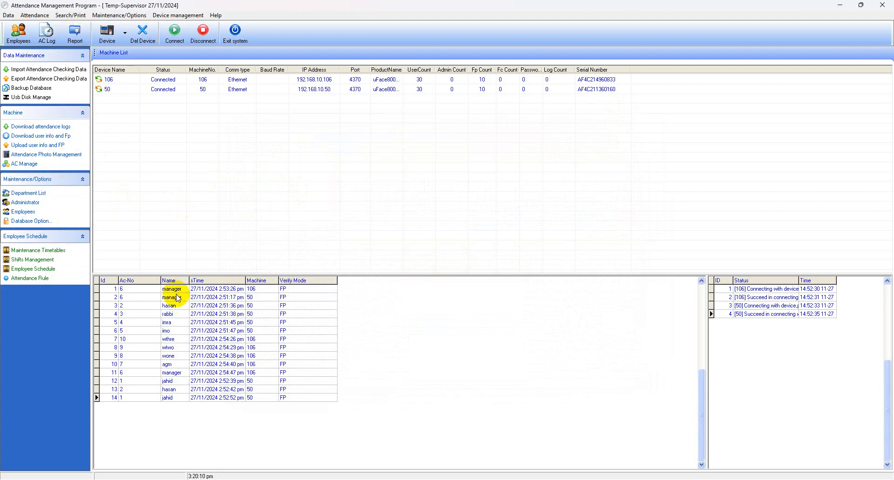
- Calculate the first employee's attendance in the Mondol Group department for 1/11/2024 to 30/11/2024
{"action": "left_click", "coordinate": [77, 36]}
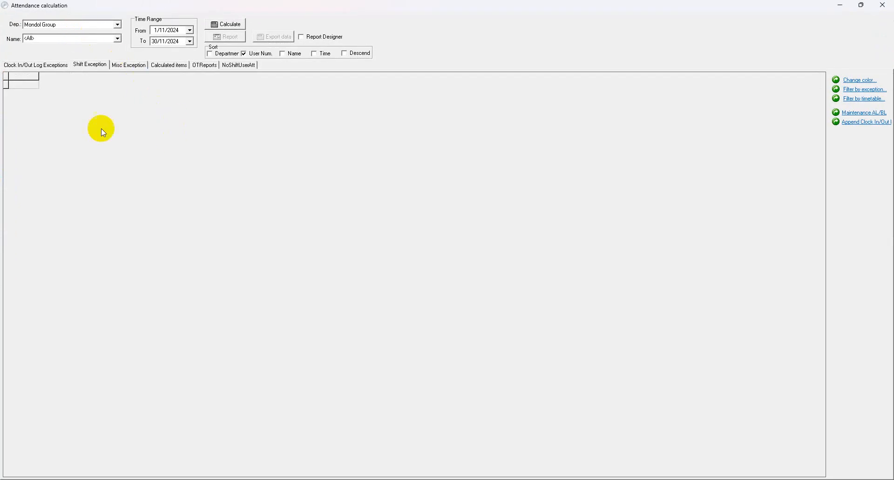
{"action": "left_click", "coordinate": [117, 39]}
{"action": "left_click", "coordinate": [63, 55]}
{"action": "left_click", "coordinate": [225, 25]}
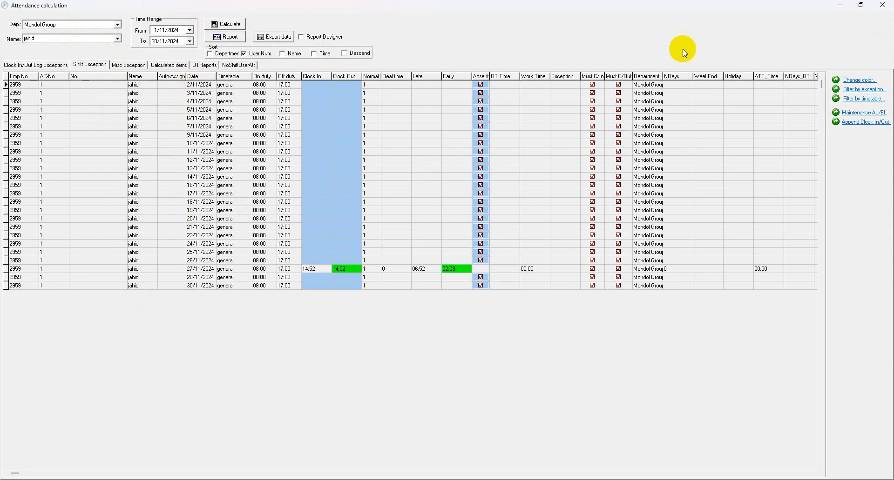
- Calculate attendance for all employees from 26/11/2024 to 27/11/2024, examine the shift exceptions and close the calculation
{"action": "left_click", "coordinate": [119, 40]}
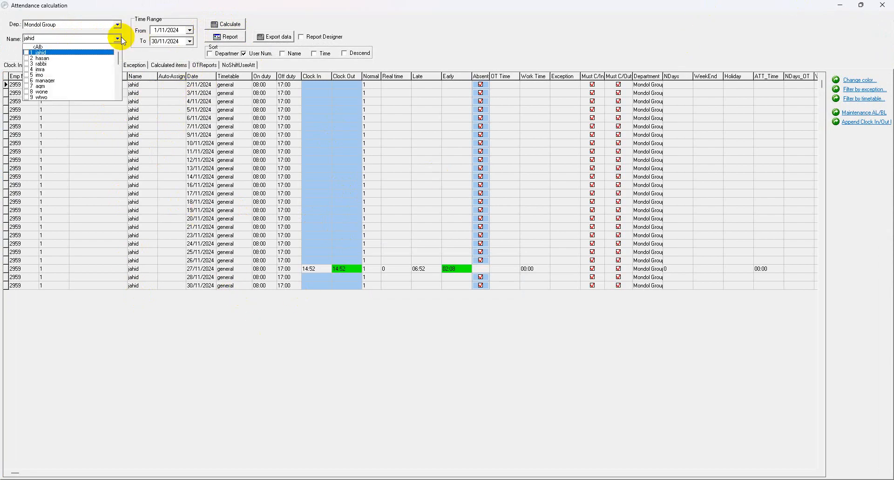
{"action": "left_click", "coordinate": [37, 47]}
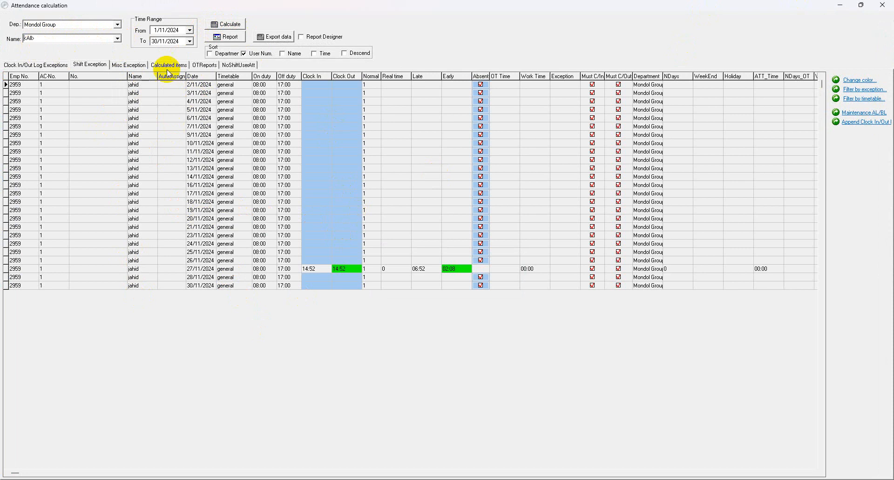
{"action": "left_click", "coordinate": [190, 31]}
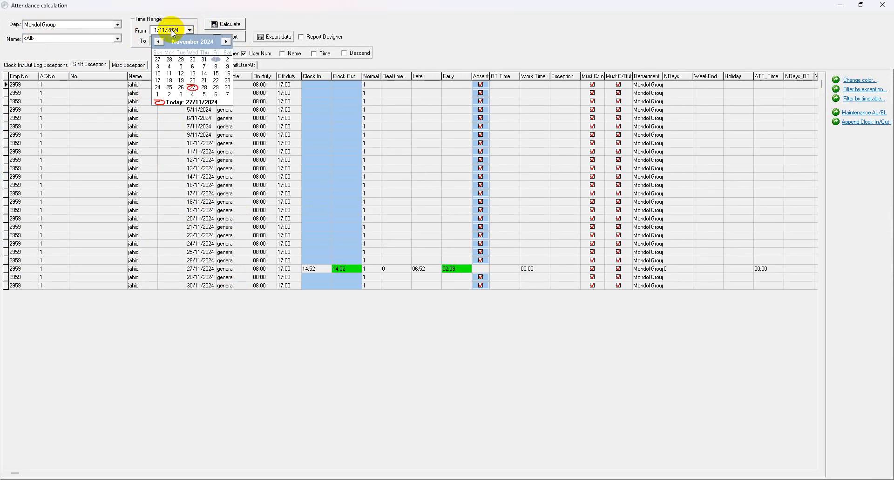
{"action": "left_click", "coordinate": [171, 30]}
{"action": "left_click", "coordinate": [189, 30]}
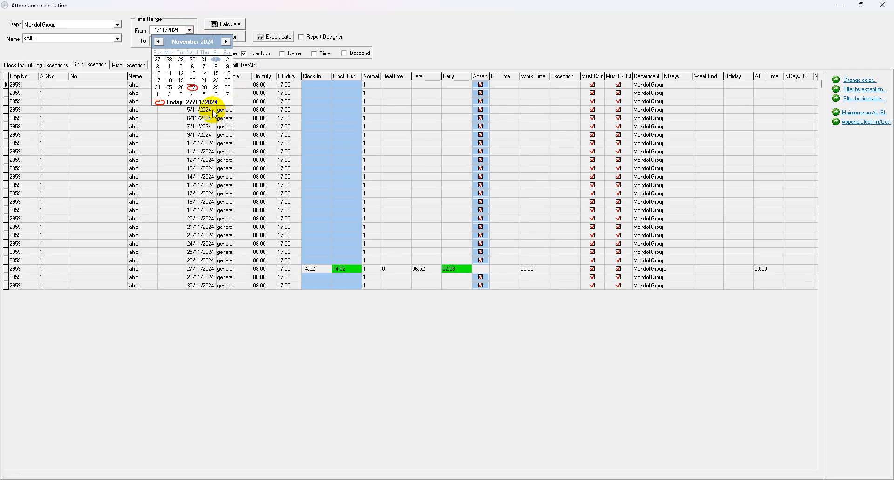
{"action": "left_click", "coordinate": [181, 88]}
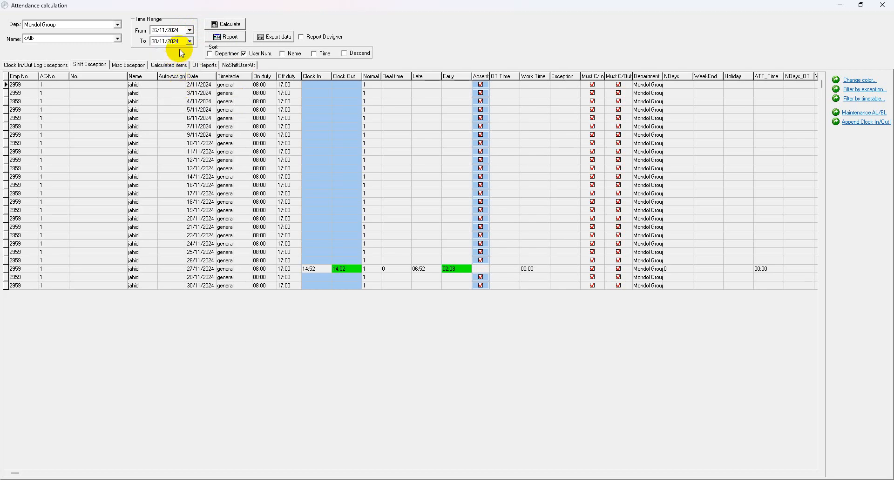
{"action": "left_click", "coordinate": [190, 41]}
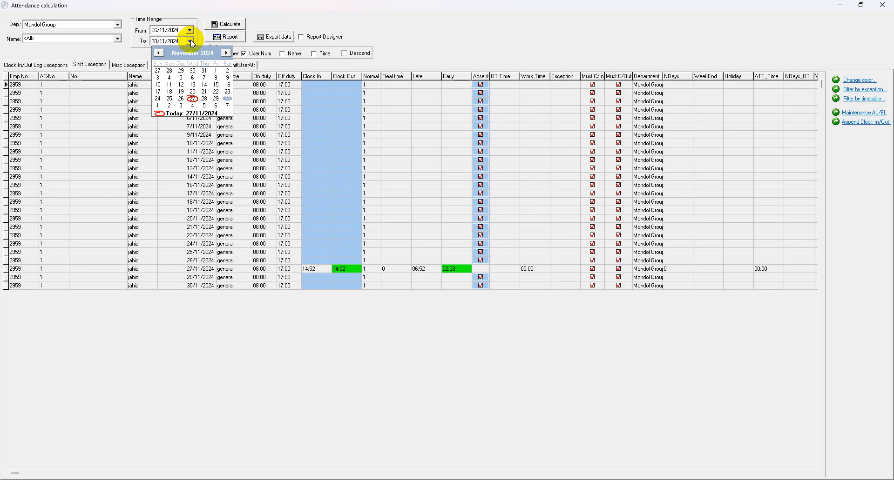
{"action": "left_click", "coordinate": [193, 98]}
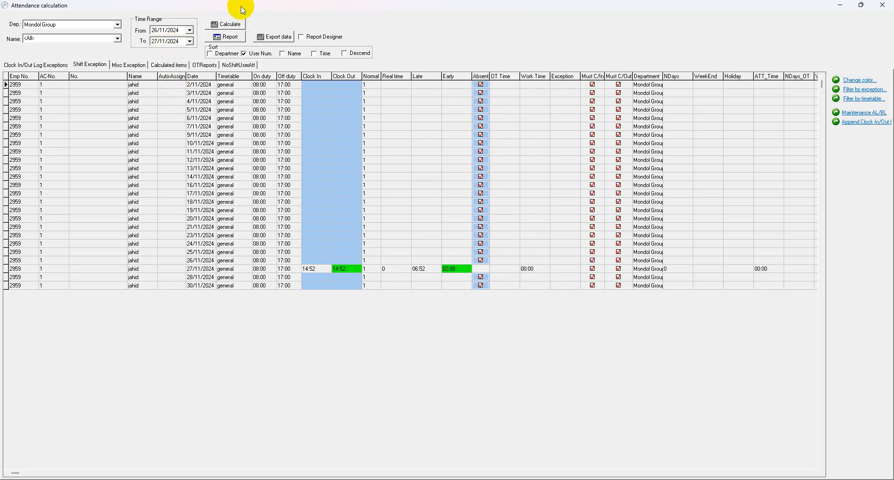
{"action": "left_click", "coordinate": [228, 26]}
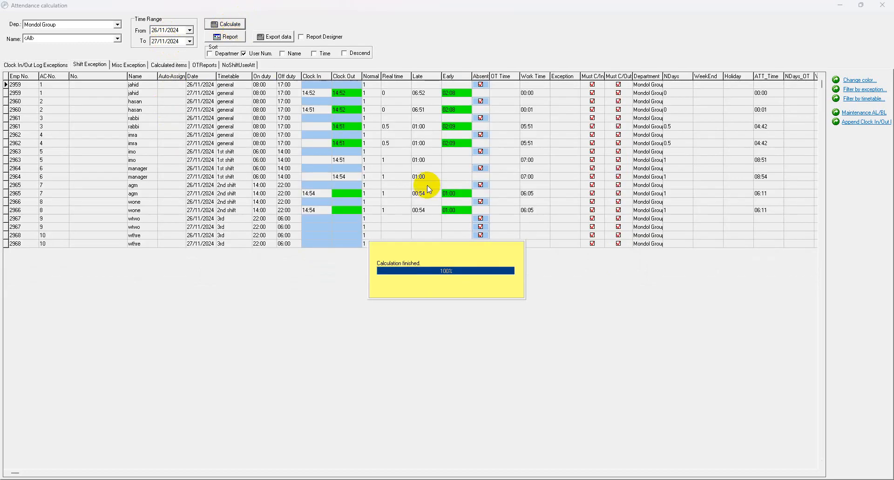
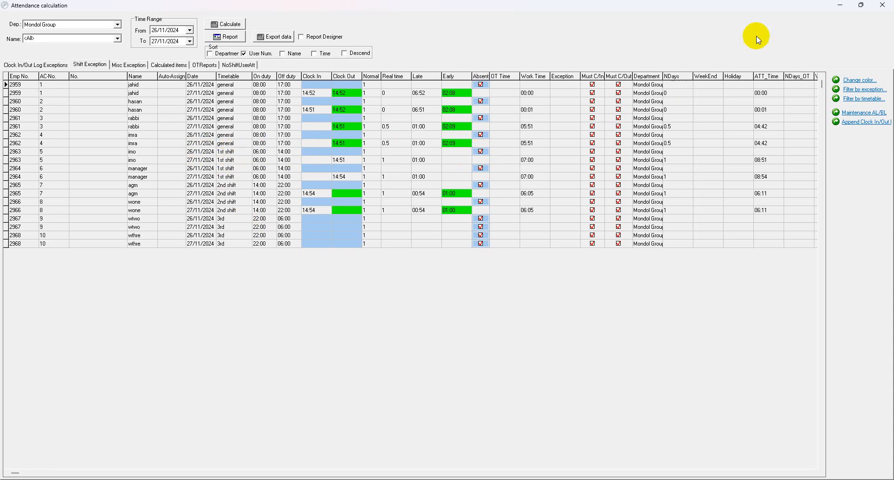
{"action": "left_click", "coordinate": [882, 4]}
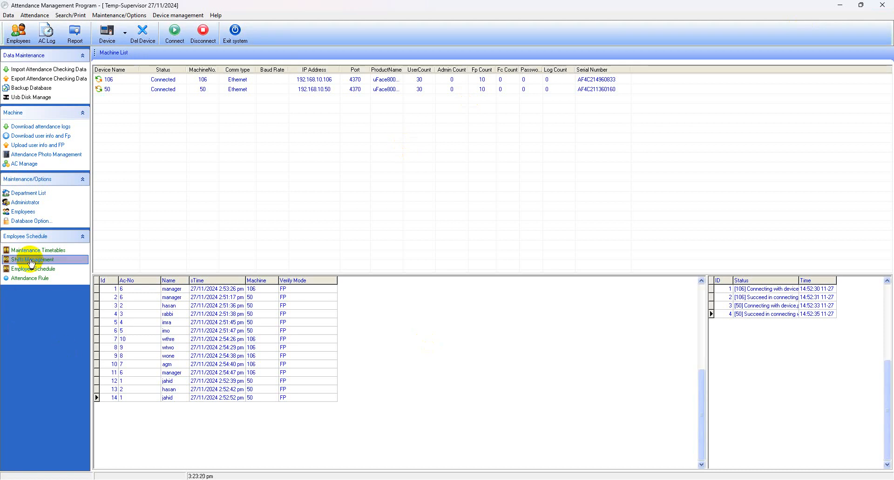
- Review the duty times and check-in/out ranges of the general, 1st shift, 2nd shift and 3rd timetables and close timetable maintenance
{"action": "left_click", "coordinate": [30, 252]}
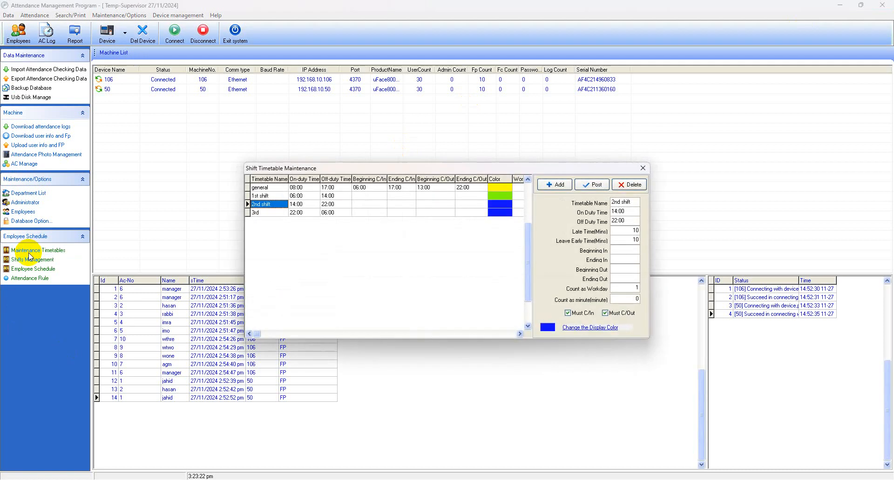
{"action": "left_click", "coordinate": [259, 199]}
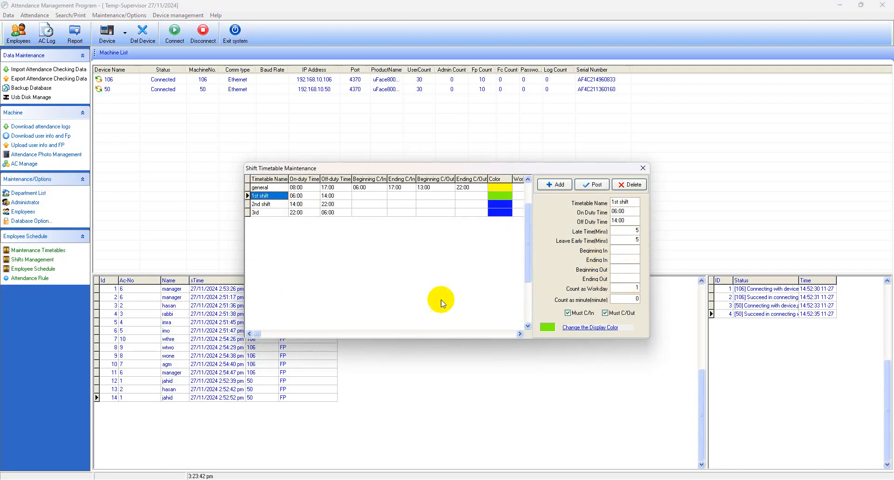
{"action": "left_click", "coordinate": [259, 188]}
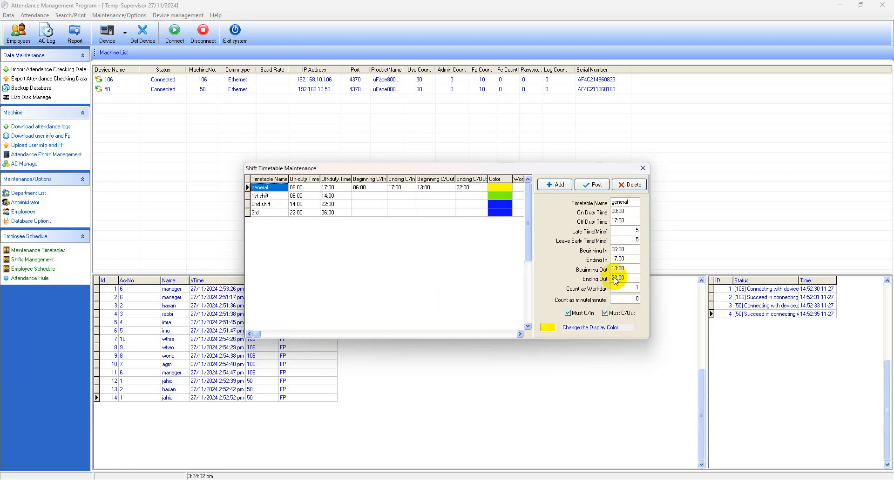
{"action": "left_click", "coordinate": [260, 196]}
{"action": "left_click", "coordinate": [262, 205]}
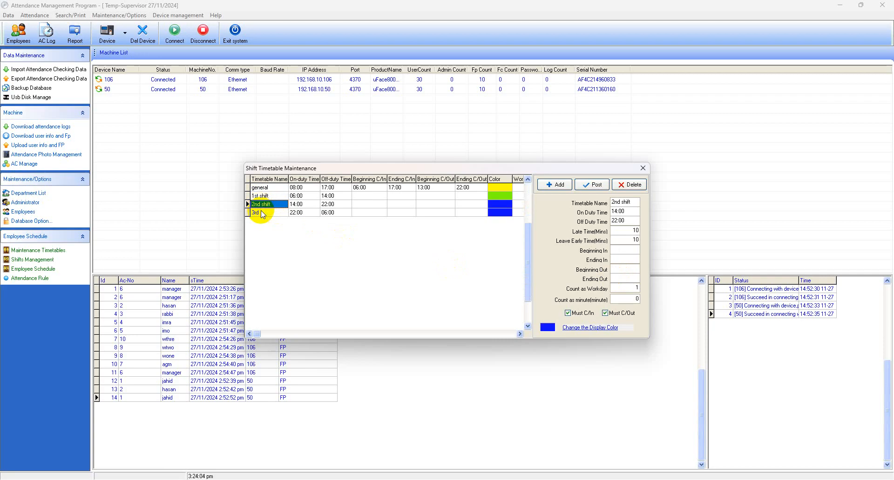
{"action": "left_click", "coordinate": [261, 213]}
{"action": "left_click", "coordinate": [260, 197]}
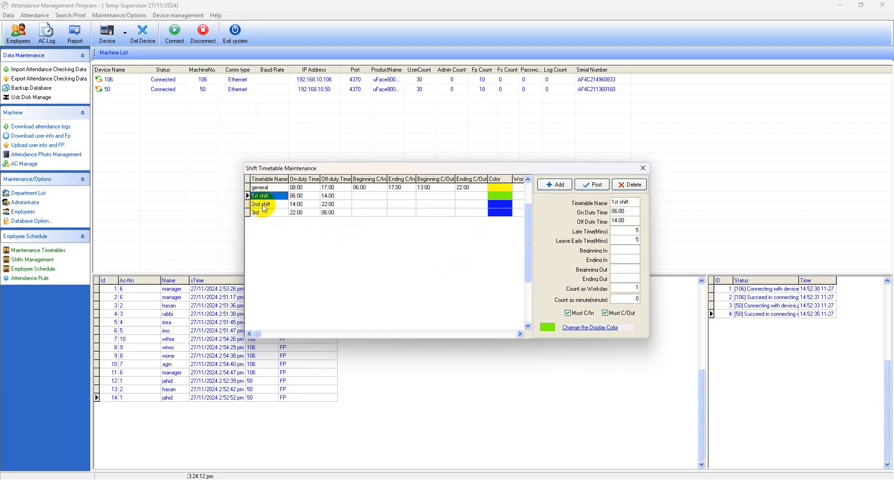
{"action": "left_click", "coordinate": [281, 205]}
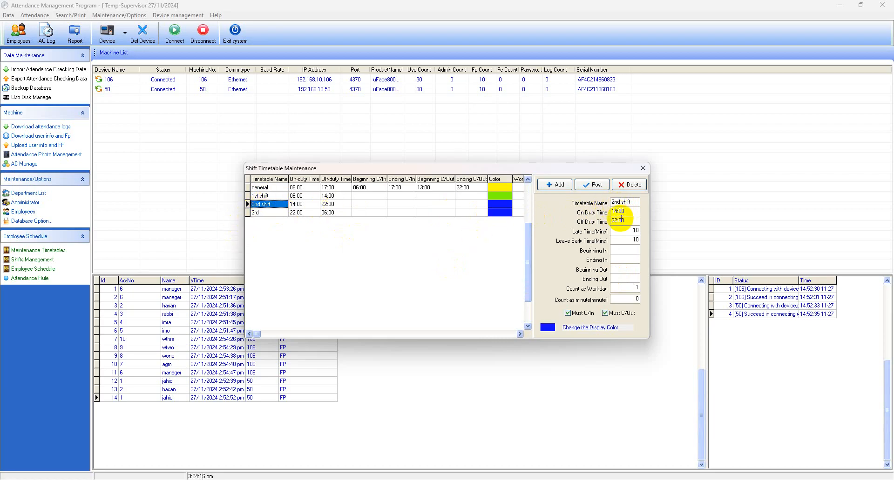
{"action": "left_click", "coordinate": [265, 214]}
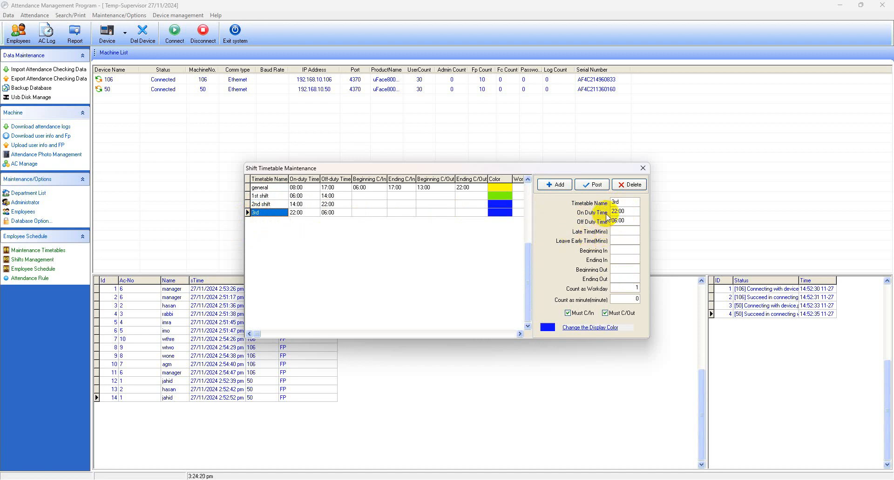
{"action": "left_click", "coordinate": [642, 168]}
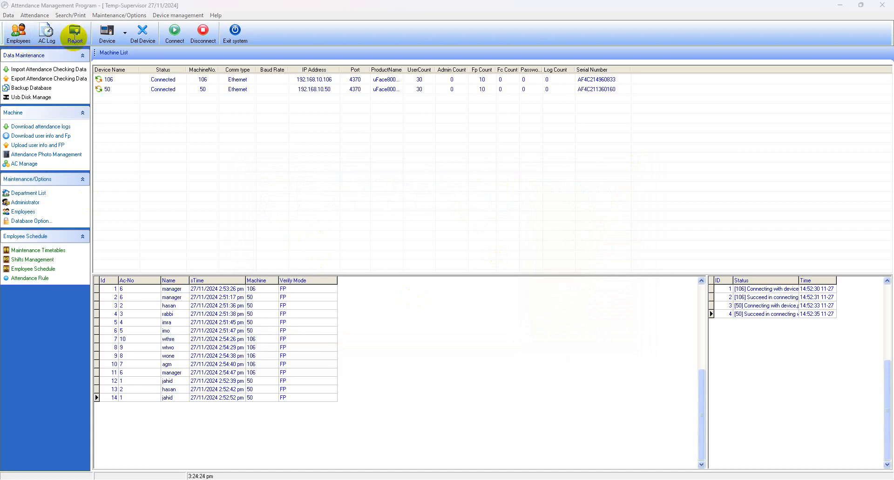
- Recalculate all employees' attendance for 26/11/2024 to 27/11/2024, examine the shift exception rows and close the calculation
{"action": "left_click", "coordinate": [75, 33]}
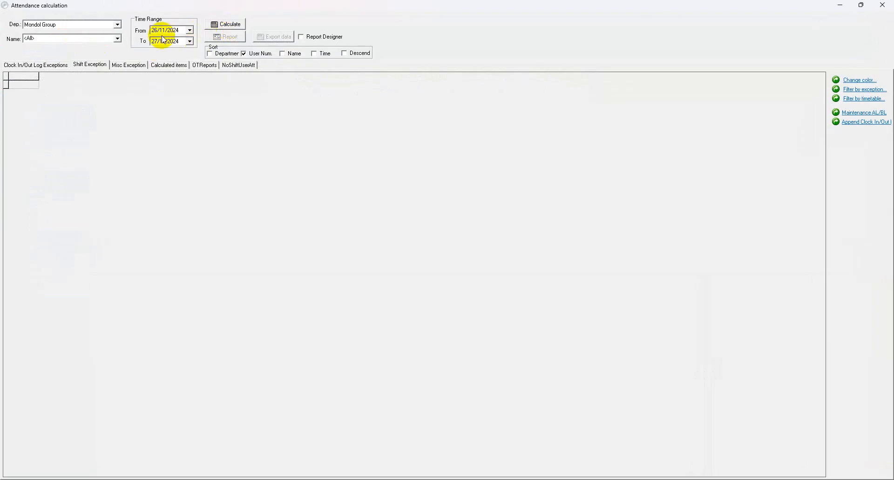
{"action": "left_click", "coordinate": [229, 25]}
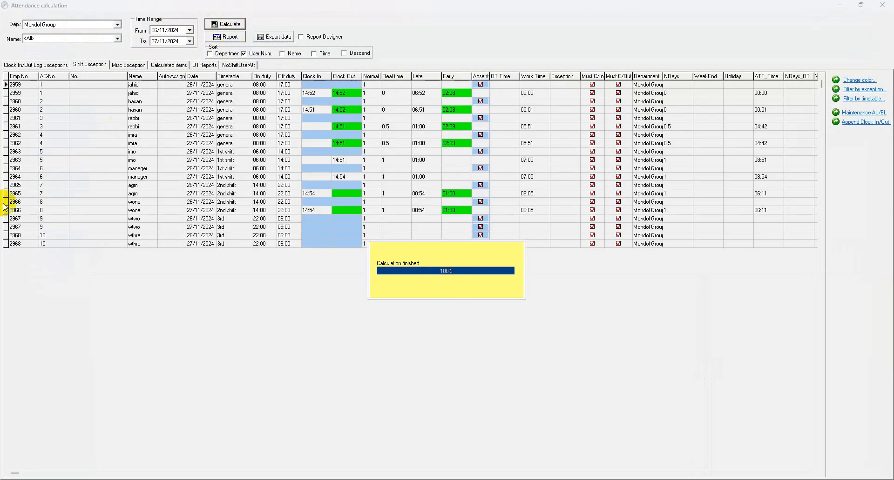
{"action": "left_click", "coordinate": [226, 95]}
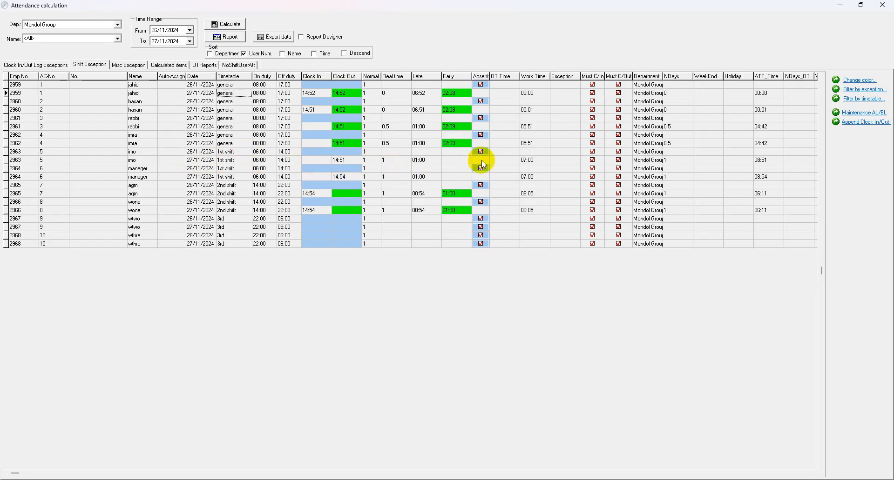
{"action": "left_click", "coordinate": [881, 7]}
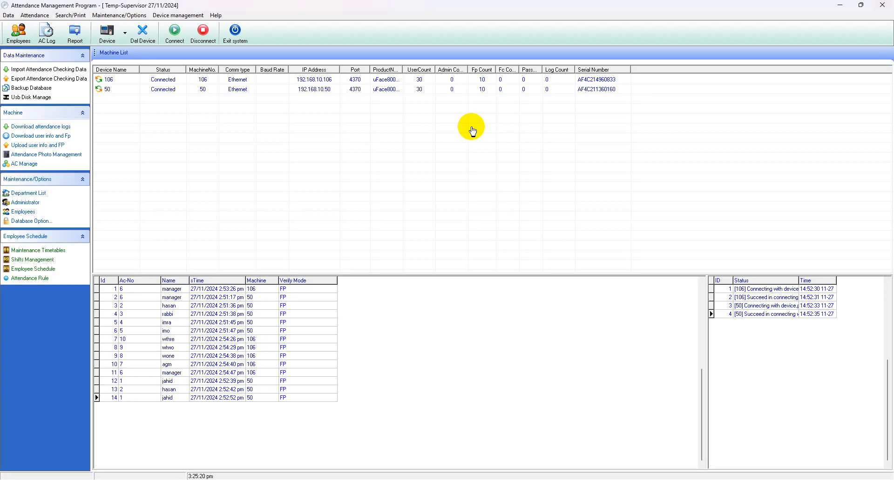
- Check the employee schedule and the 1st shift timetable's late and leave-early allowances, closing both
{"action": "left_click", "coordinate": [22, 270]}
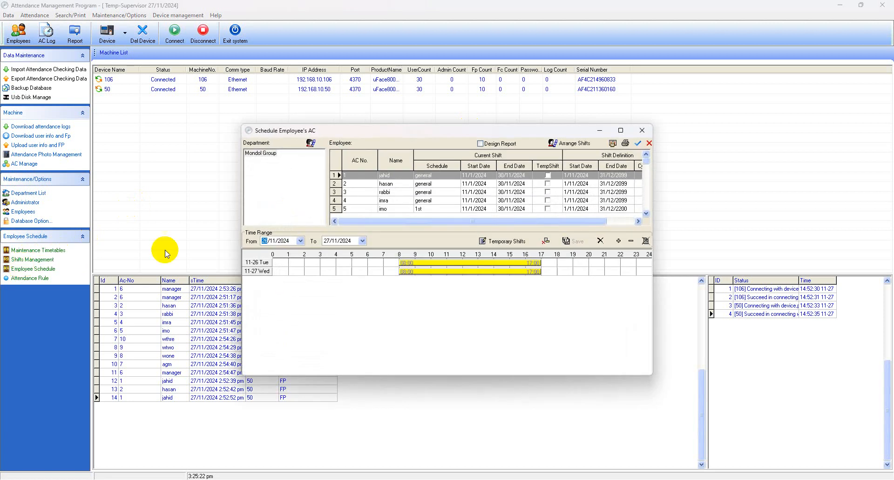
{"action": "left_click", "coordinate": [641, 131]}
{"action": "left_click", "coordinate": [37, 250]}
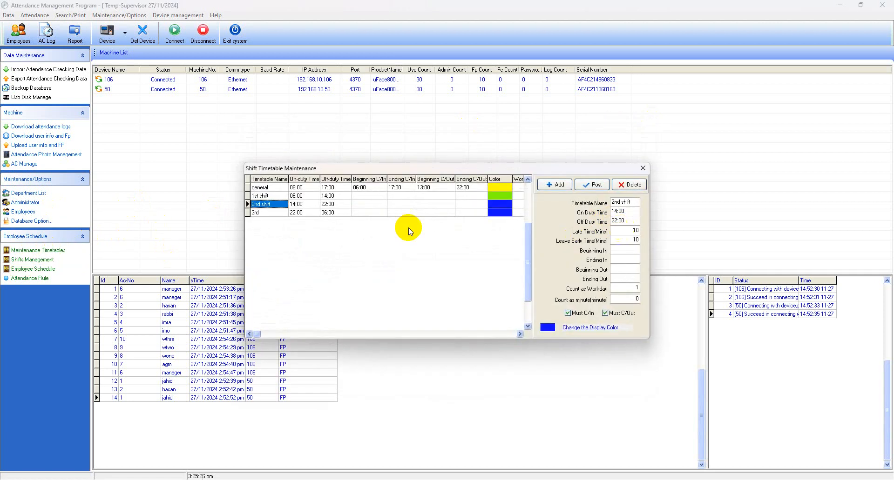
{"action": "left_click", "coordinate": [264, 196]}
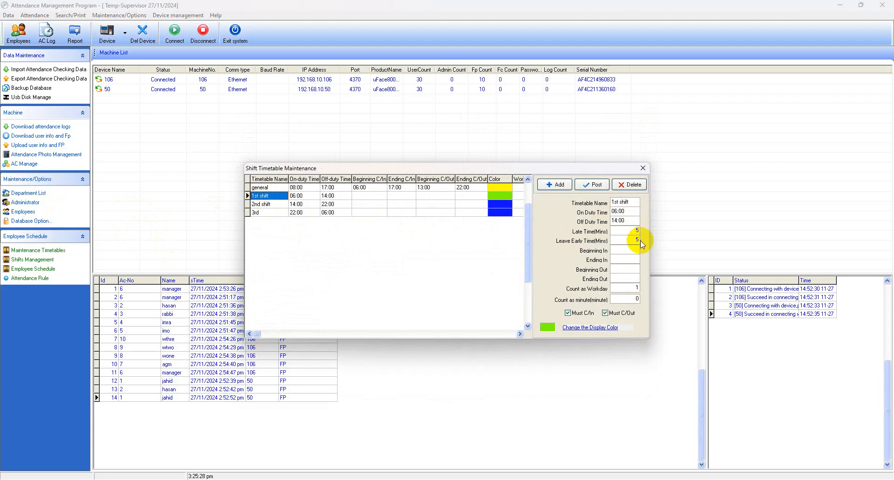
{"action": "left_click", "coordinate": [642, 168]}
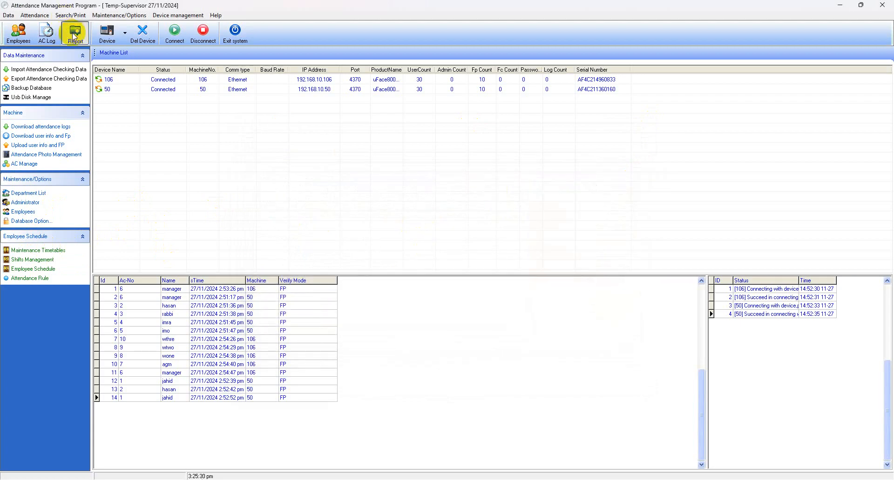
- Calculate attendance for all employees from 26/11/2024 to 27/11/2024 and generate the Daily Attendance Statistic Report
{"action": "left_click", "coordinate": [75, 35]}
{"action": "left_click", "coordinate": [230, 25]}
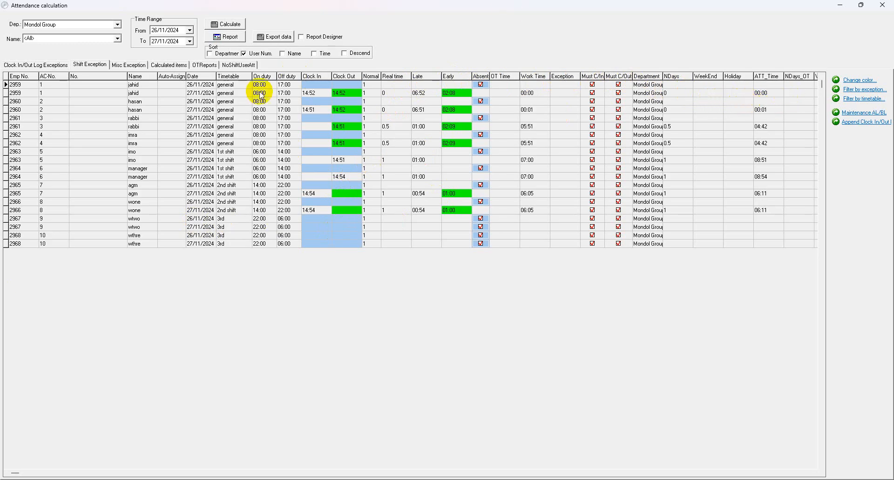
{"action": "left_click", "coordinate": [234, 39]}
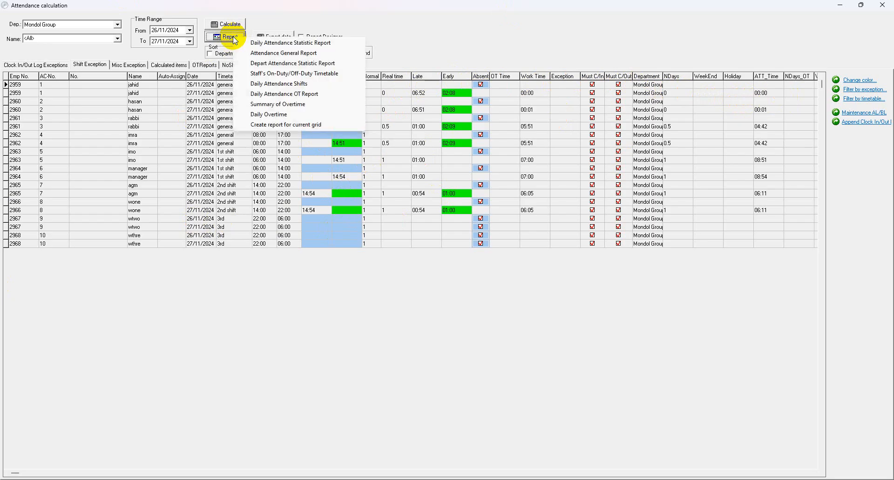
{"action": "left_click", "coordinate": [277, 44]}
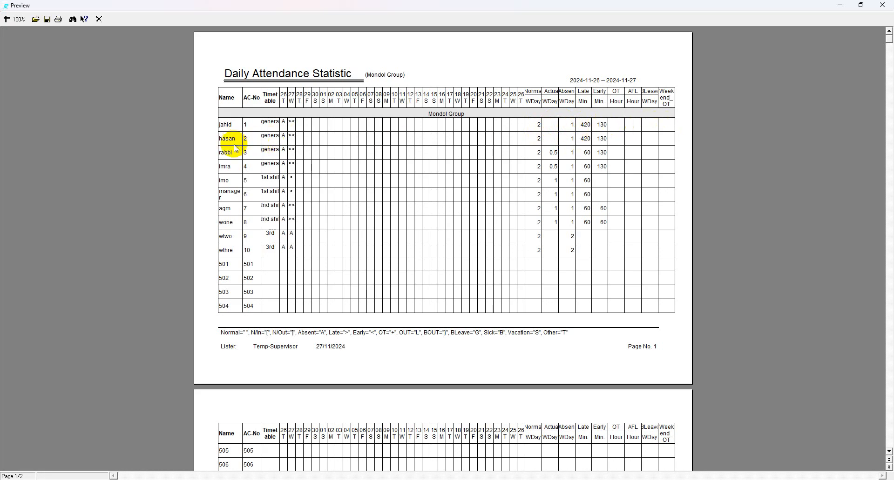
- Look through the pages of the Daily Attendance Statistic report and close its preview
{"action": "scroll", "coordinate": [279, 303], "scroll_direction": "down", "scroll_amount": 3}
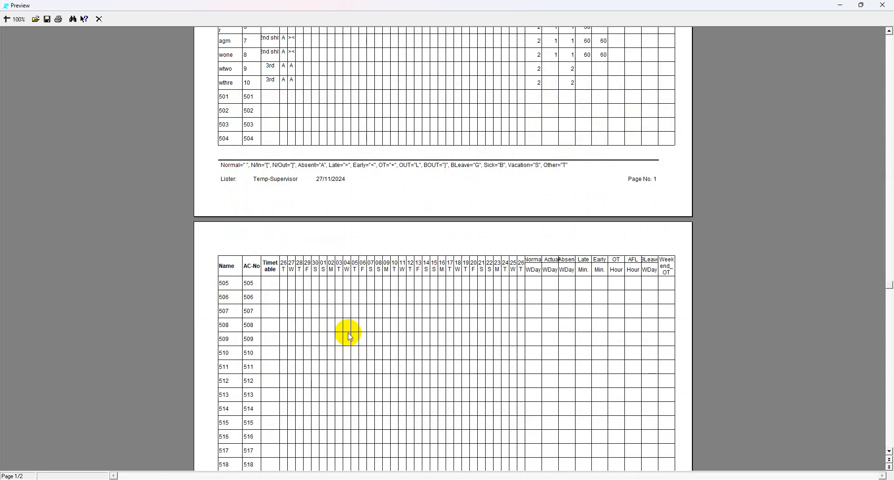
{"action": "scroll", "coordinate": [324, 306], "scroll_direction": "up", "scroll_amount": 5}
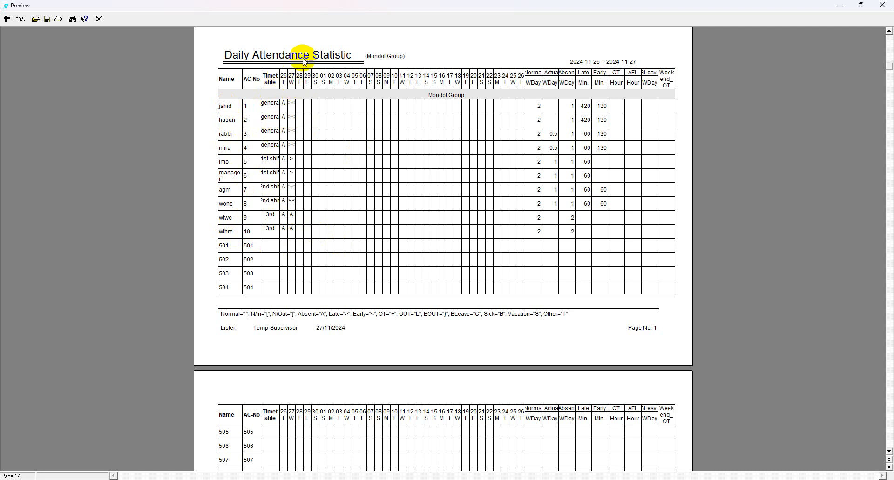
{"action": "left_click", "coordinate": [881, 6]}
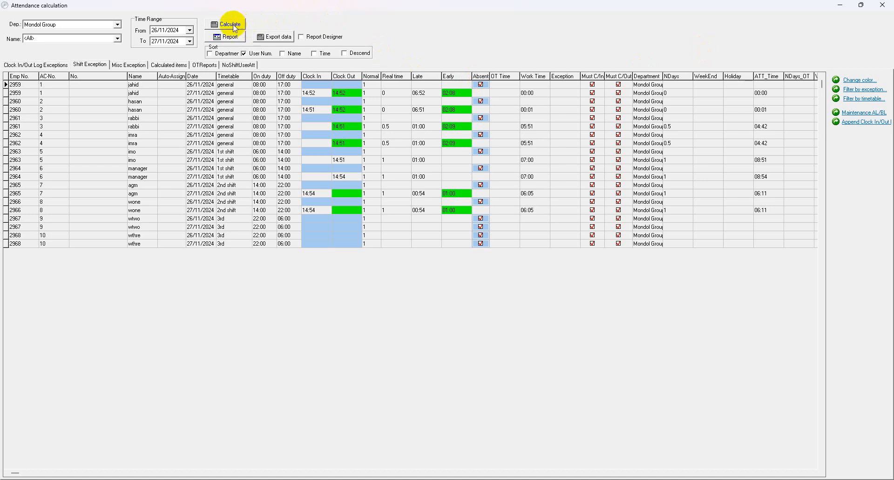
- Preview the Attendance General Report and the Summary of Overtime for the calculated dates, closing each preview
{"action": "left_click", "coordinate": [229, 37]}
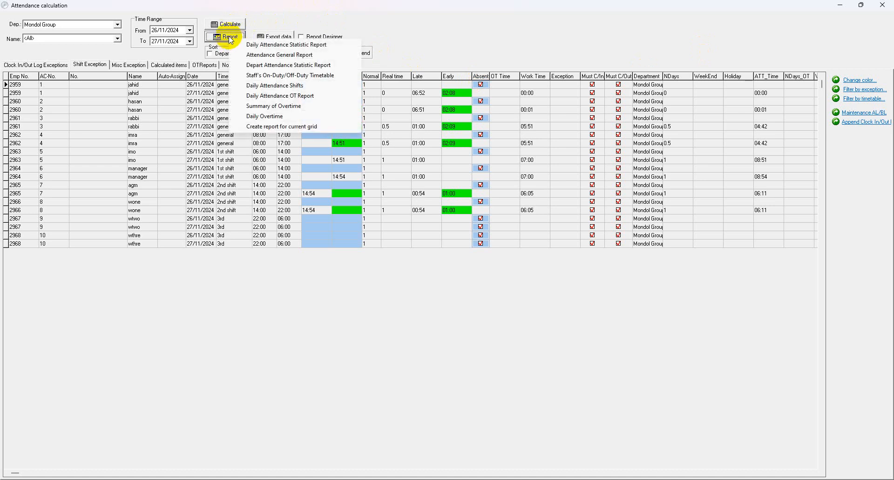
{"action": "left_click", "coordinate": [274, 56]}
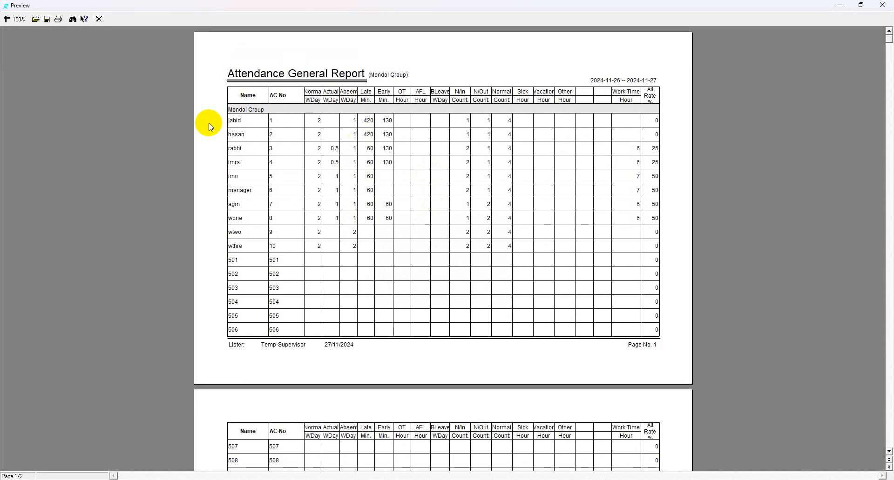
{"action": "left_click", "coordinate": [883, 5]}
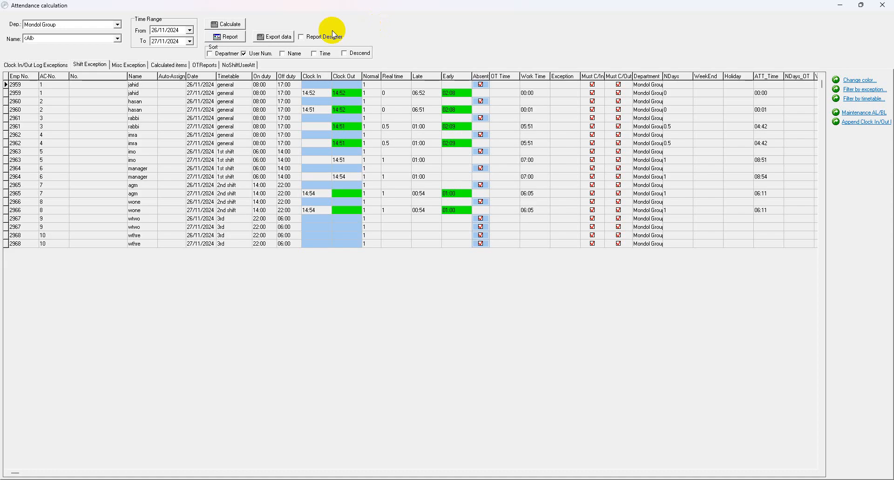
{"action": "left_click", "coordinate": [228, 37]}
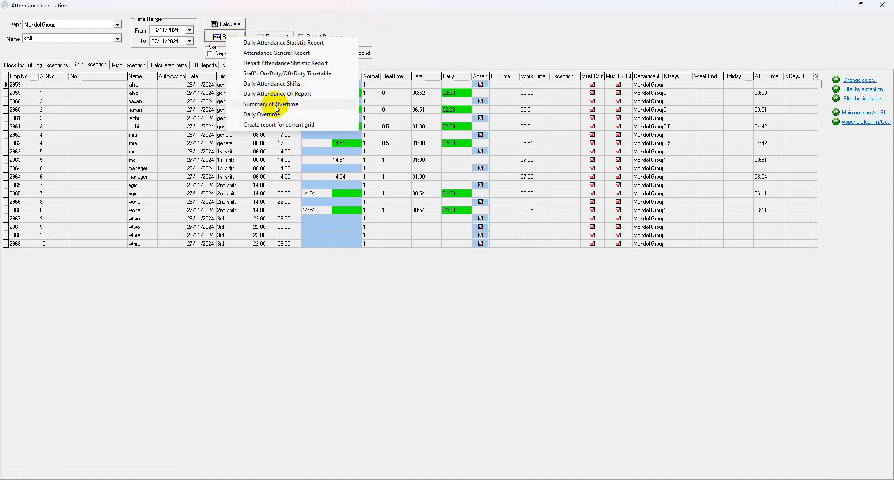
{"action": "left_click", "coordinate": [275, 105]}
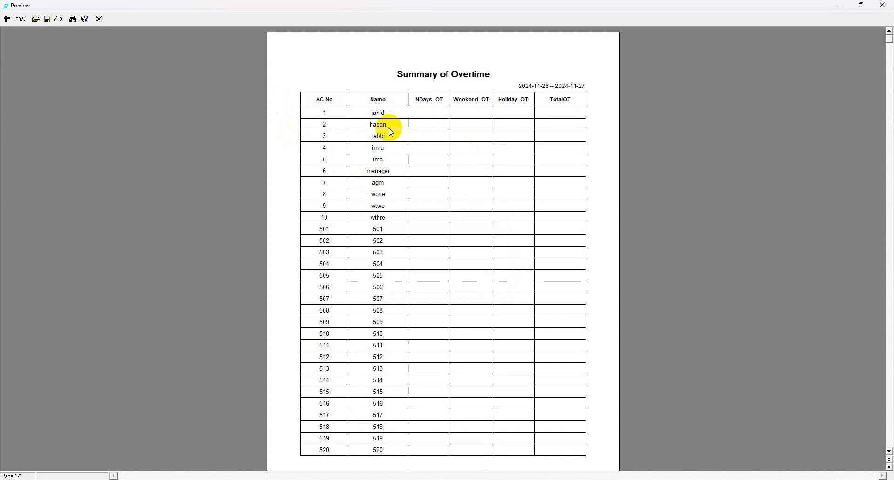
{"action": "left_click", "coordinate": [891, 6]}
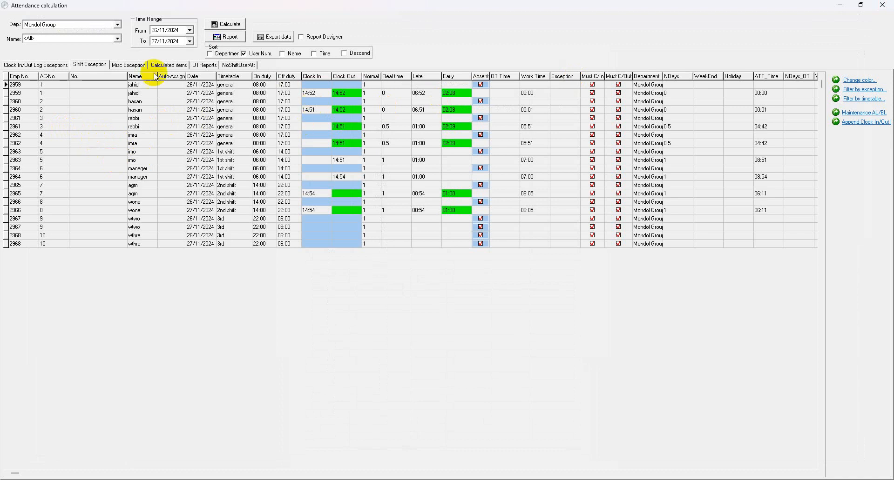
- Generate the Daily Attendance Statistic Report again for another look and close it
{"action": "left_click", "coordinate": [226, 36]}
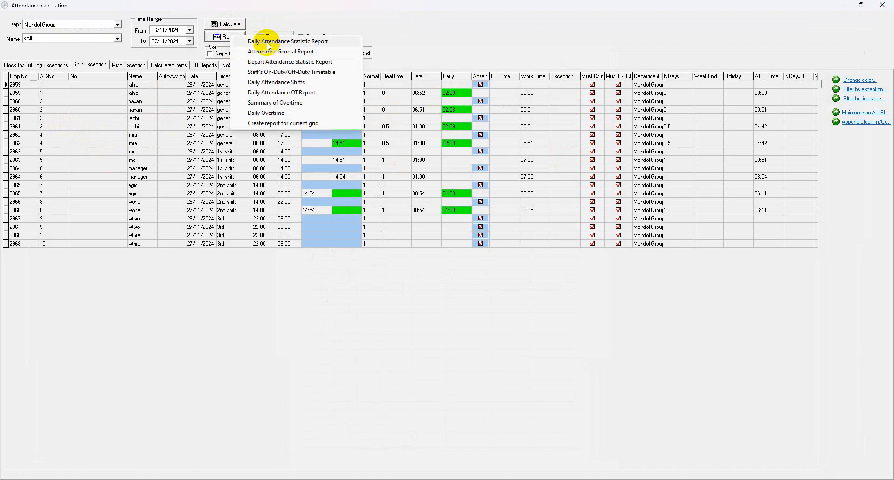
{"action": "left_click", "coordinate": [268, 42]}
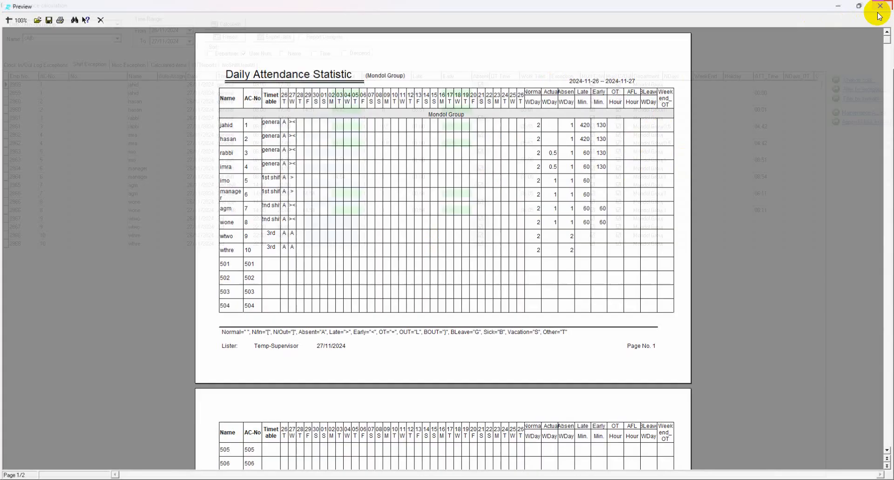
{"action": "left_click", "coordinate": [880, 6]}
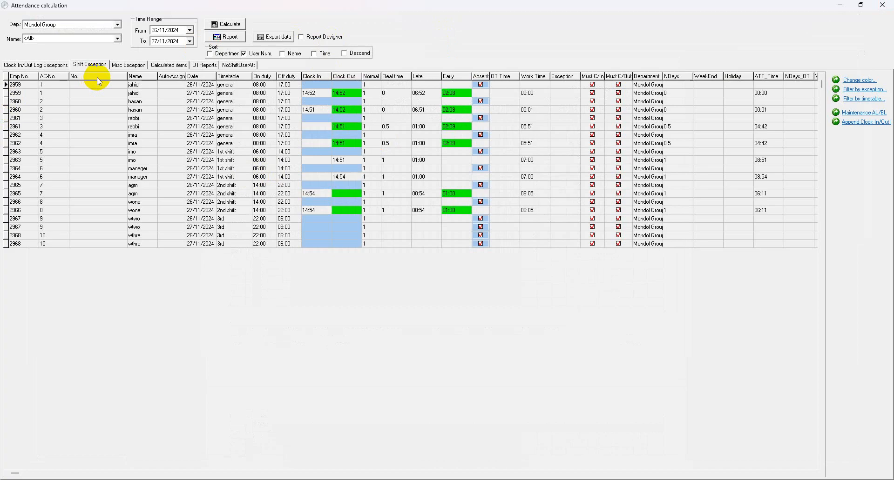
- Start exporting the shift exception data with the No., Auto-Assign, Date and Timetable fields excluded
{"action": "left_click", "coordinate": [278, 37]}
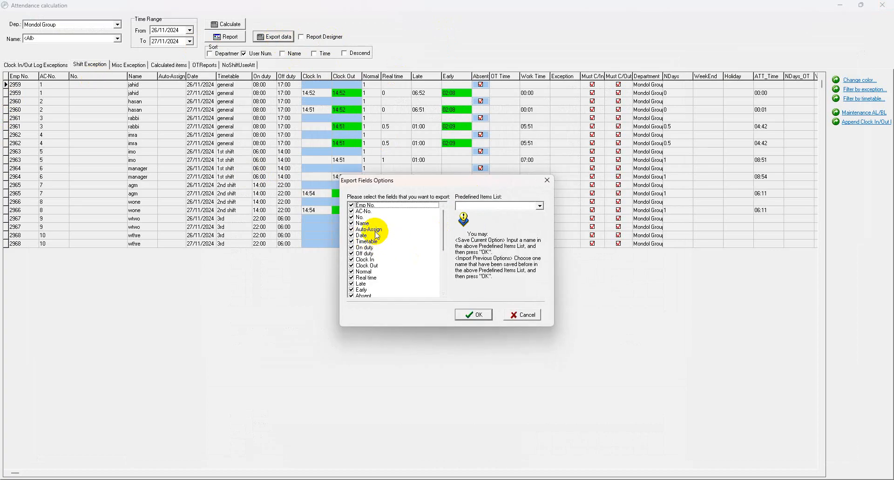
{"action": "left_click", "coordinate": [352, 217]}
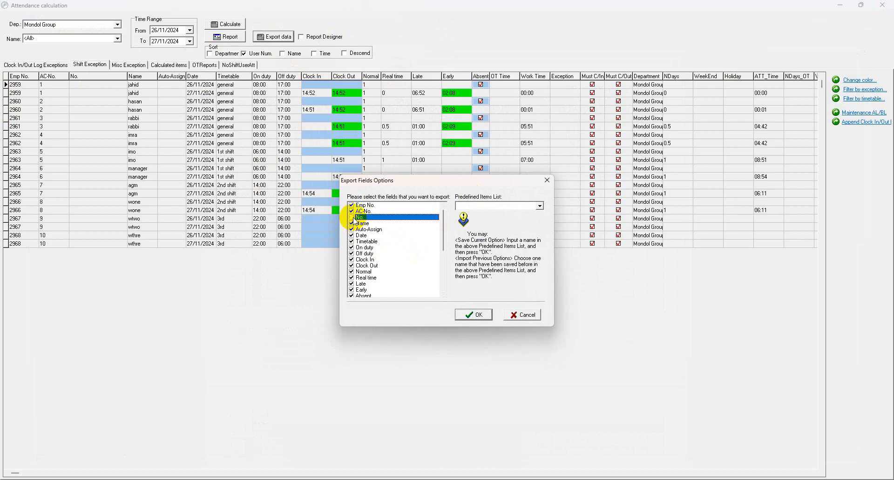
{"action": "left_click", "coordinate": [352, 230]}
{"action": "left_click", "coordinate": [352, 235]}
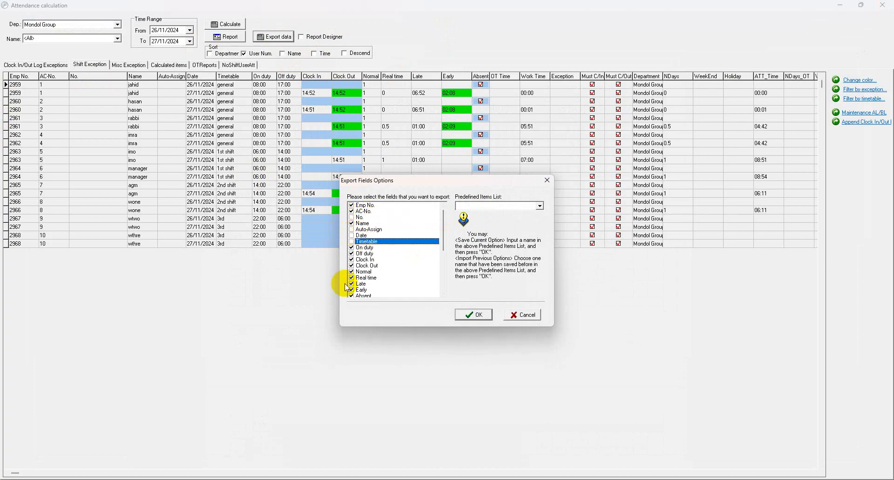
{"action": "left_click", "coordinate": [475, 315]}
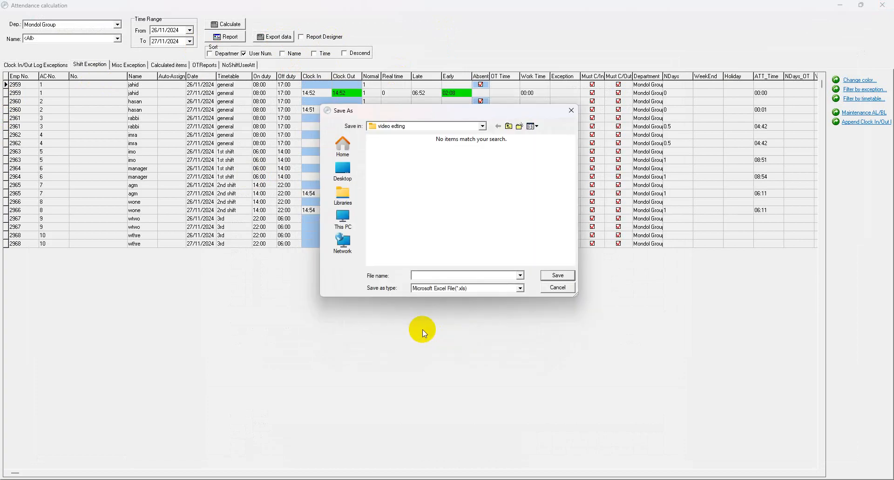
- Save the export to the Desktop as a Microsoft Excel file named 787878 and dismiss the confirmation
{"action": "left_click", "coordinate": [348, 171]}
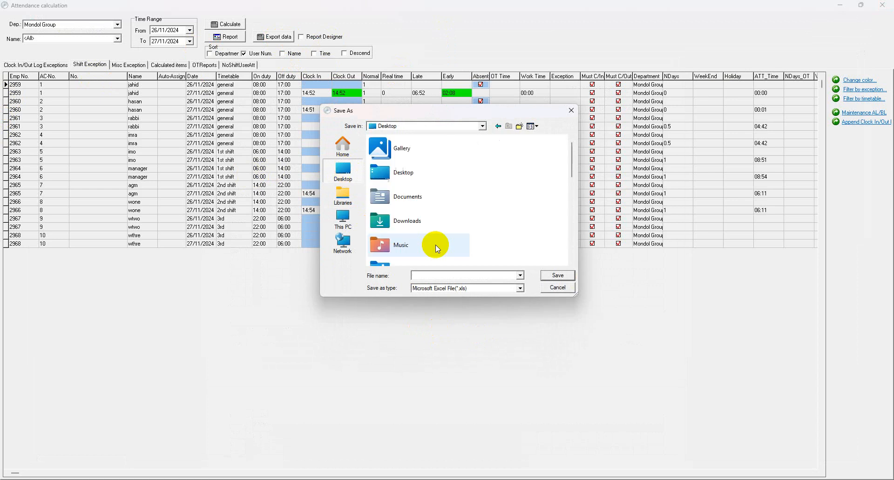
{"action": "left_click", "coordinate": [426, 274]}
{"action": "type", "text": "787878"}
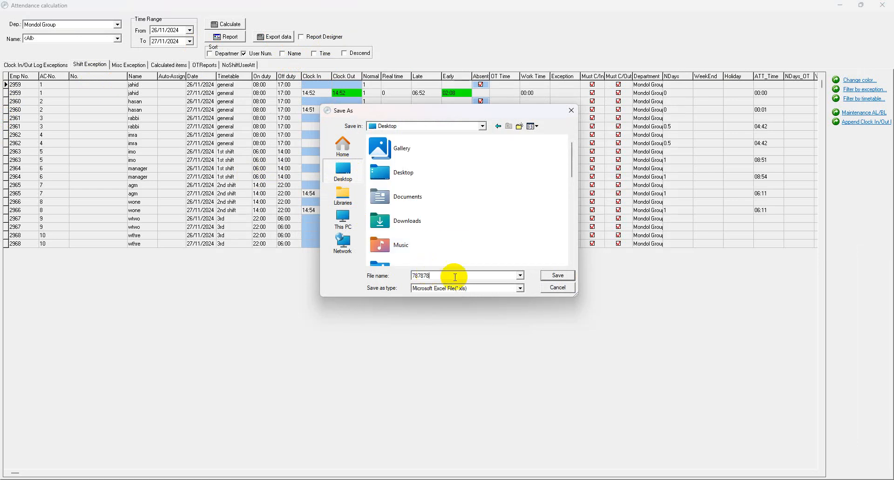
{"action": "left_click", "coordinate": [559, 275]}
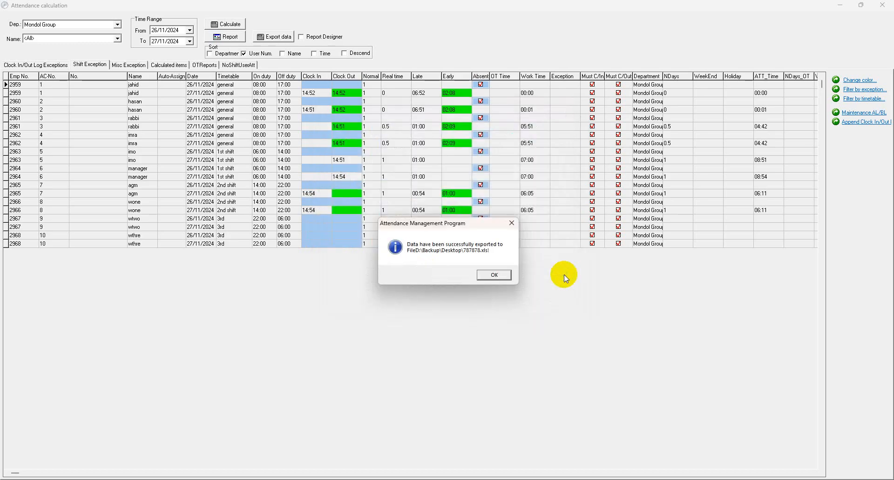
{"action": "left_click", "coordinate": [492, 276]}
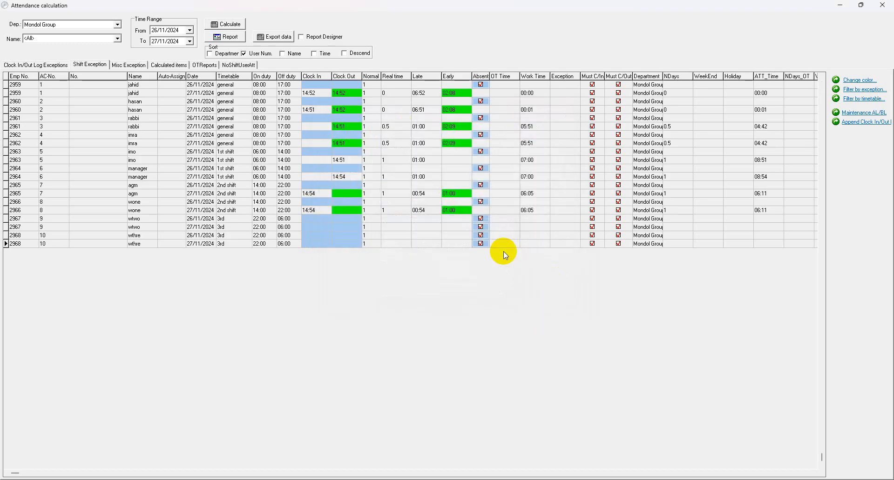
- Close the attendance calculation window and minimise the attendance program to reach the desktop
{"action": "left_click", "coordinate": [839, 6]}
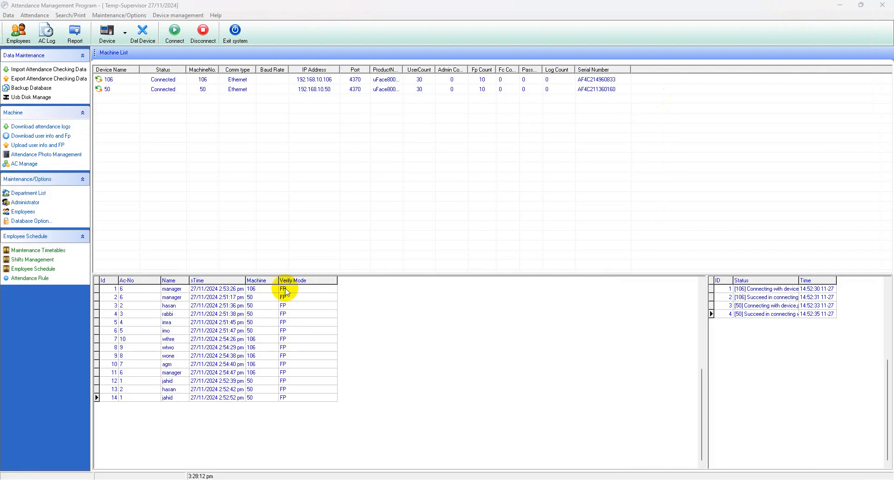
{"action": "left_click", "coordinate": [841, 7]}
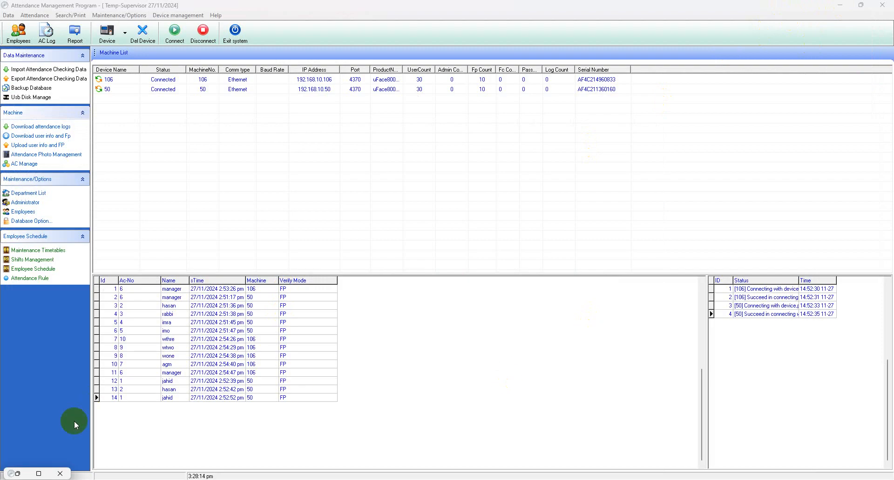
{"action": "left_click", "coordinate": [60, 474]}
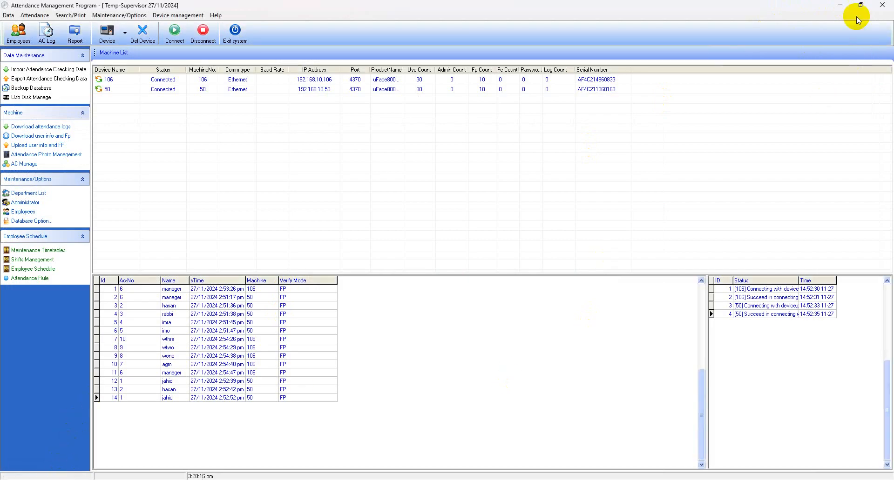
{"action": "left_click", "coordinate": [840, 6]}
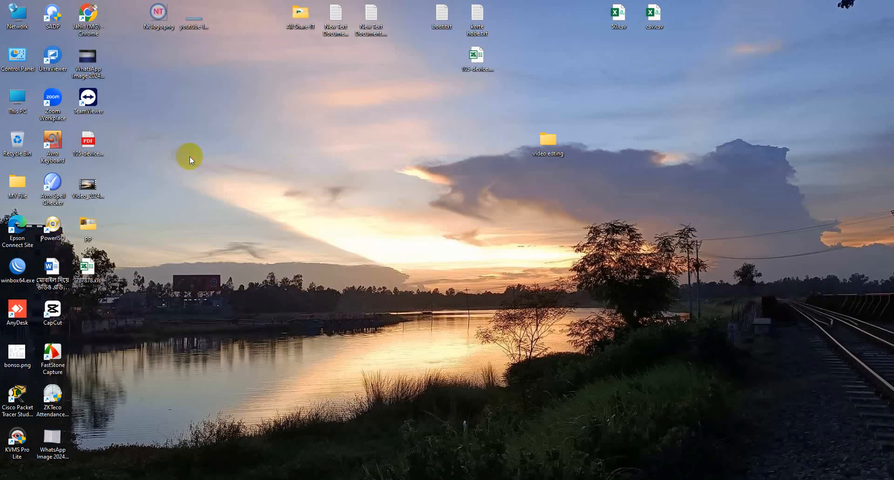
- Move 787878.xls to an empty area of the desktop, open it in Excel to review the exported rows and close it
{"action": "left_click_drag", "start_coordinate": [87, 269], "coordinate": [335, 189]}
{"action": "left_click", "coordinate": [435, 219]}
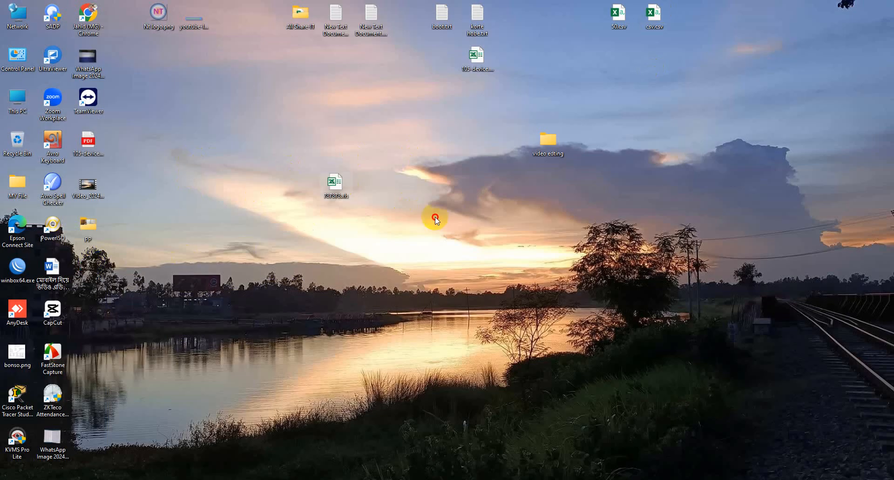
{"action": "double_click", "coordinate": [336, 185]}
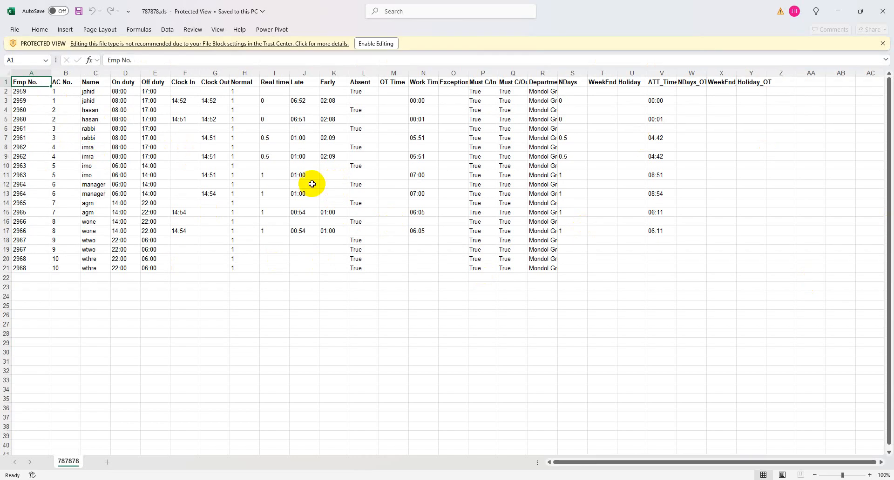
{"action": "left_click", "coordinate": [885, 8]}
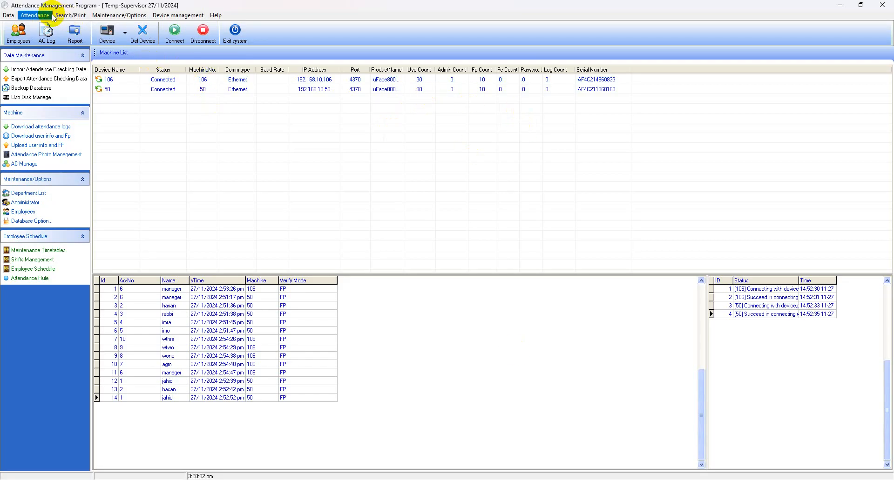
- Return to the attendance program, calculate all employees' attendance for 26/11/2024 to 27/11/2024, and check the export field options without exporting
{"action": "left_click", "coordinate": [76, 33]}
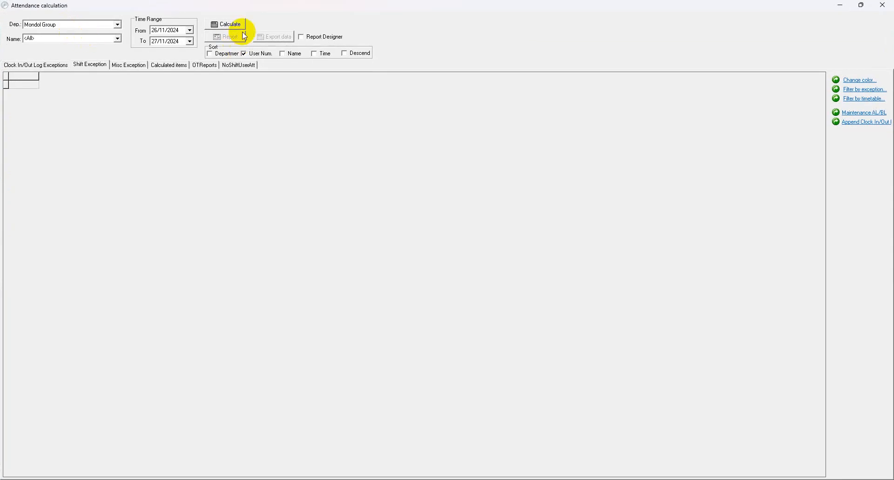
{"action": "left_click", "coordinate": [226, 24]}
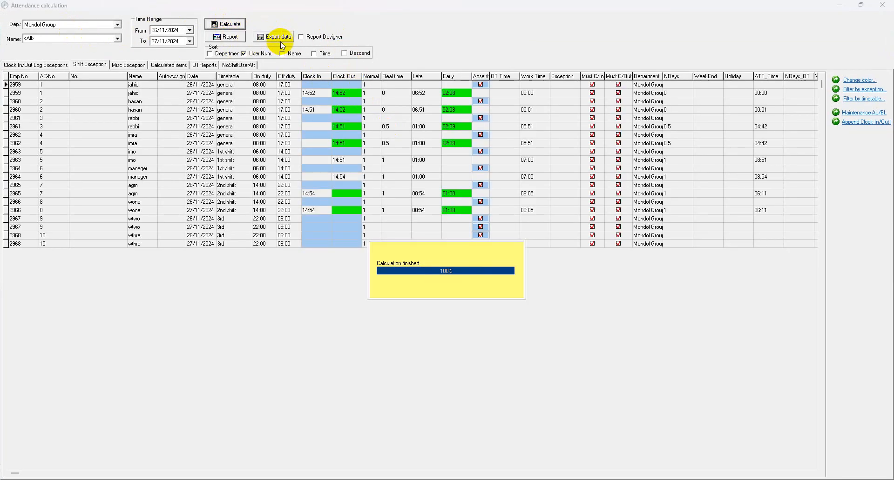
{"action": "left_click", "coordinate": [281, 40]}
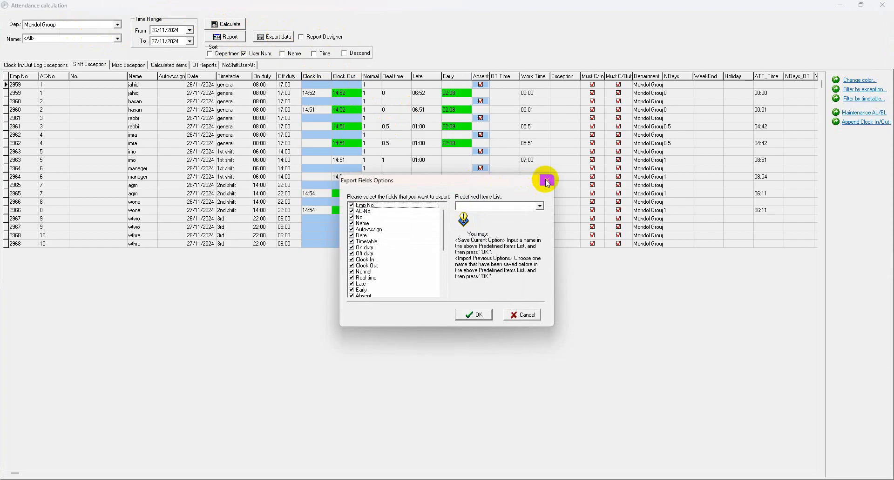
{"action": "left_click", "coordinate": [546, 179]}
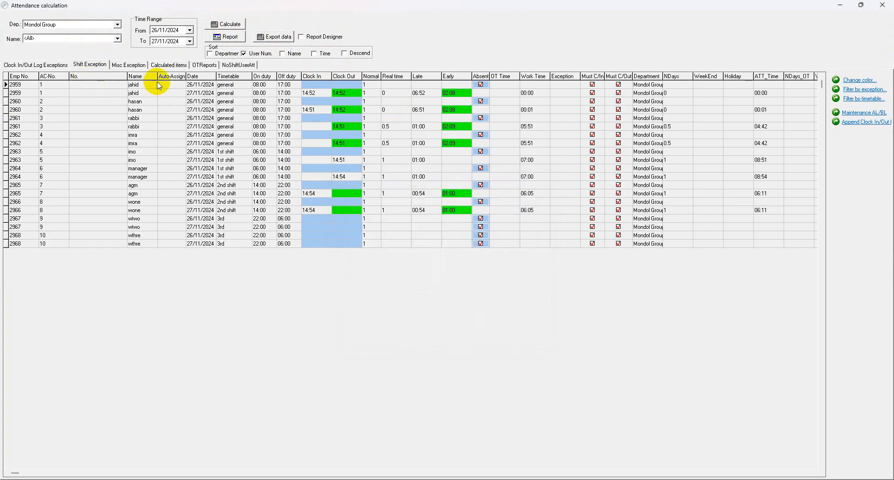
- Hide the No. column in the Shift Exception grid and check the list of available columns
{"action": "right_click", "coordinate": [95, 105]}
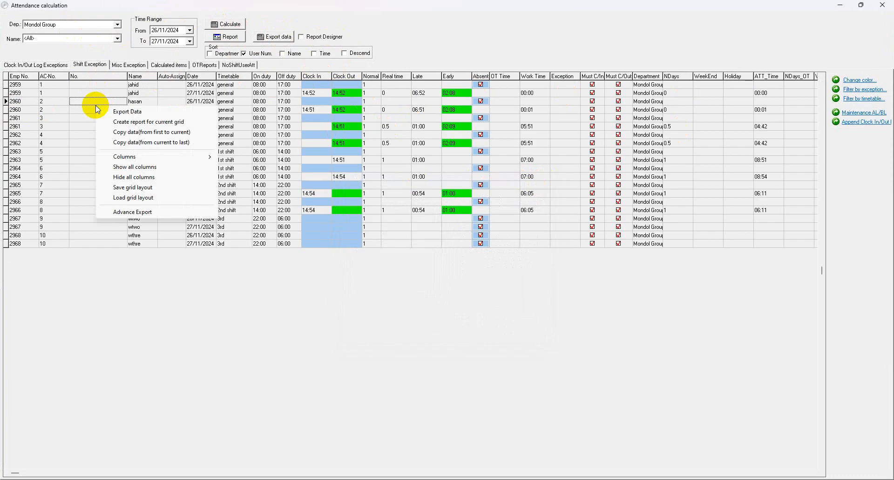
{"action": "mouse_move", "coordinate": [136, 155]}
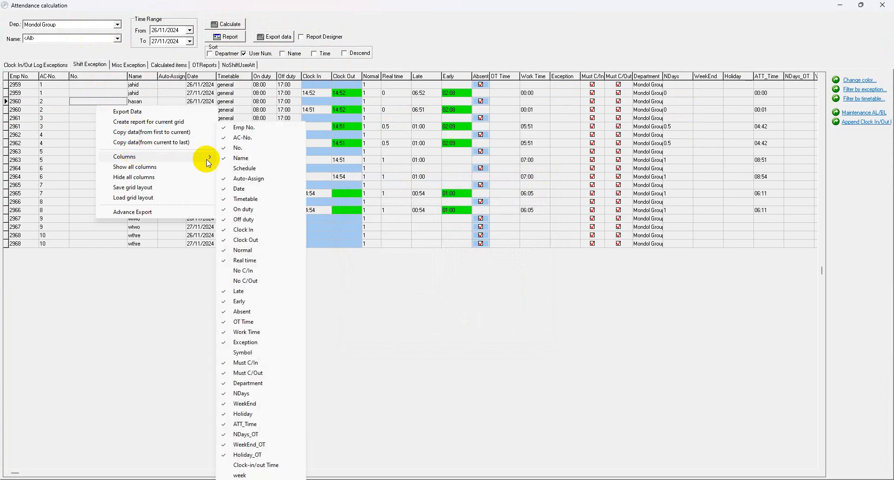
{"action": "left_click", "coordinate": [235, 148]}
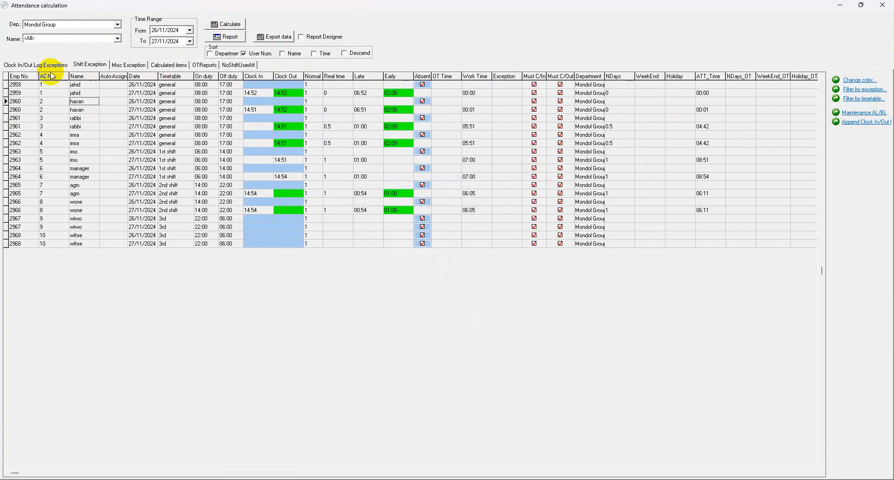
{"action": "right_click", "coordinate": [115, 102]}
{"action": "mouse_move", "coordinate": [140, 153]}
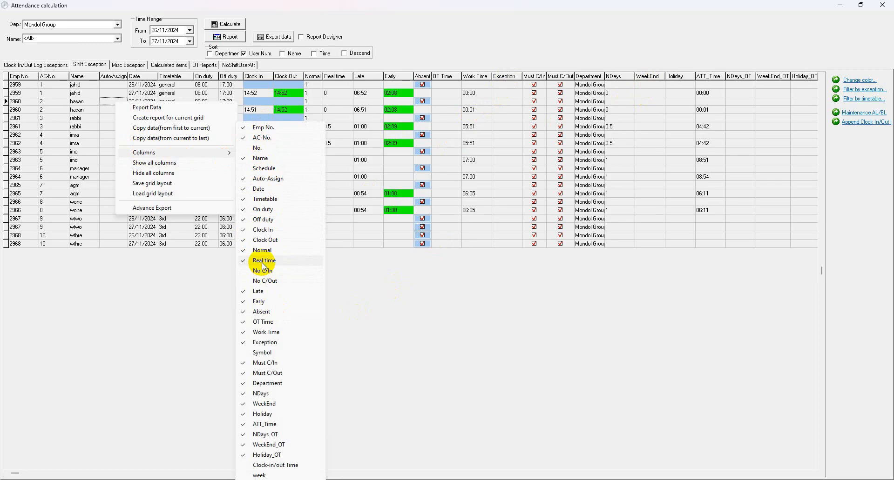
{"action": "left_click", "coordinate": [365, 262]}
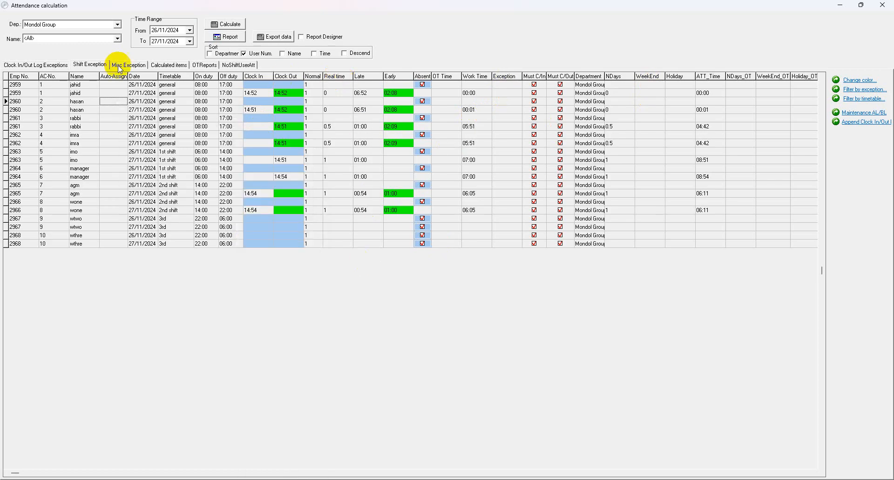
- Hide the Name column in the Shift Exception grid and show it again
{"action": "right_click", "coordinate": [345, 118]}
{"action": "mouse_move", "coordinate": [376, 168]}
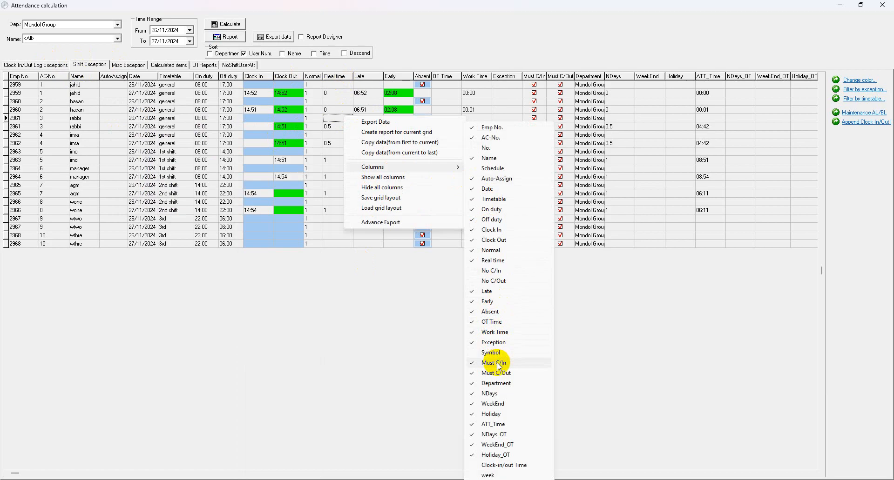
{"action": "left_click", "coordinate": [489, 159]}
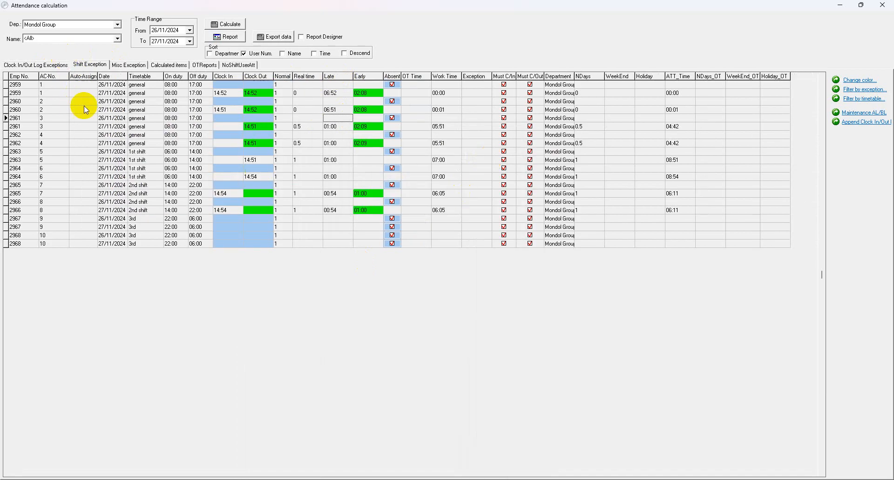
{"action": "right_click", "coordinate": [76, 96]}
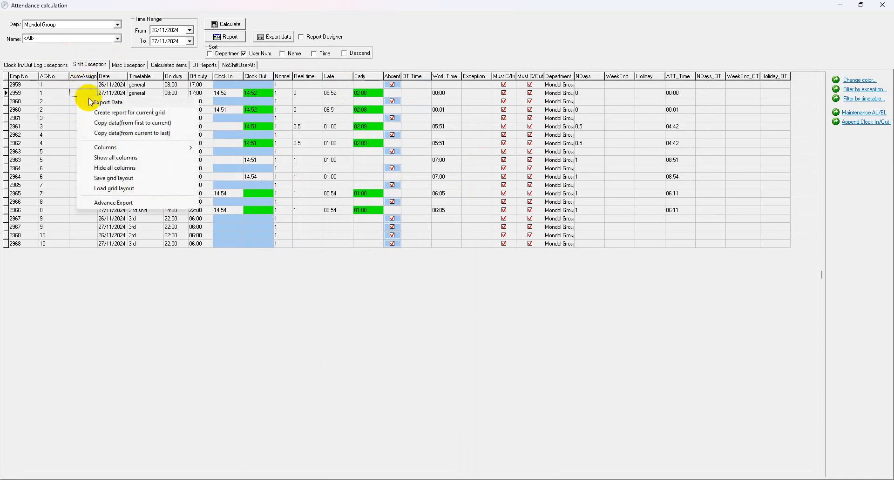
{"action": "left_click", "coordinate": [222, 159]}
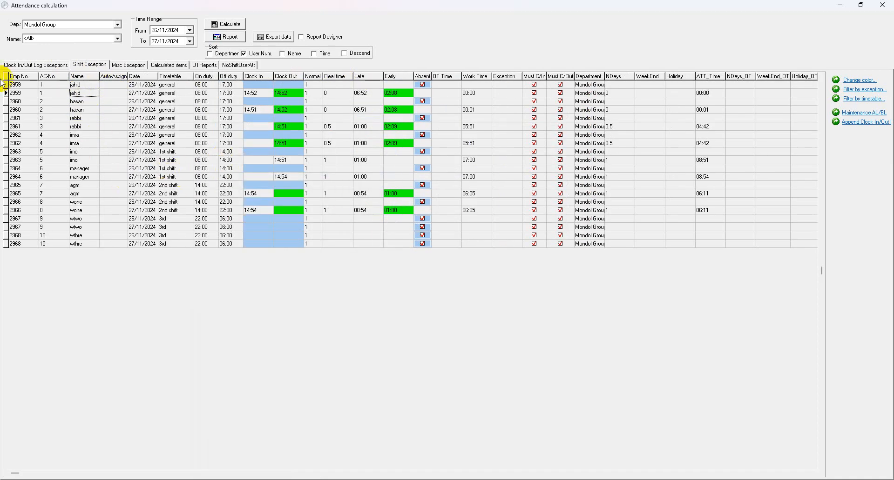
- Leave the attendance calculation and search all employees' attendance checking records for 26/11/2024 to 27/11/2024, closing the search window after review
{"action": "left_click", "coordinate": [882, 4]}
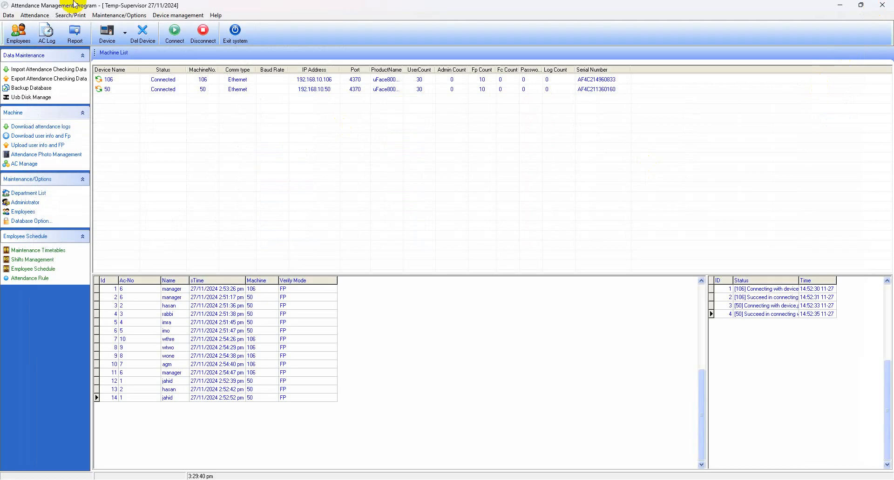
{"action": "left_click", "coordinate": [52, 37]}
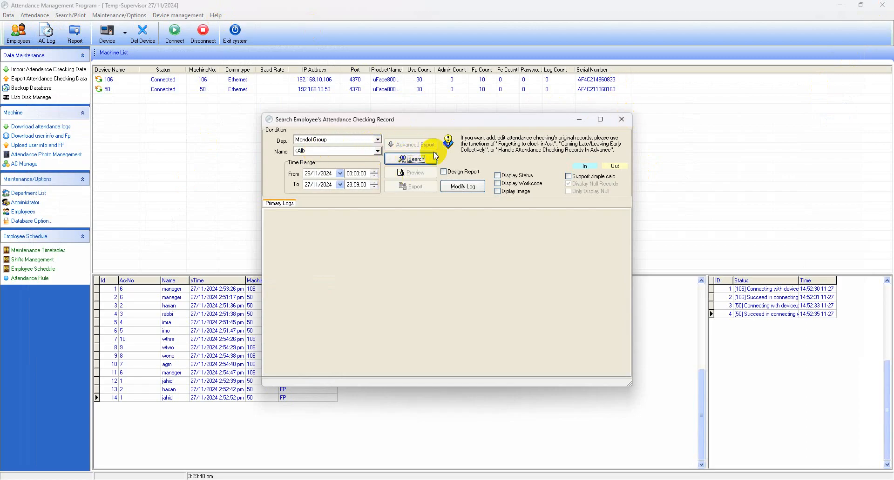
{"action": "left_click", "coordinate": [410, 160]}
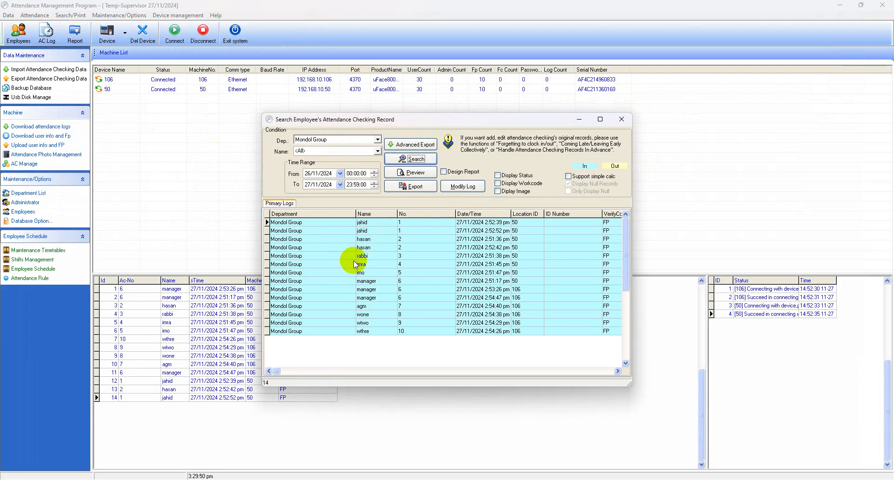
{"action": "left_click", "coordinate": [621, 119]}
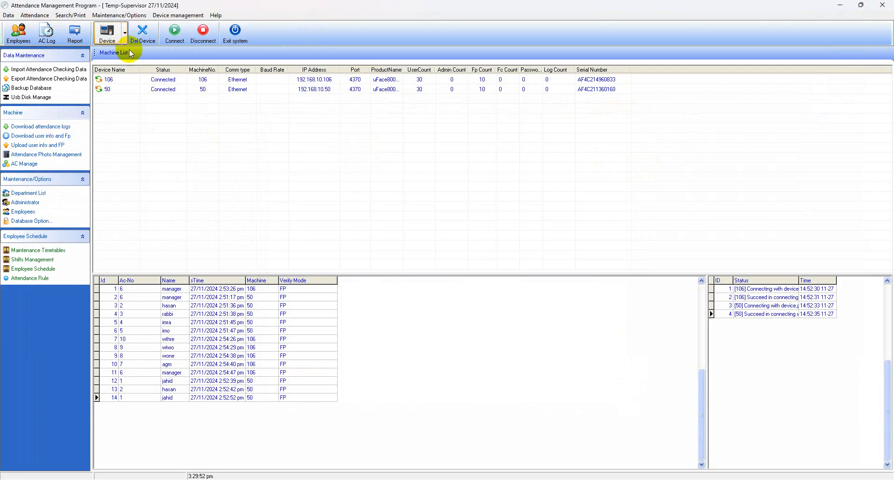
- Open the attendance rule and examine its basic settings, calculation options and statistic items
{"action": "left_click", "coordinate": [30, 279]}
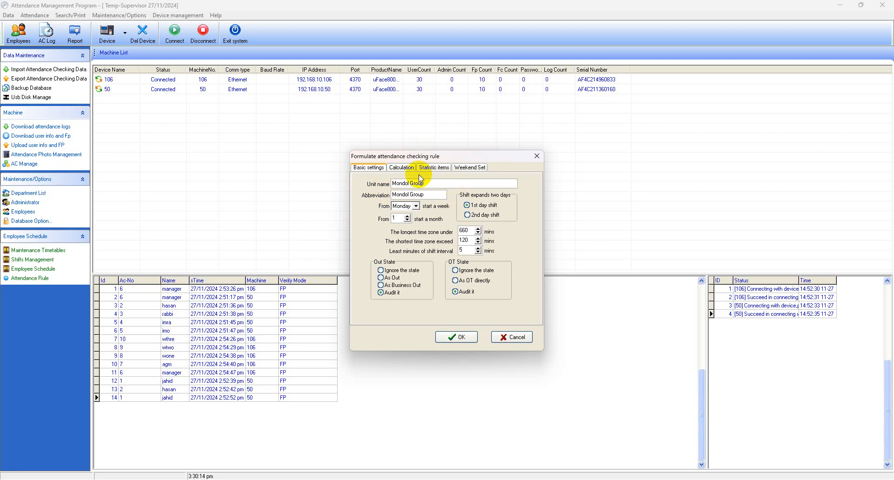
{"action": "left_click", "coordinate": [401, 168]}
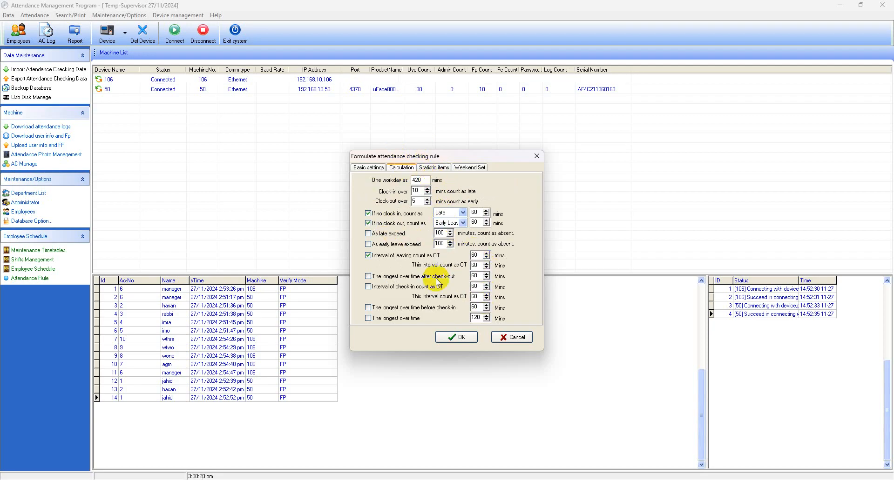
{"action": "left_click", "coordinate": [435, 169]}
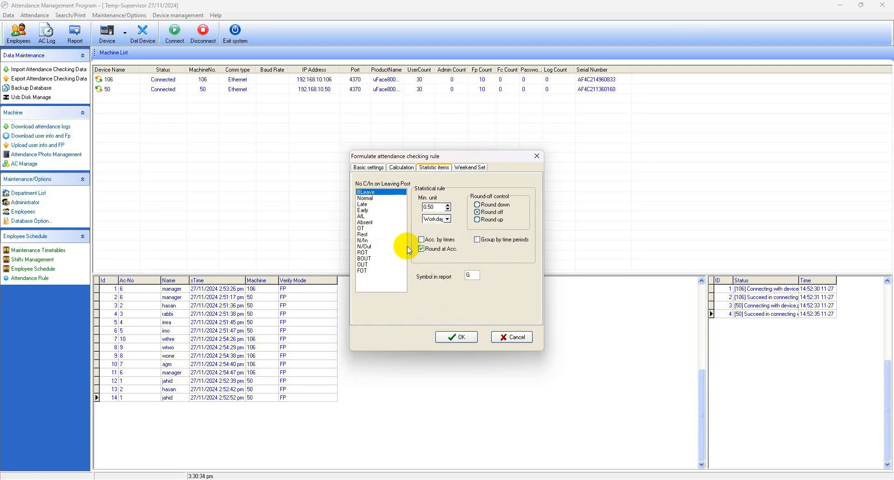
- Try changing the Absent item's report symbol to a, check the Rest and ROT items, and cancel the attendance rule dialog
{"action": "left_click", "coordinate": [366, 223]}
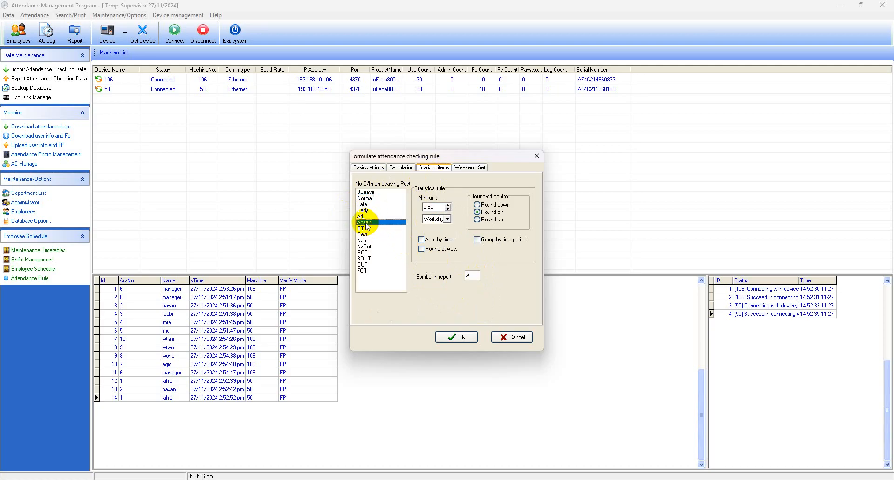
{"action": "left_click", "coordinate": [474, 277]}
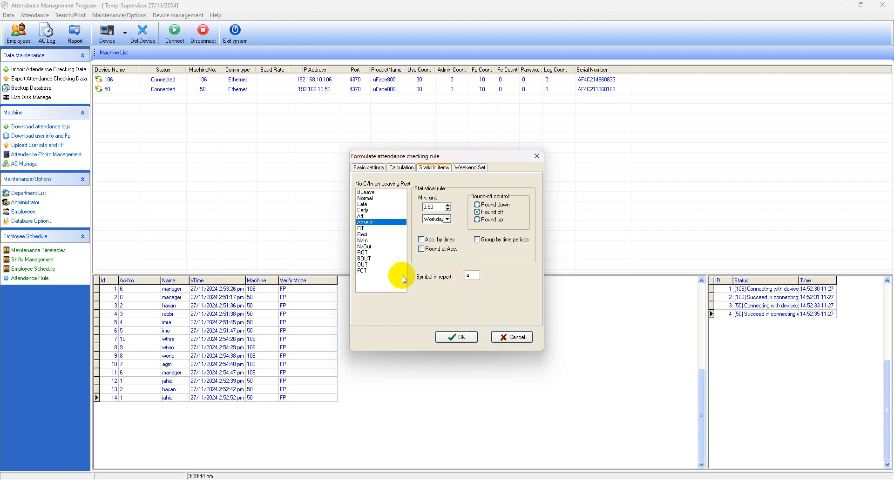
{"action": "left_click", "coordinate": [365, 235]}
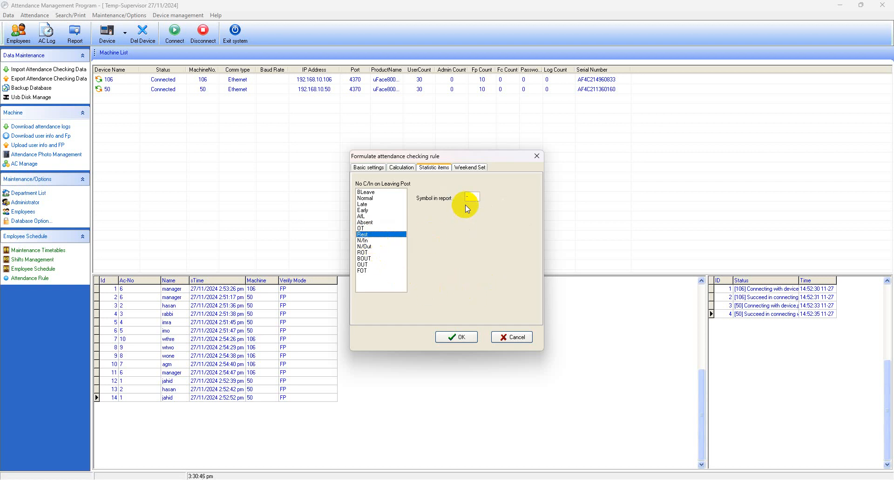
{"action": "left_click", "coordinate": [366, 253]}
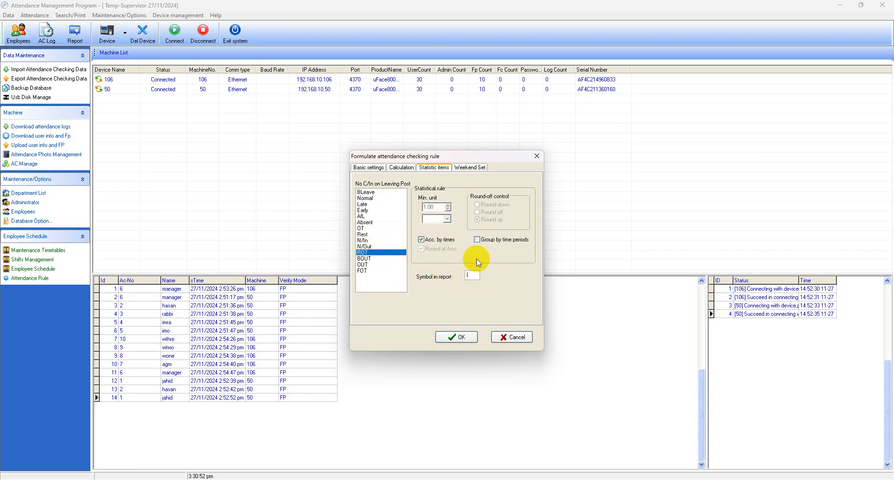
{"action": "left_click", "coordinate": [520, 338]}
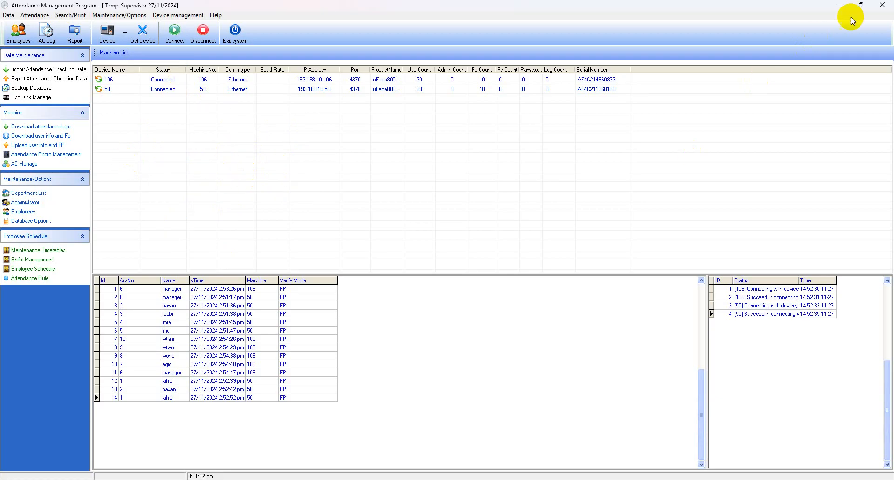
- Close the attendance program to return to the desktop
{"action": "left_click", "coordinate": [883, 6]}
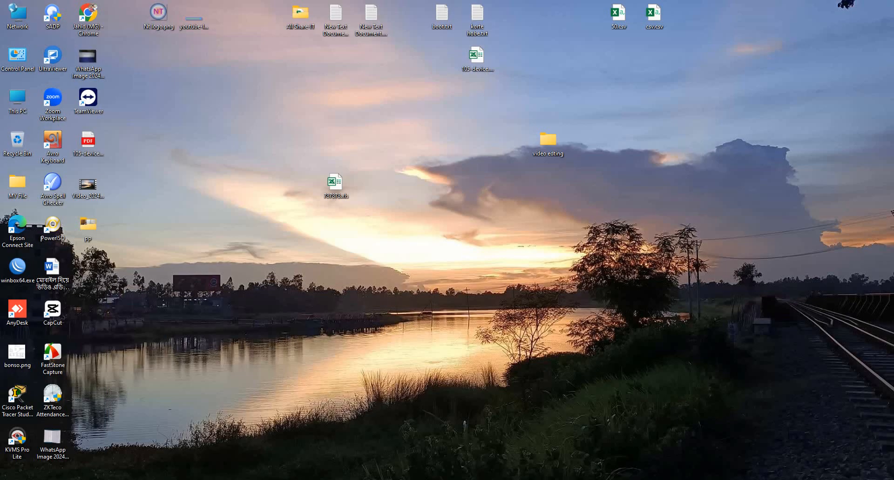